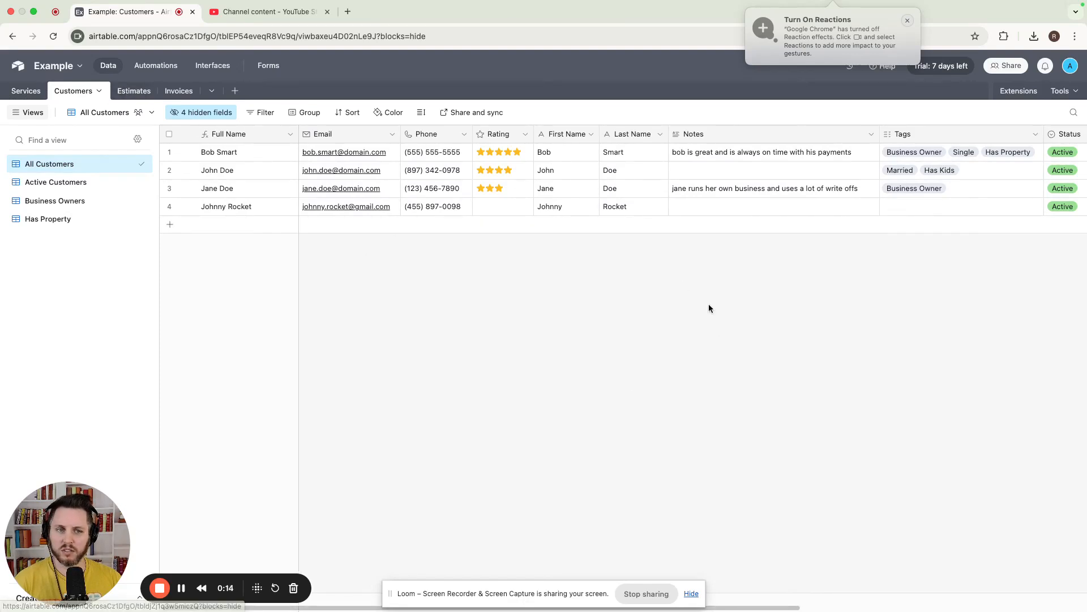
Review the fields of the All Customers view and compare it with the Active Customers view
scroll(753, 237, right, 5)
scroll(761, 230, right, 3)
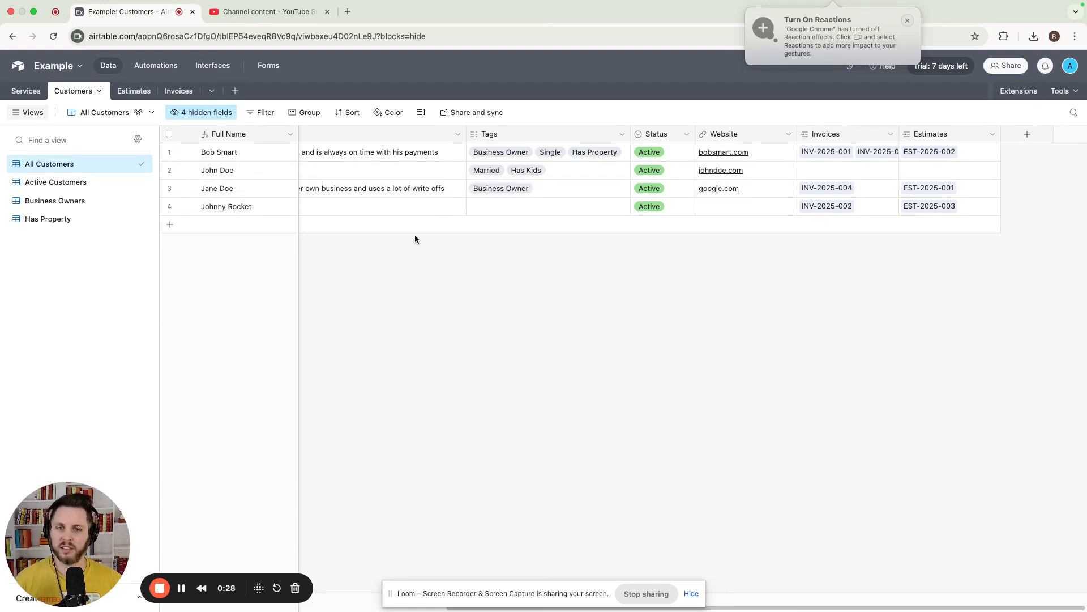
scroll(616, 165, left, 10)
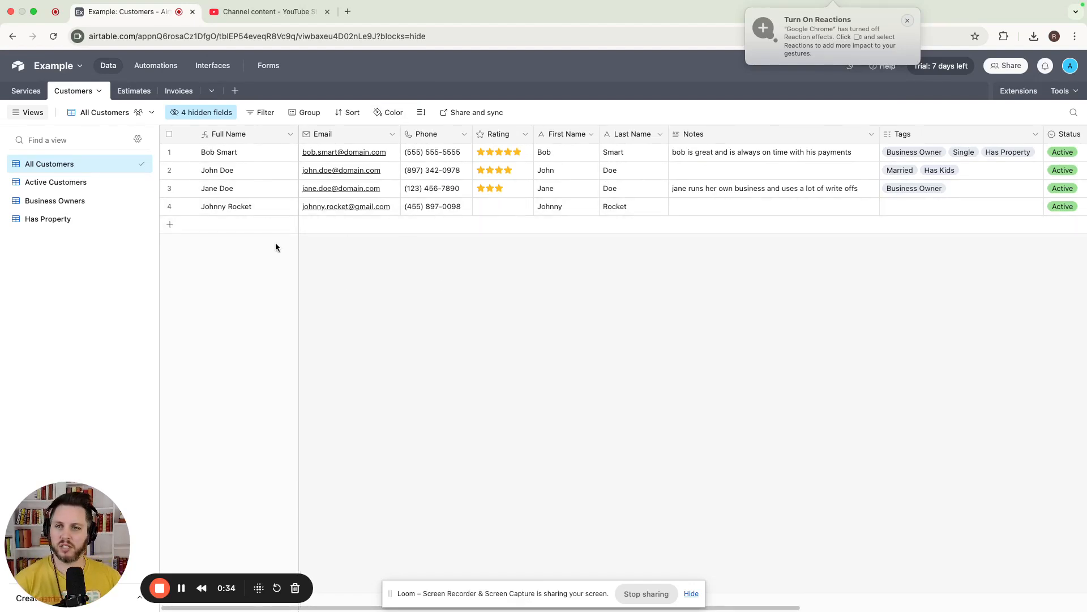
mouse_move(75, 165)
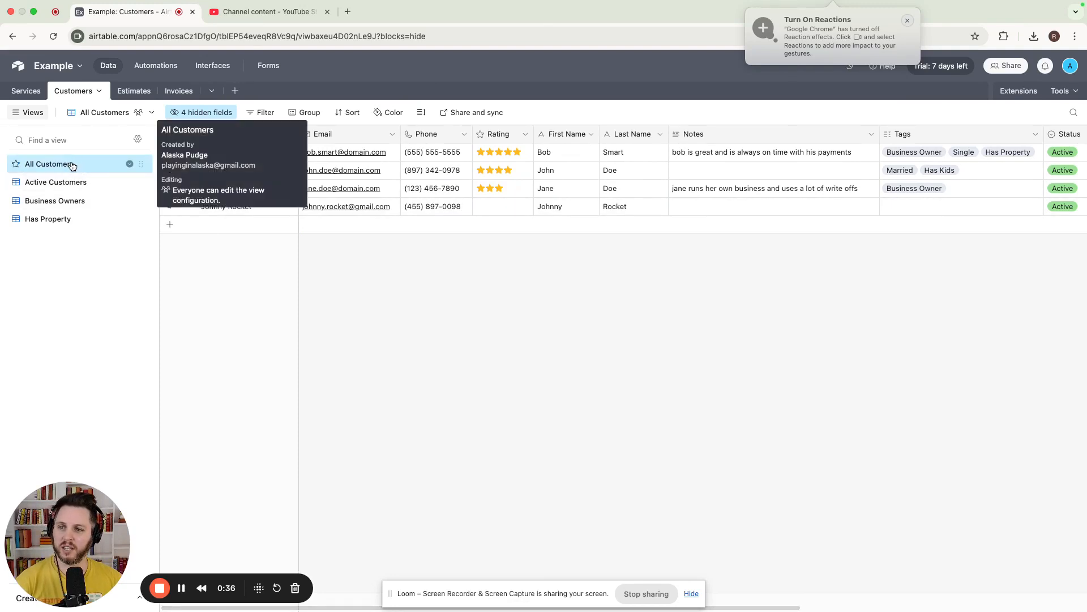
mouse_move(38, 166)
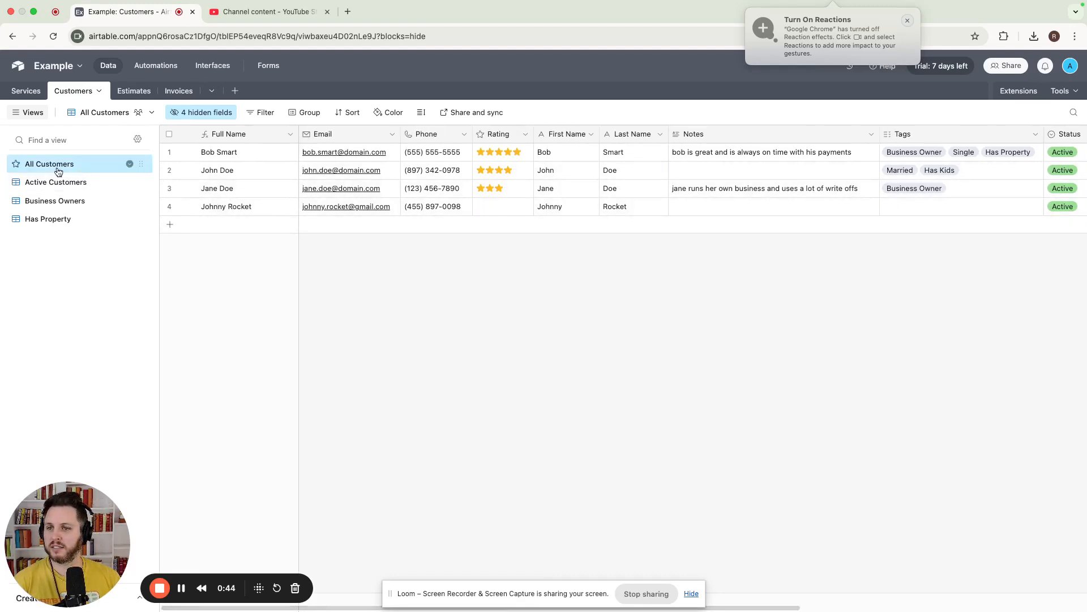
click(82, 184)
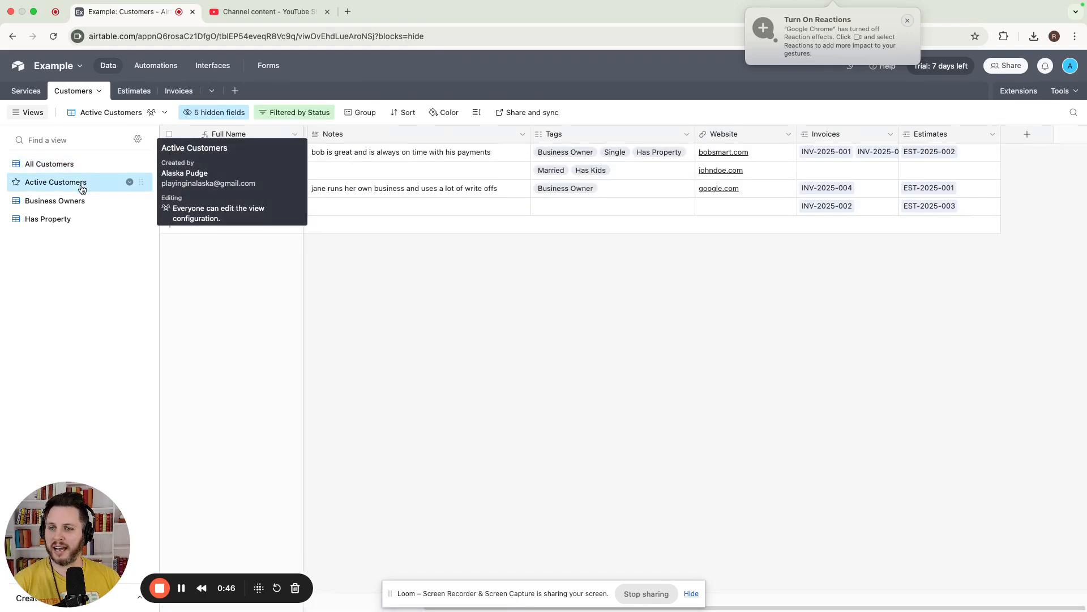
click(51, 163)
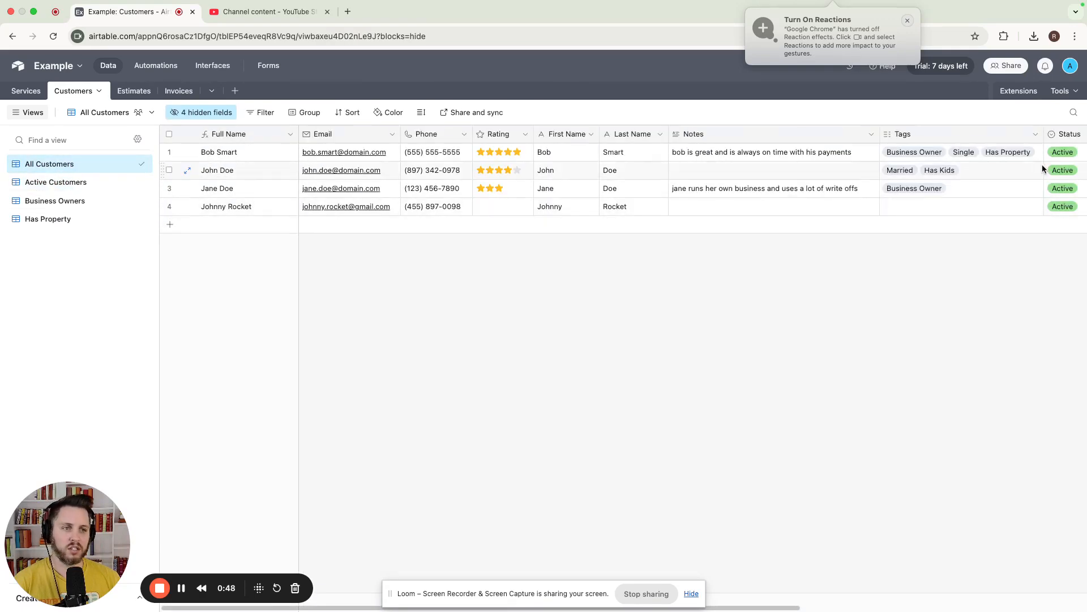
Examine the options of the Status field and the statuses assigned to customers in the All Customers view
click(940, 152)
click(955, 152)
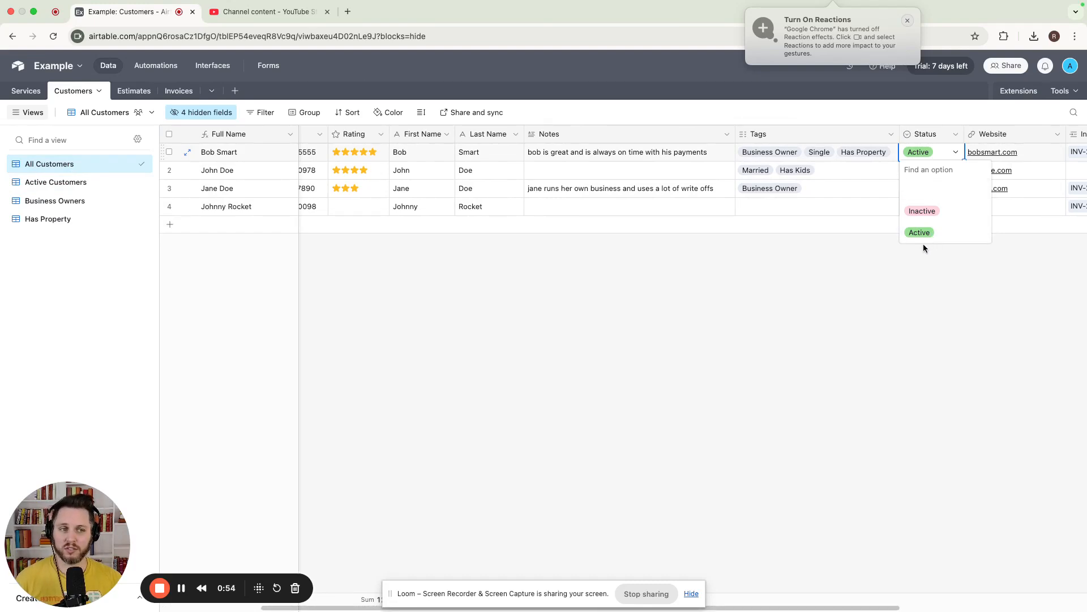
click(880, 304)
scroll(909, 195, right, 5)
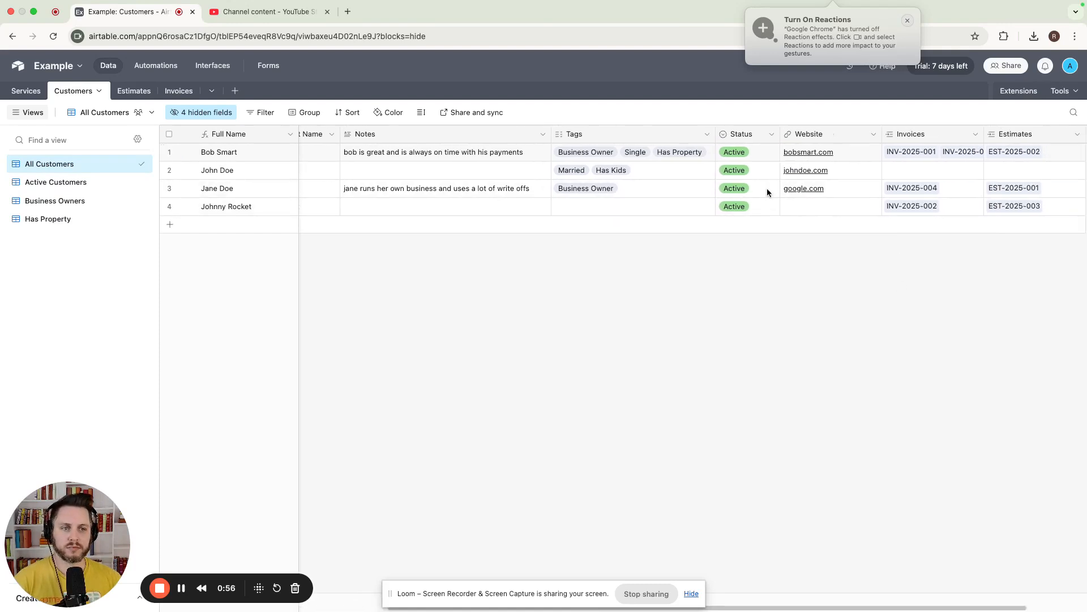
click(755, 171)
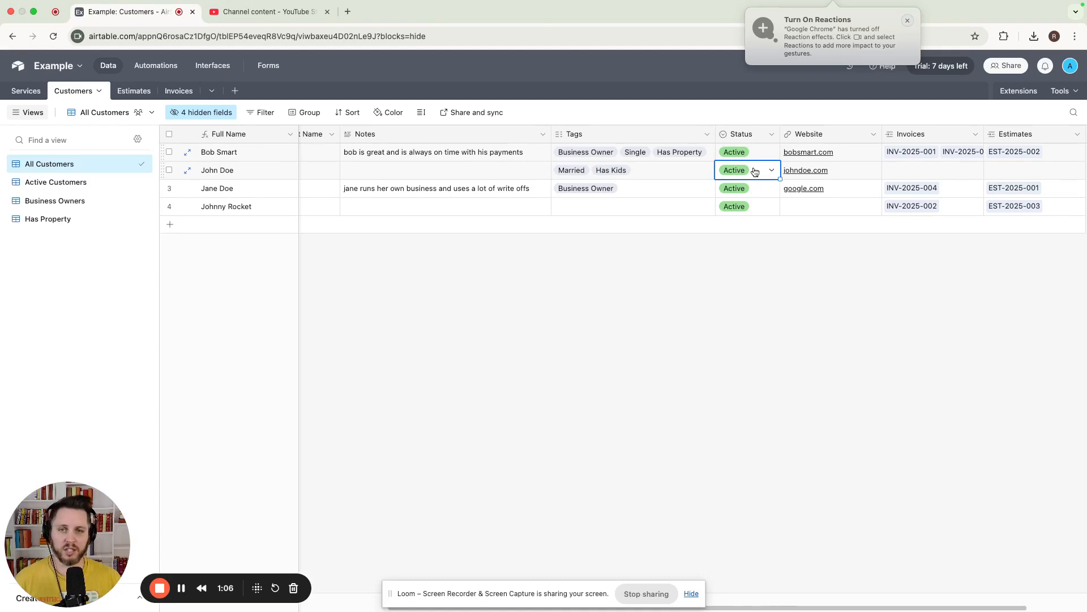
click(691, 349)
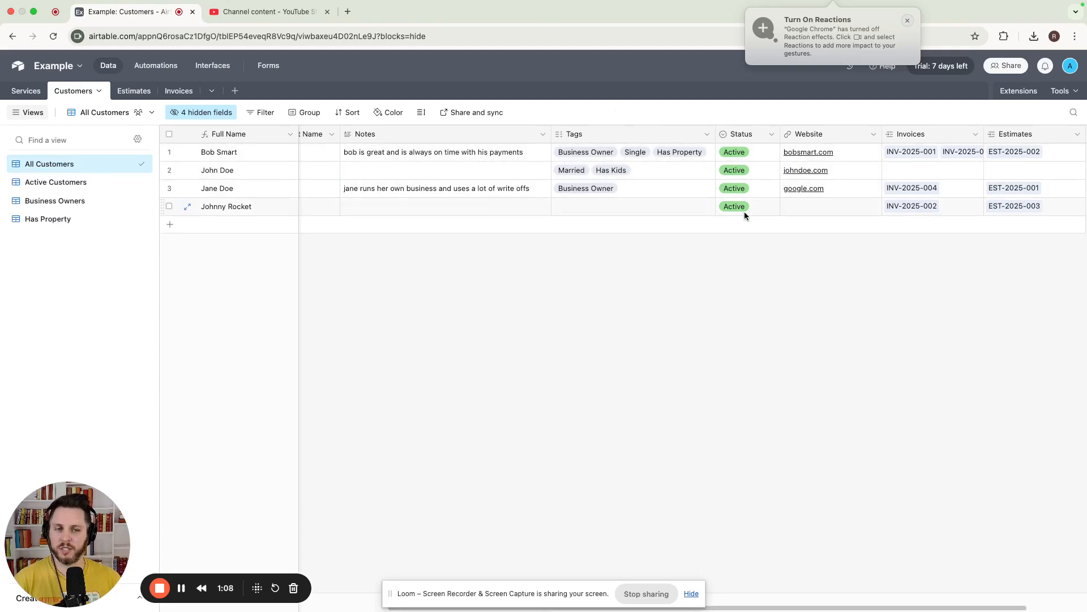
scroll(736, 168, left, 10)
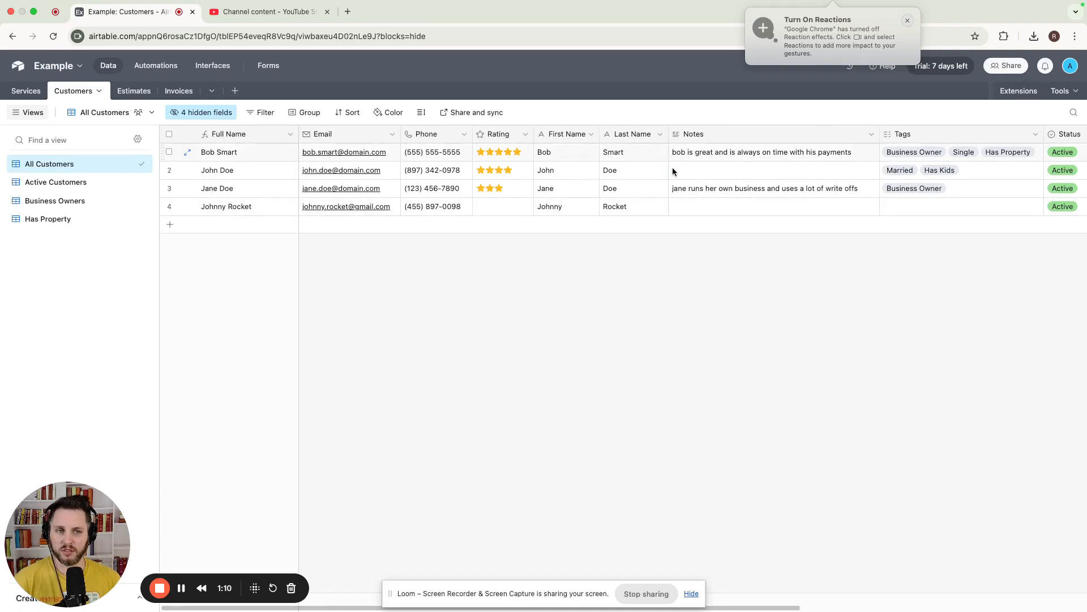
scroll(737, 190, right, 3)
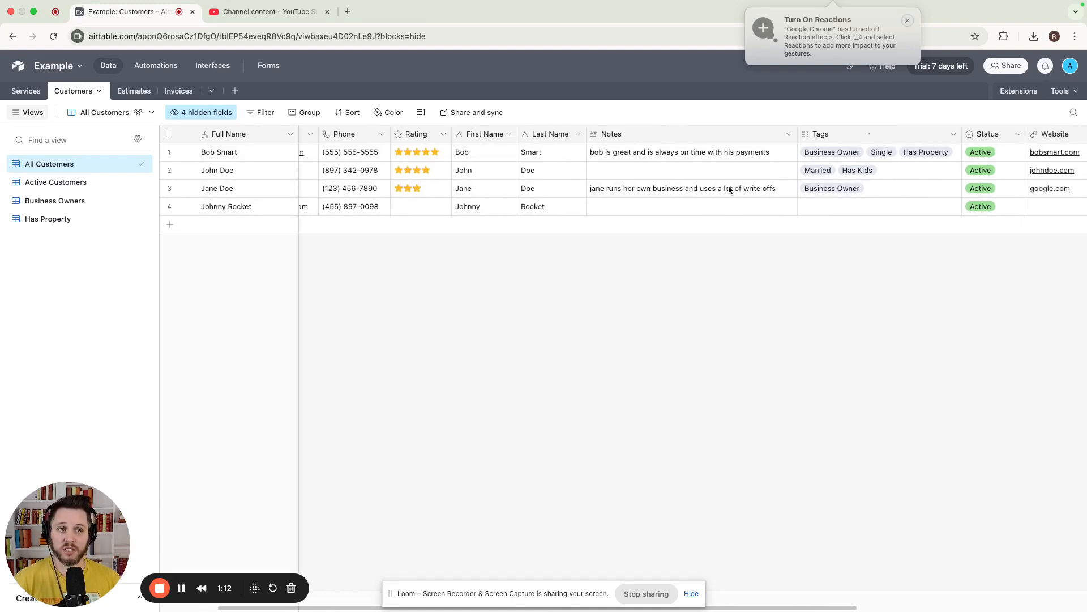
Inspect the Status filter of the Active Customers view and return to the All Customers view
click(79, 189)
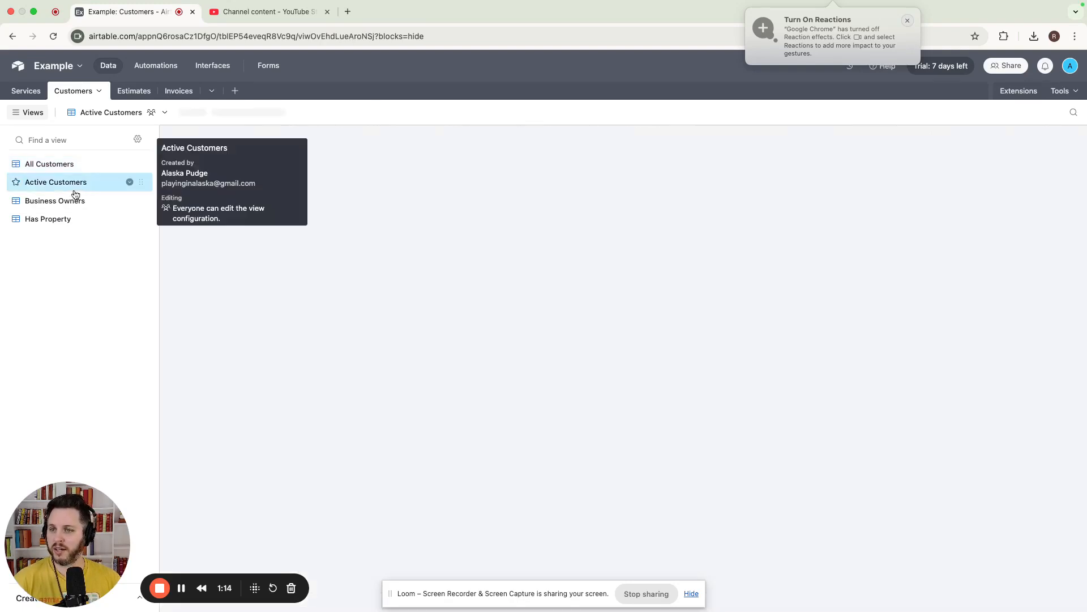
scroll(554, 215, left, 5)
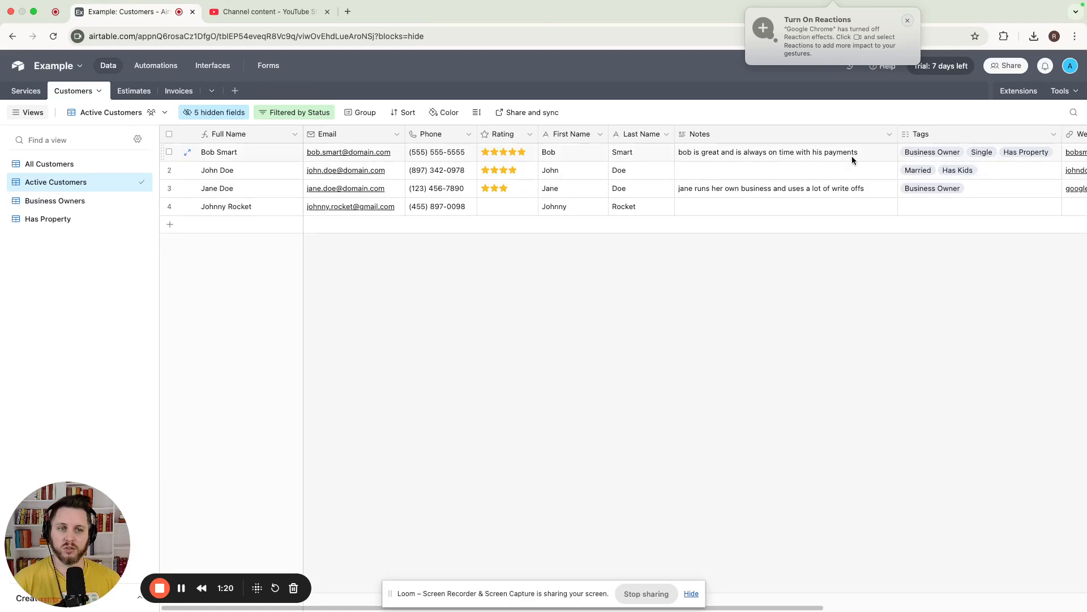
scroll(793, 152, right, 3)
click(280, 115)
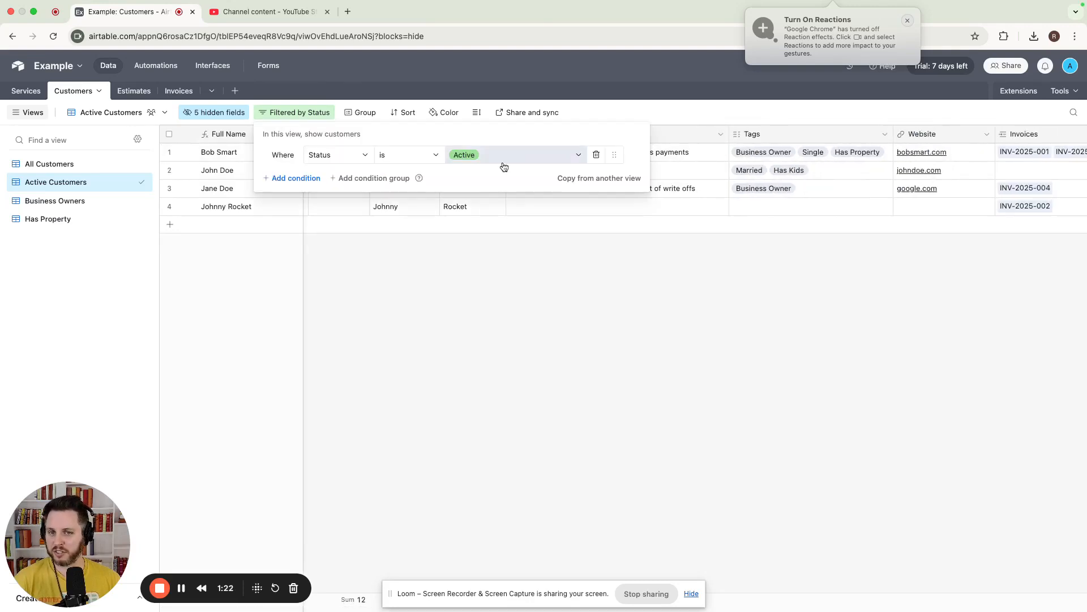
click(570, 349)
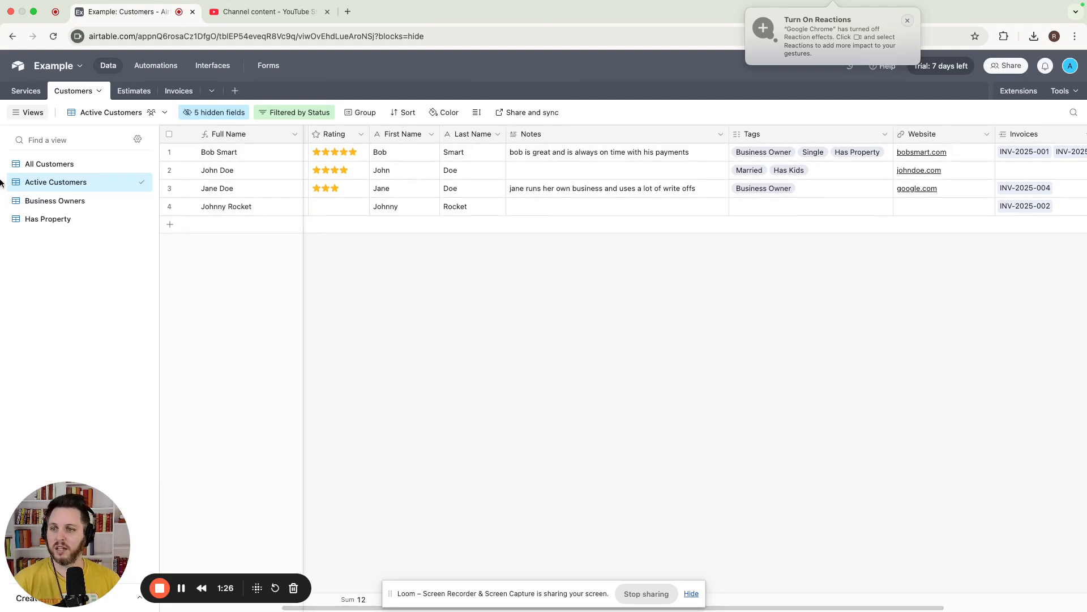
click(51, 164)
scroll(623, 165, left, 1)
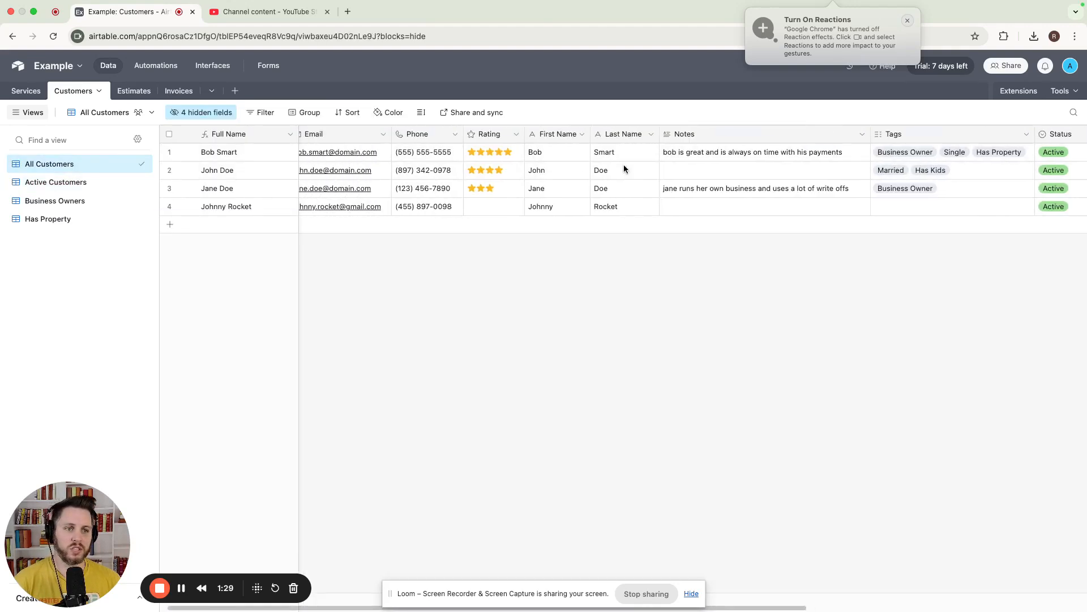
scroll(624, 164, right, 2)
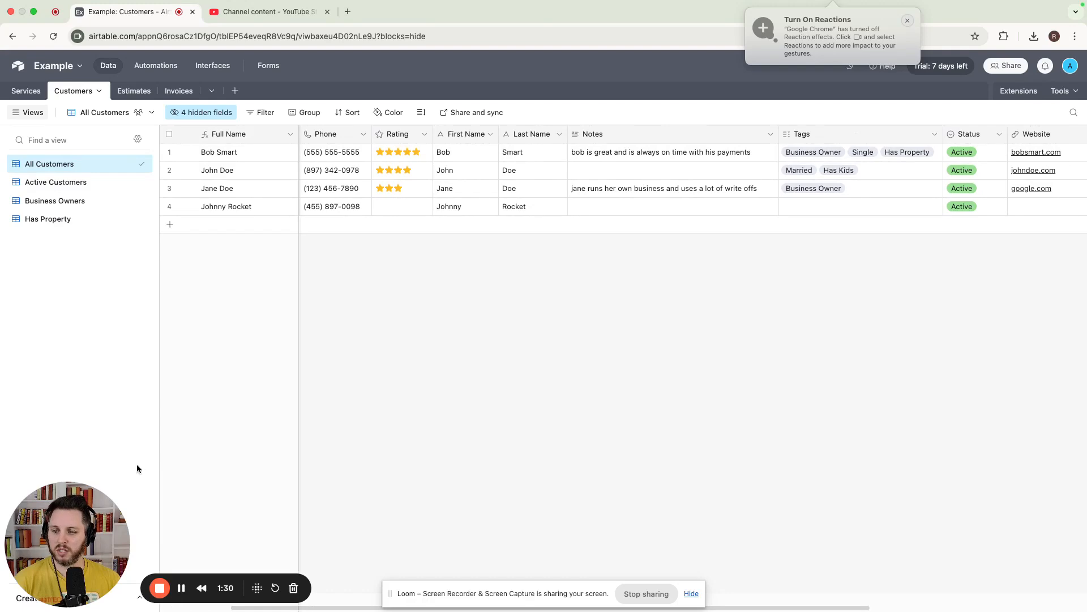
Create a new grid view of the Customers table named Inactive Customers
drag(85, 516, 577, 458)
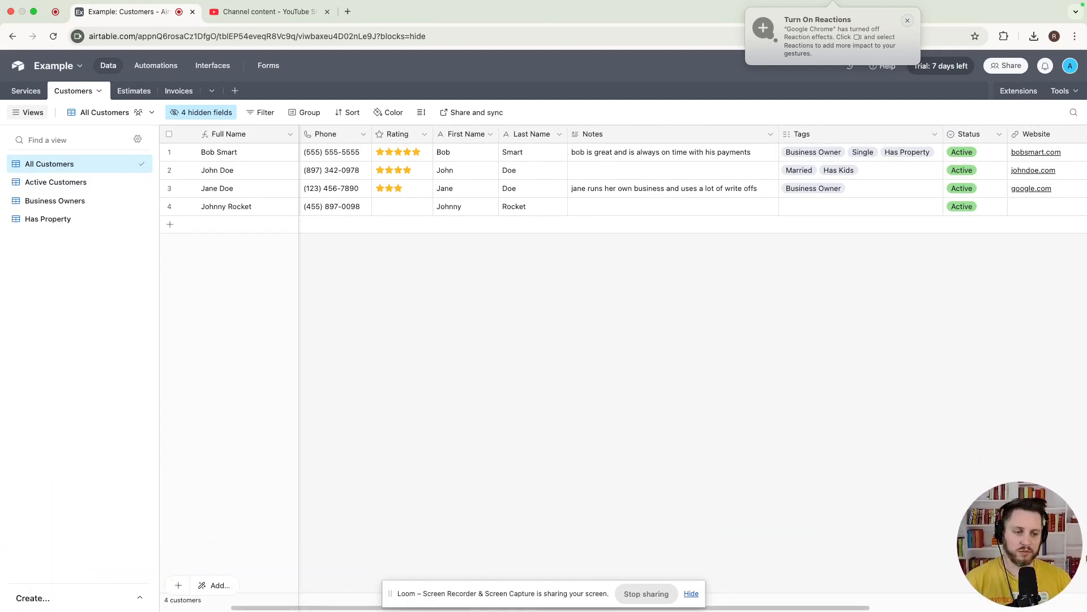
click(141, 601)
click(82, 444)
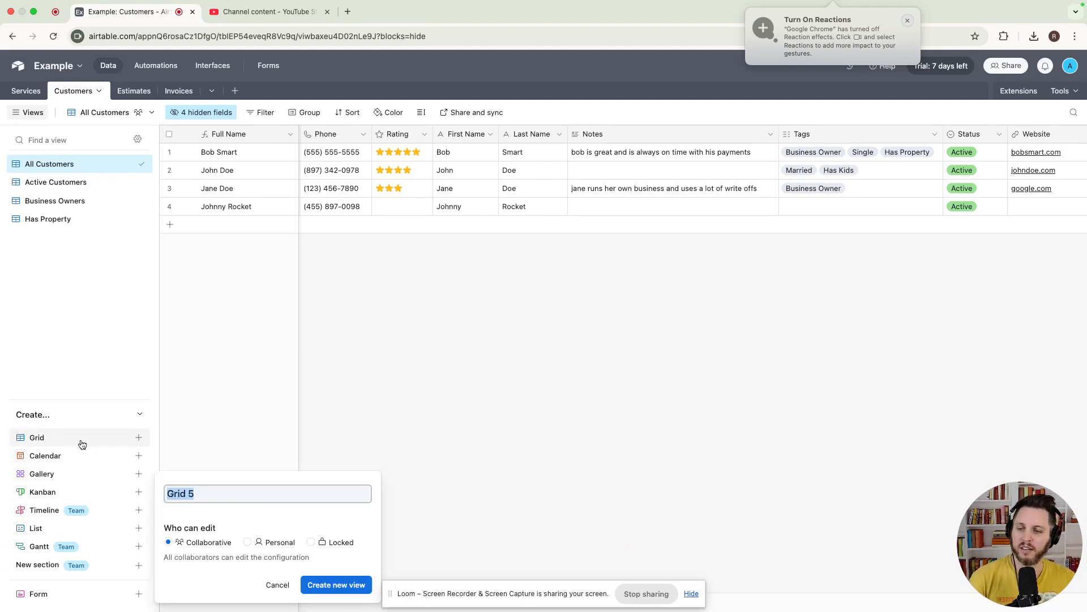
text(Inactive Customers)
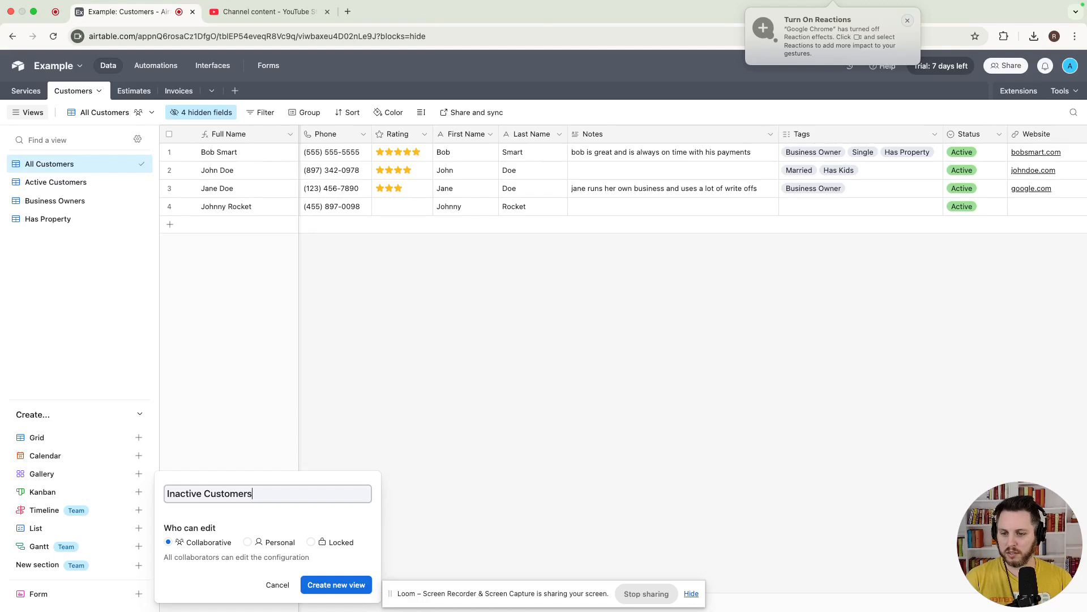
key(Return)
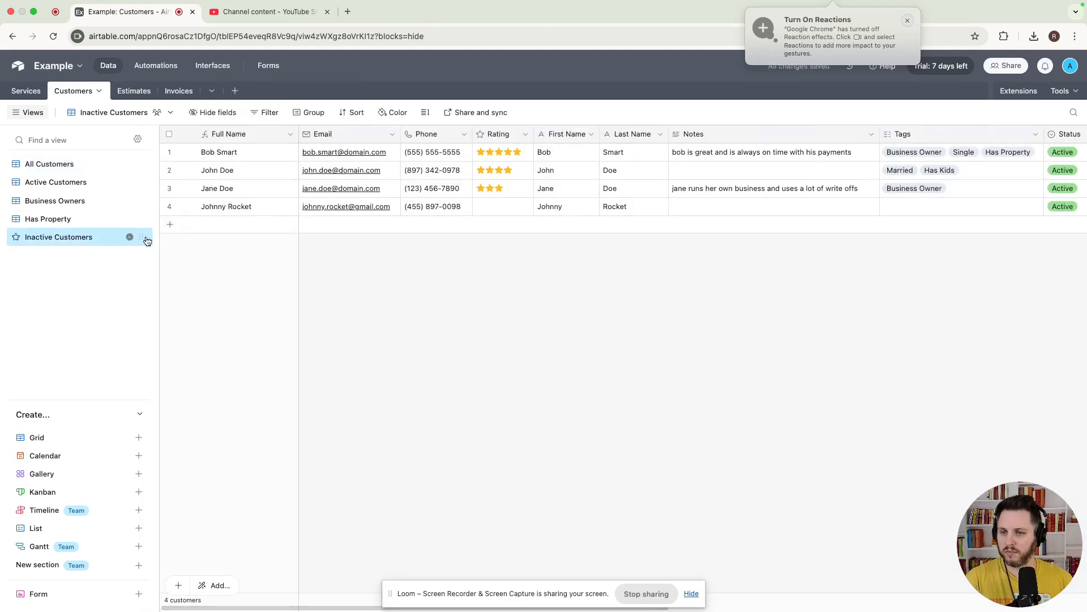
mouse_move(142, 237)
mouse_move(143, 238)
mouse_down()
mouse_move(143, 194)
mouse_move(148, 241)
mouse_up()
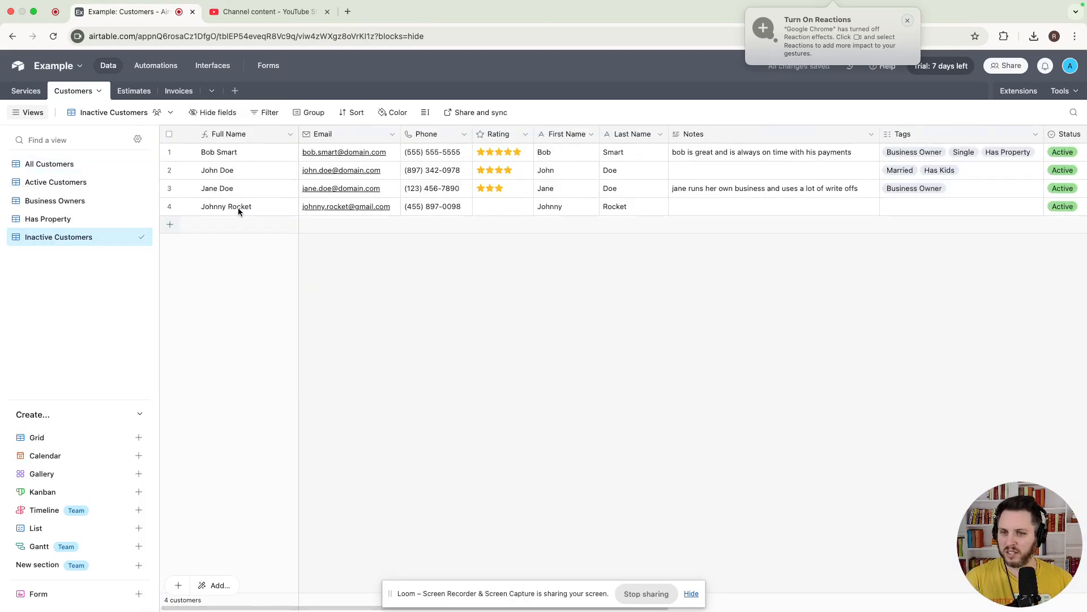
Filter the Inactive Customers view to show only records where Status is Inactive
click(267, 113)
click(289, 158)
click(339, 157)
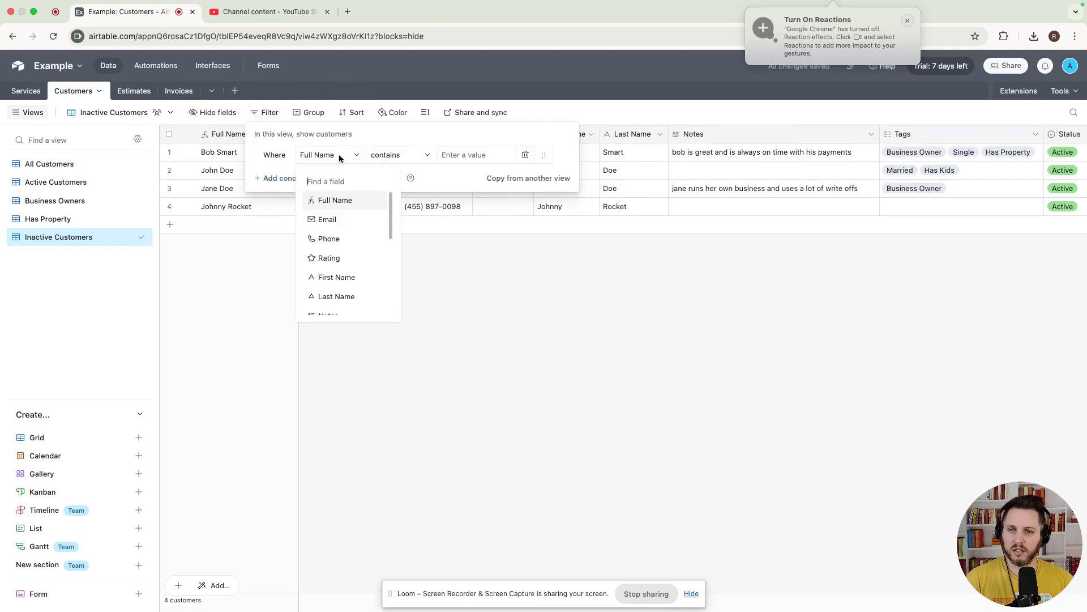
scroll(351, 272, down, 5)
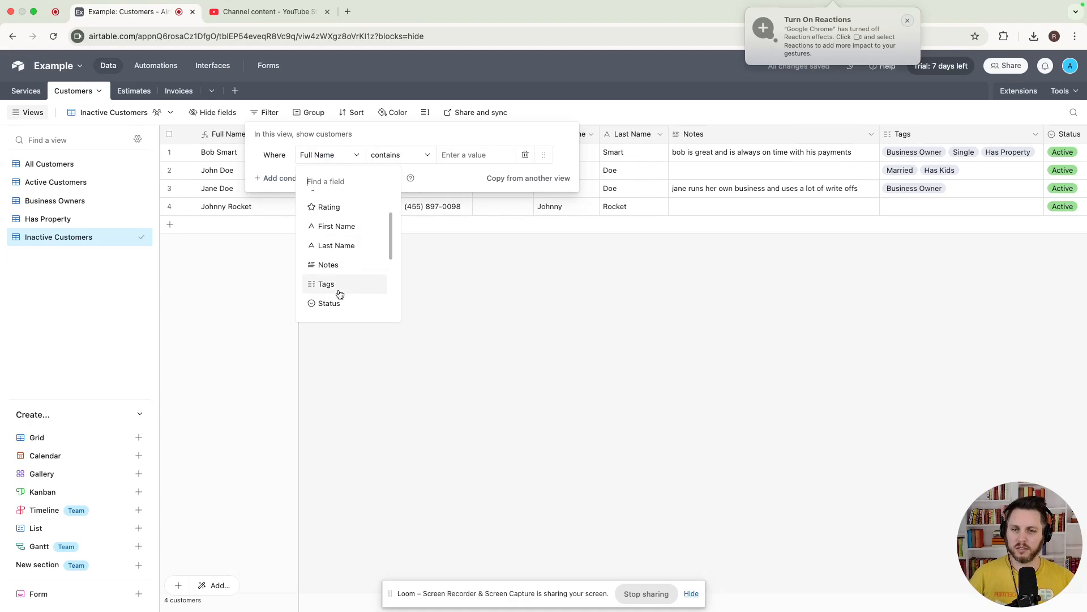
click(331, 250)
click(491, 165)
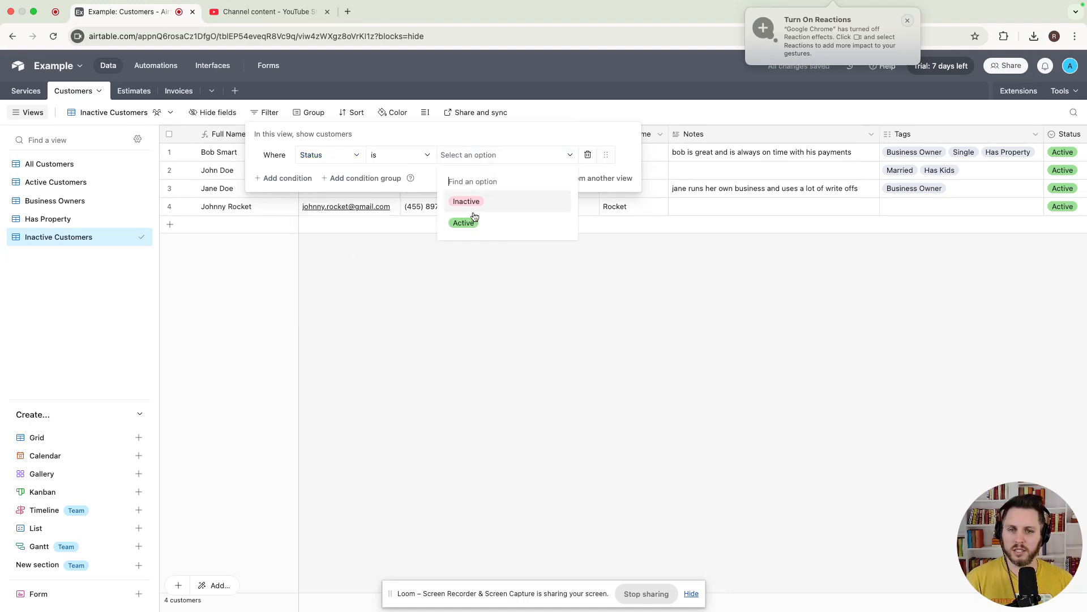
click(472, 199)
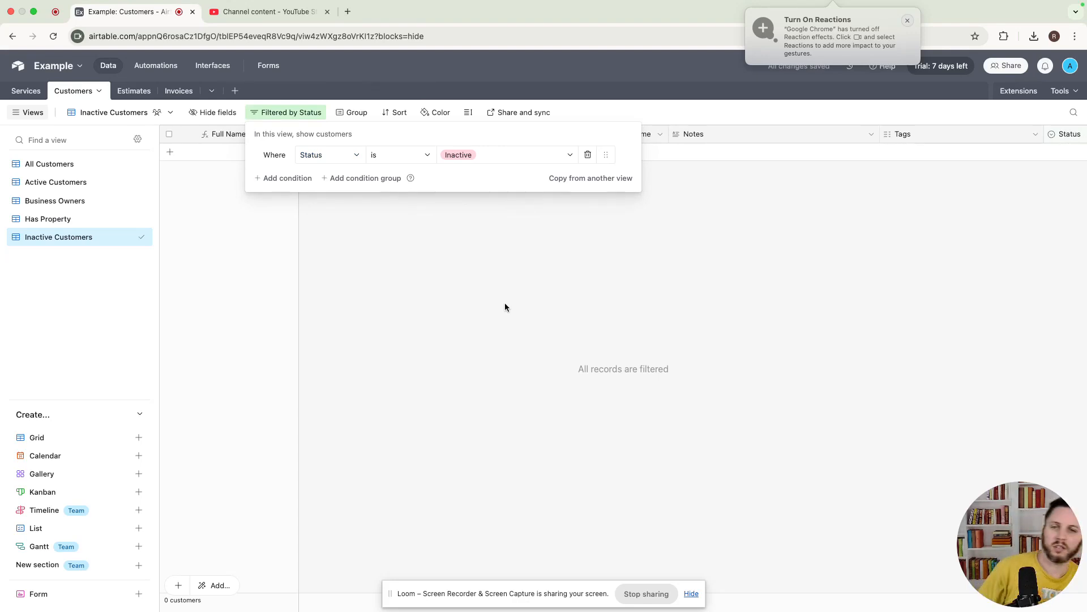
click(657, 254)
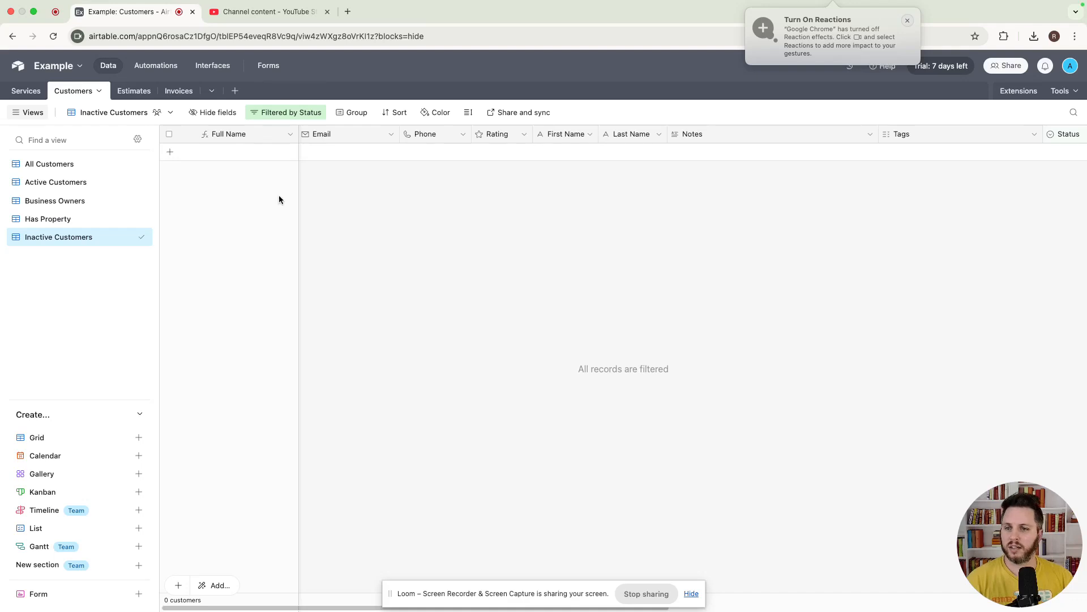
Set the fourth customer's Status to Inactive in the All Customers view and reopen the Inactive Customers view
click(79, 165)
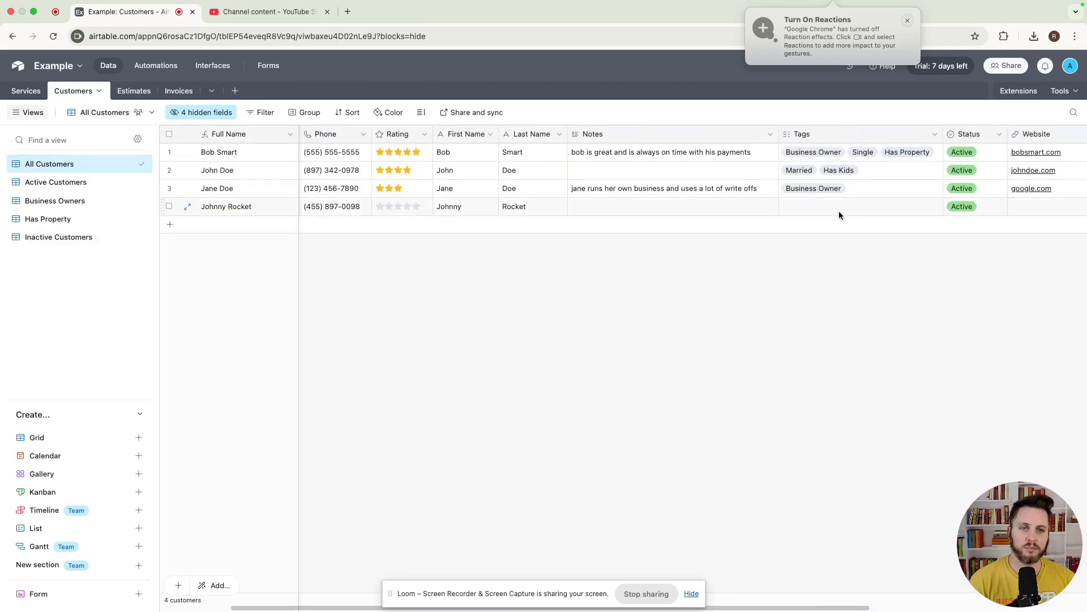
click(964, 207)
click(964, 207)
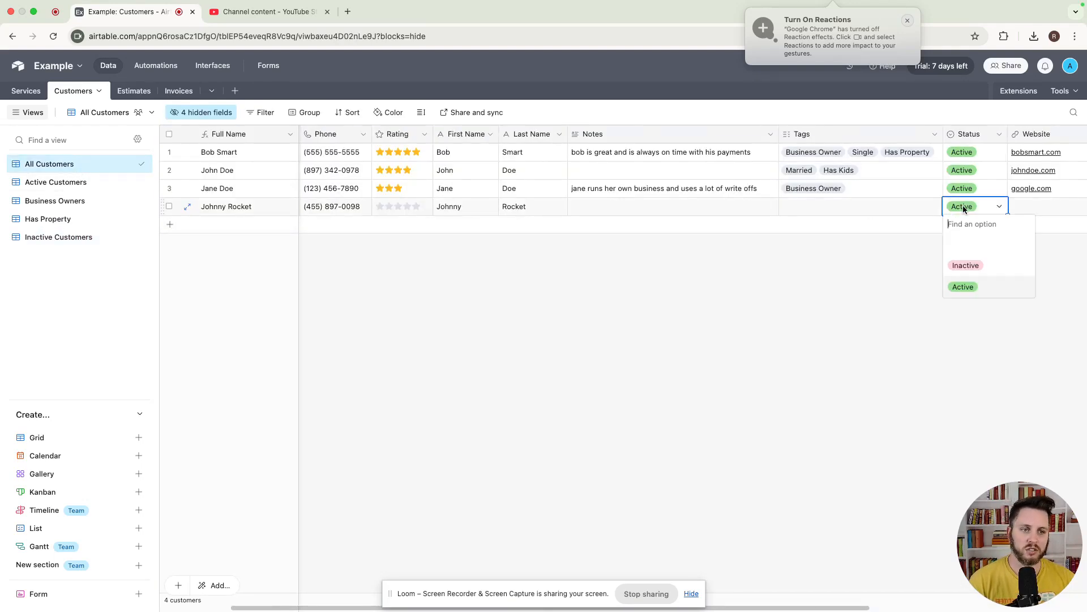
click(963, 264)
click(77, 238)
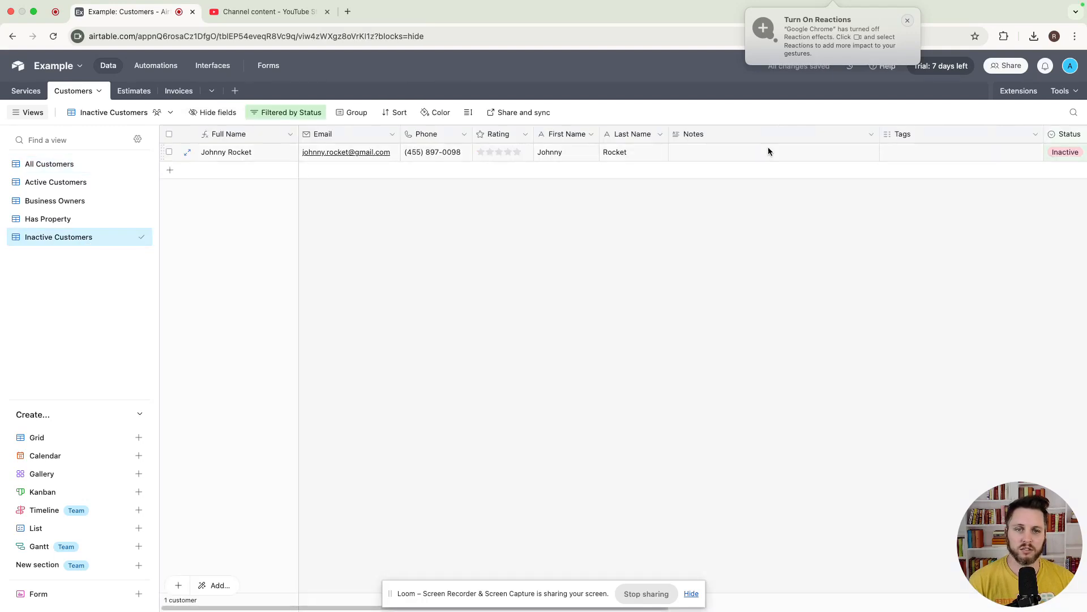
Hide the Status and Created fields in the Inactive Customers view
scroll(951, 147, right, 3)
click(976, 135)
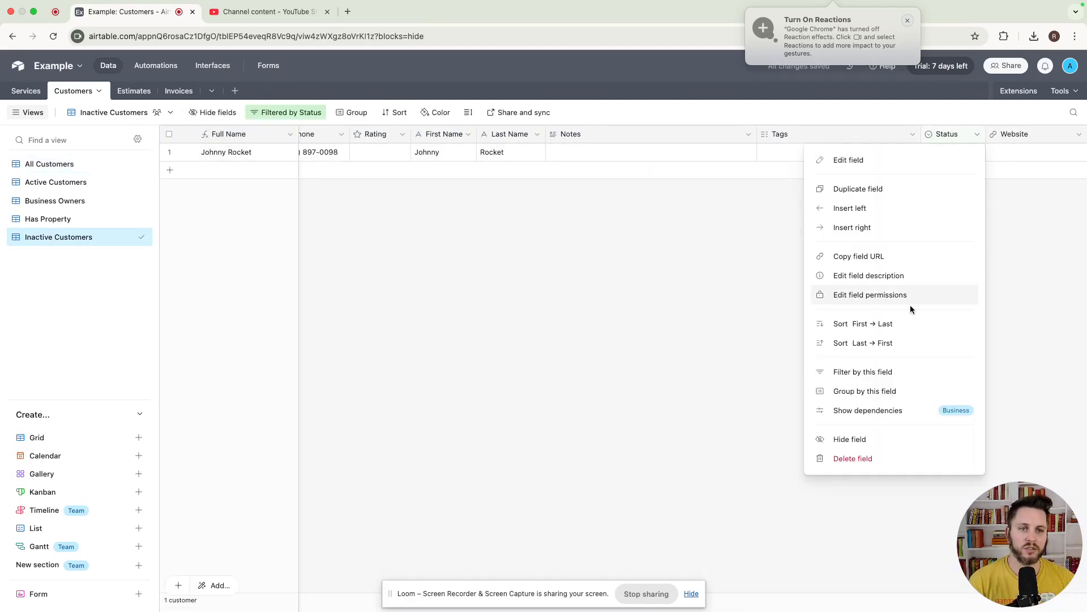
click(867, 440)
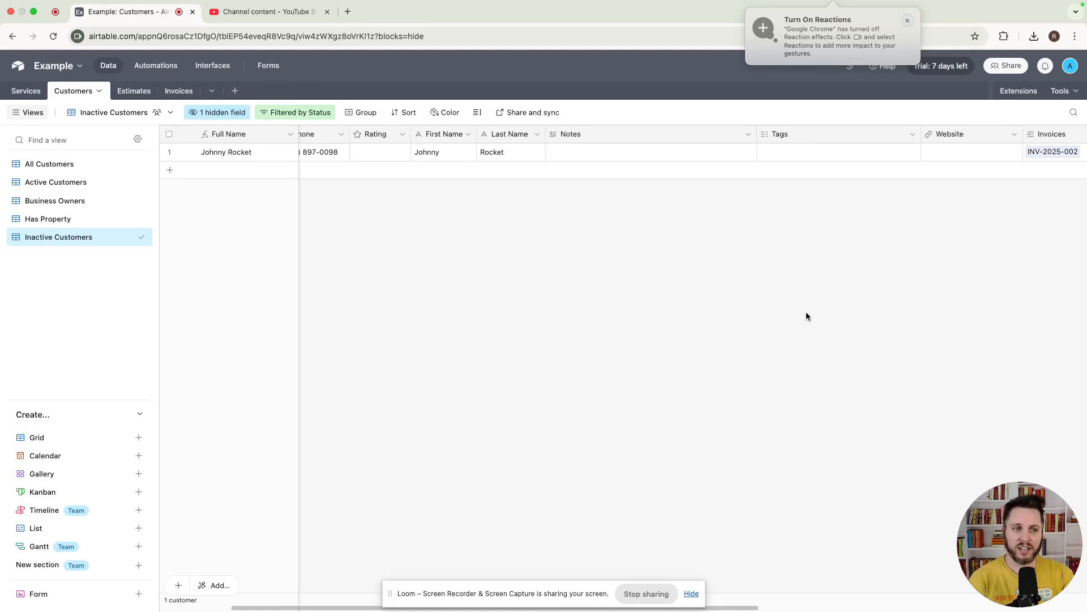
scroll(806, 306, right, 10)
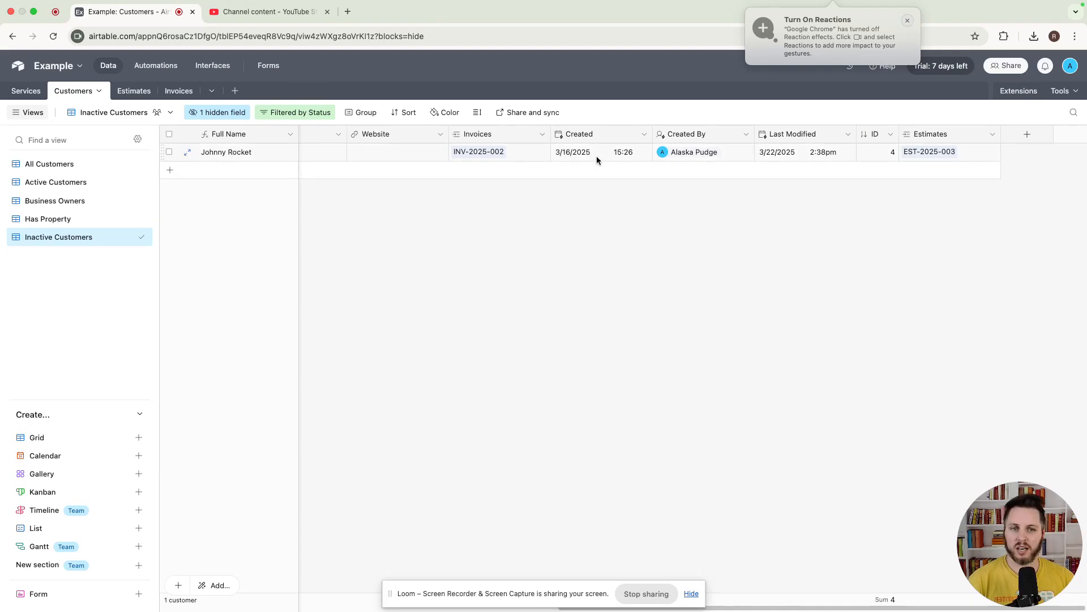
click(642, 135)
click(623, 439)
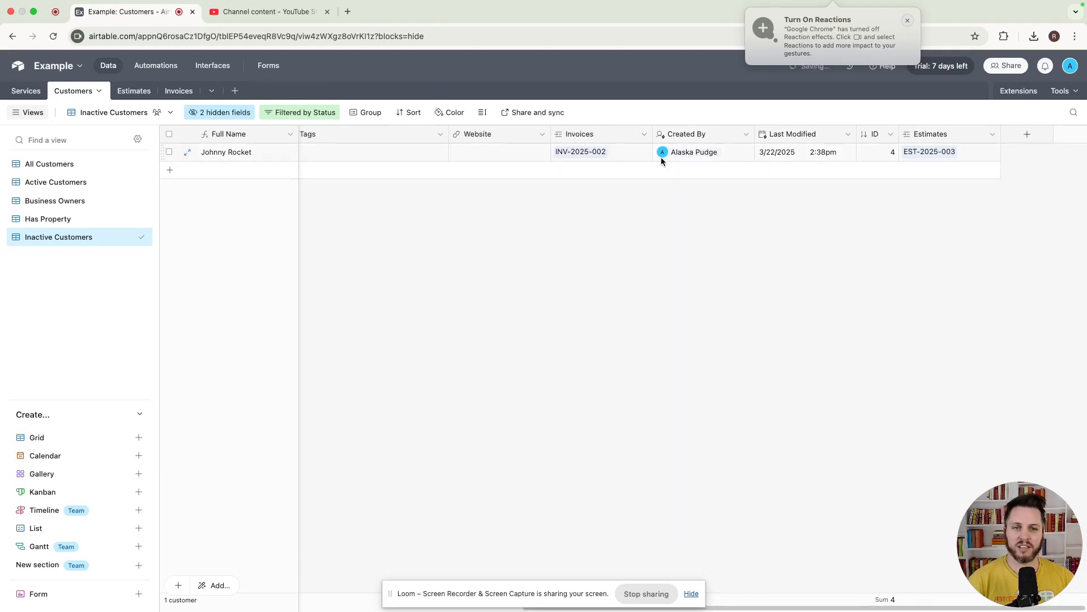
Hide the Created By, Last Modified and ID fields in the Inactive Customers view
click(746, 135)
click(735, 441)
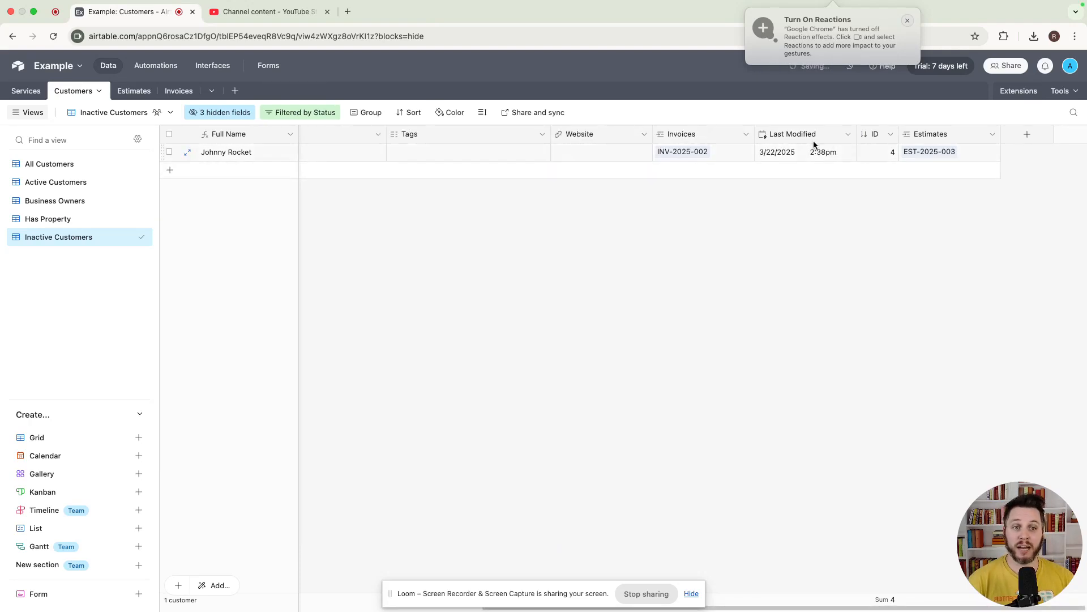
click(848, 134)
click(805, 439)
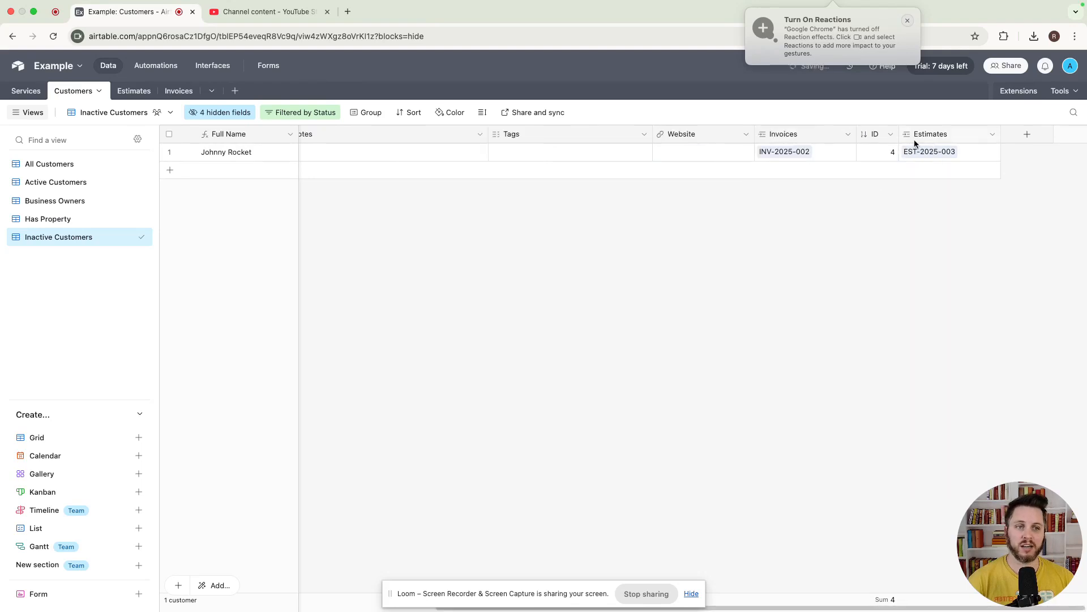
click(890, 134)
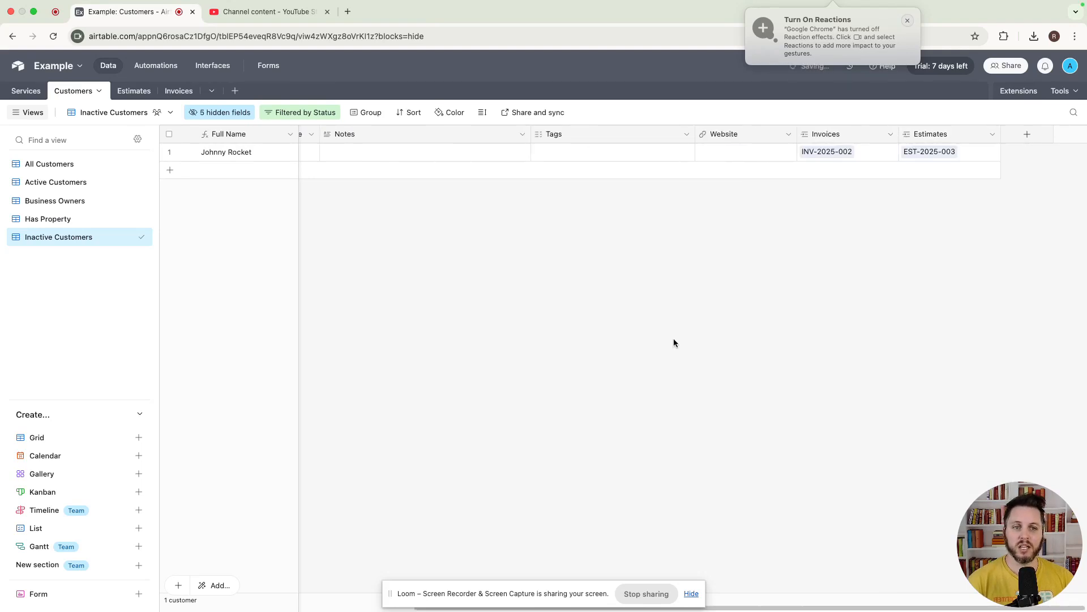
scroll(623, 195, left, 15)
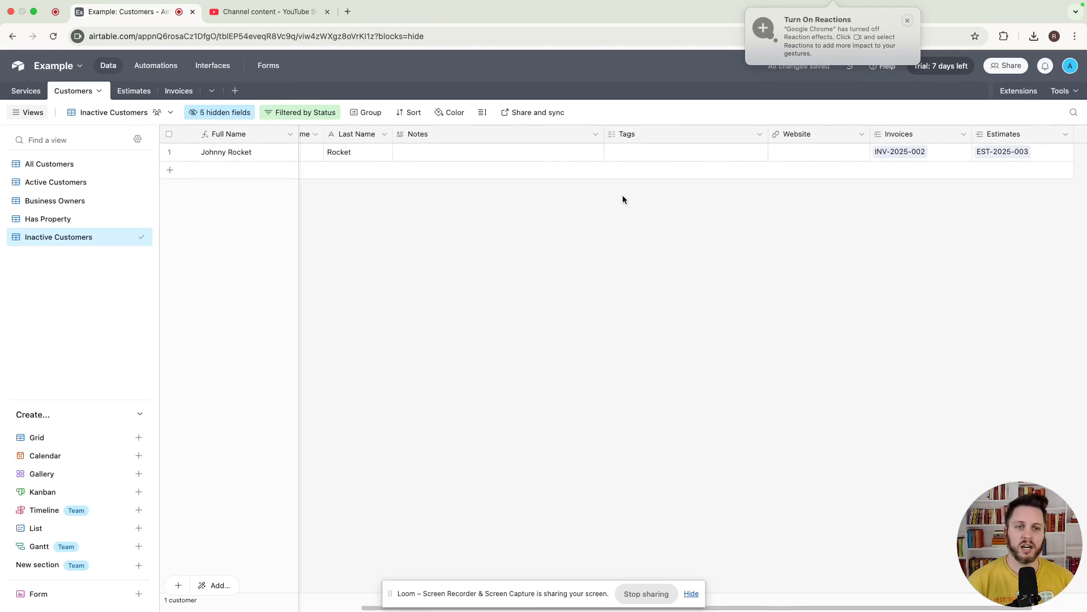
Open the Active Customers view and check which fields it shows
click(50, 164)
click(55, 182)
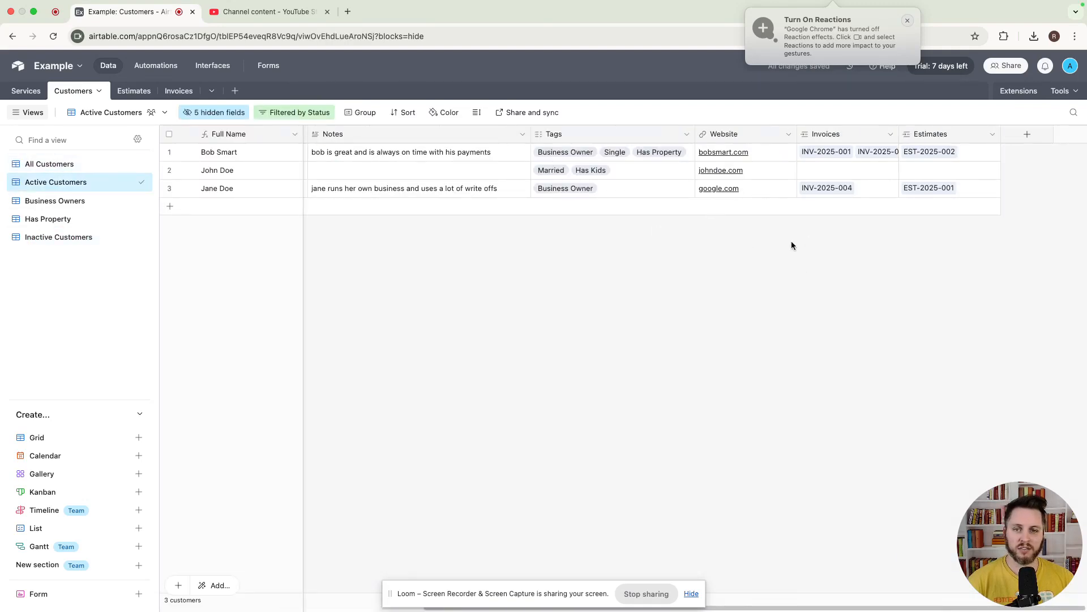
scroll(623, 221, left, 10)
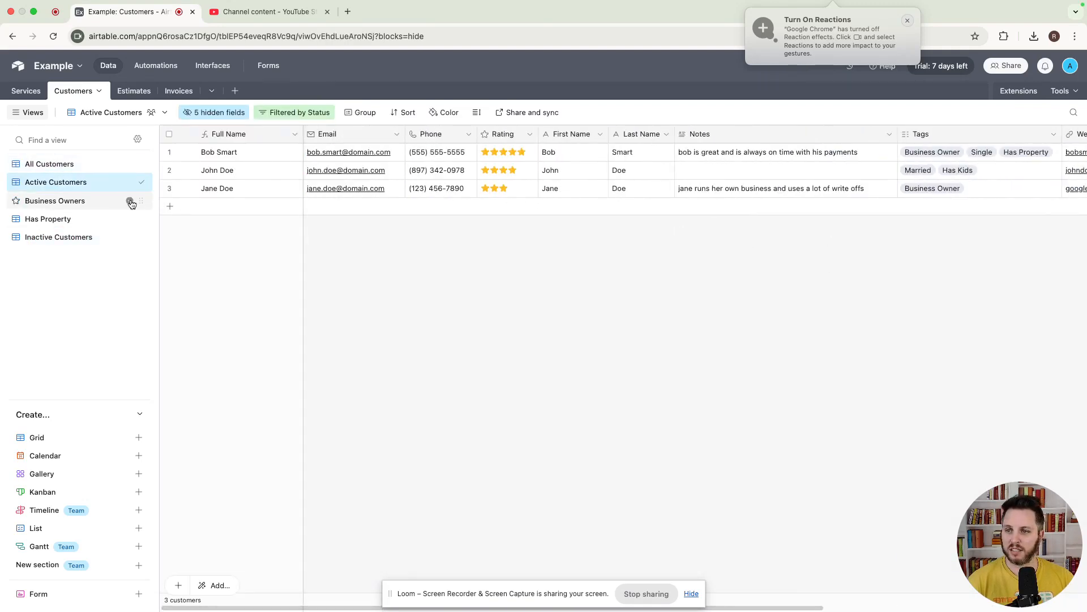
Hide the Created, Created By, Last Modified and ID fields in the Business Owners view
click(130, 203)
scroll(429, 154, right, 15)
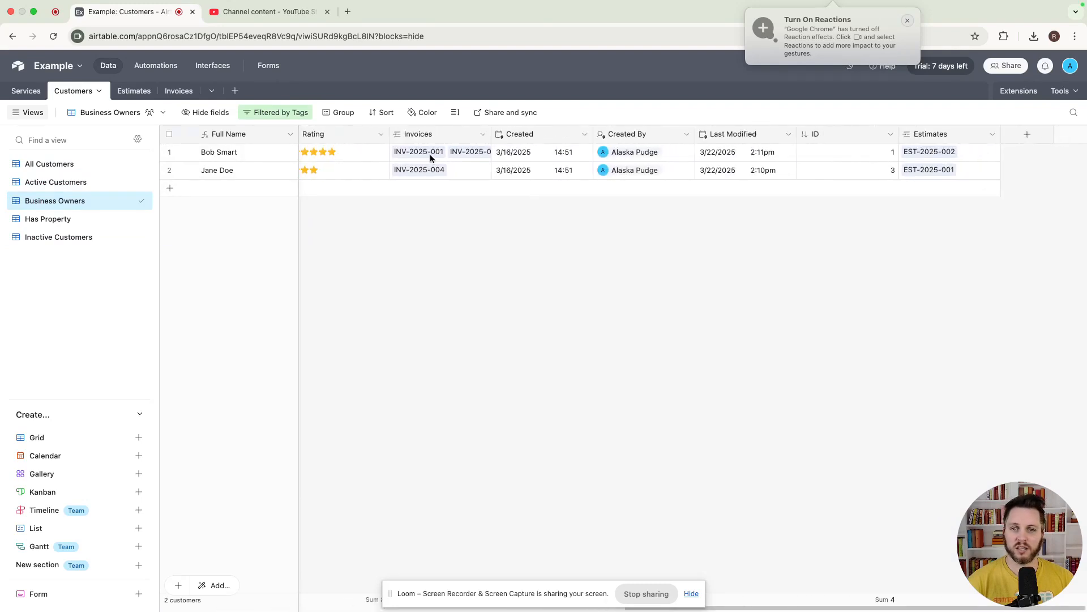
scroll(430, 154, left, 5)
scroll(430, 154, right, 5)
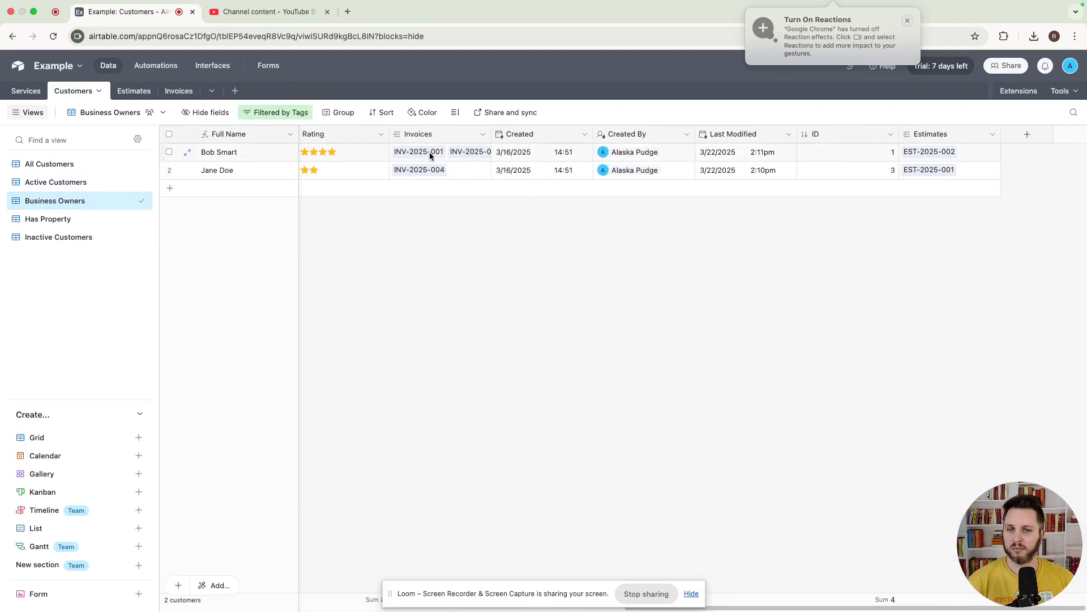
click(585, 135)
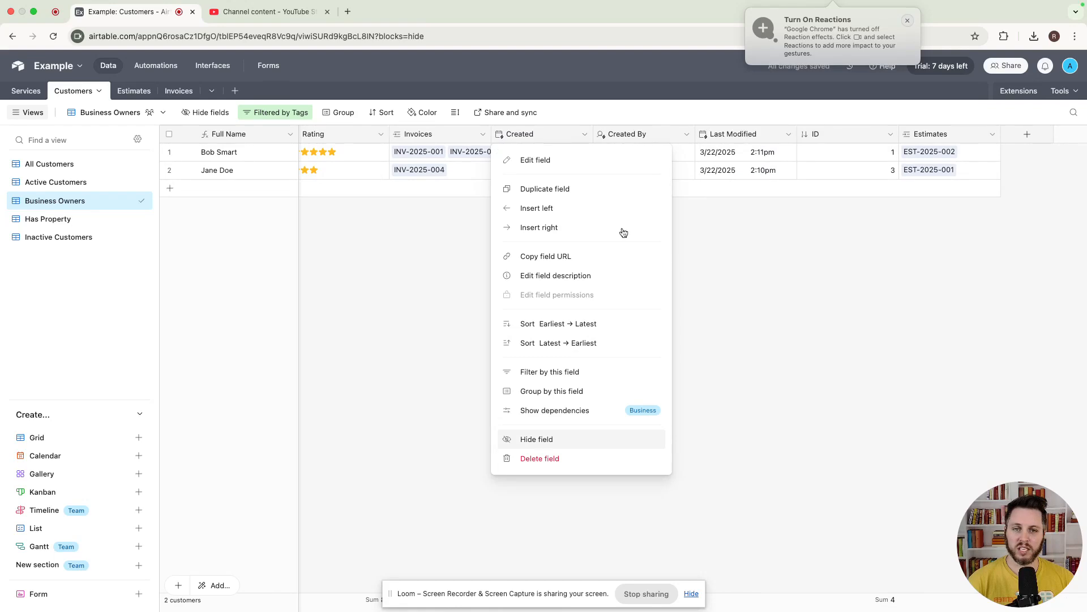
click(623, 439)
click(686, 134)
click(657, 440)
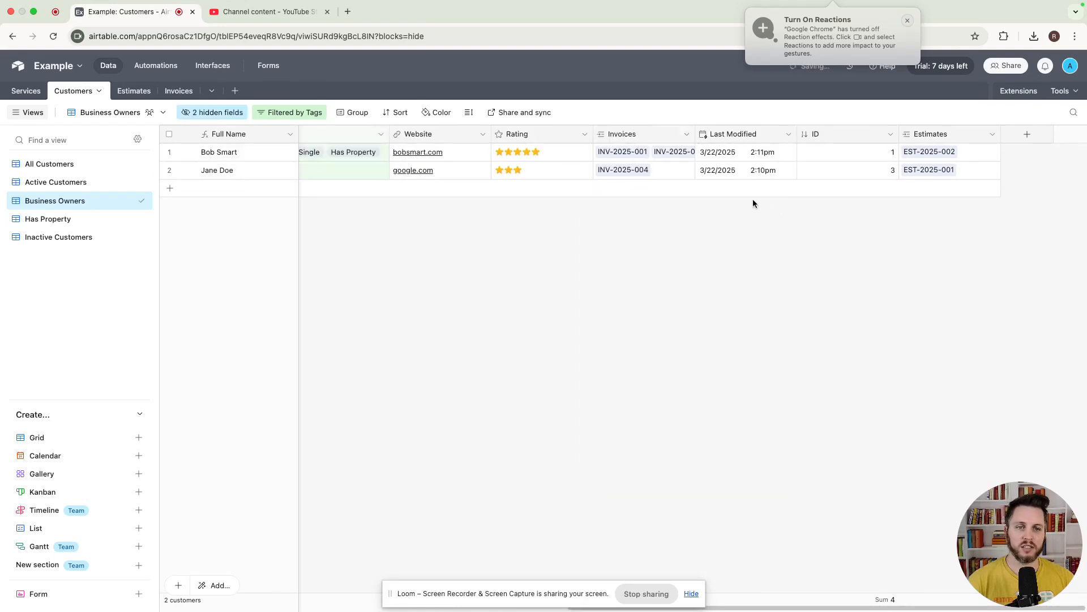
click(789, 134)
click(737, 439)
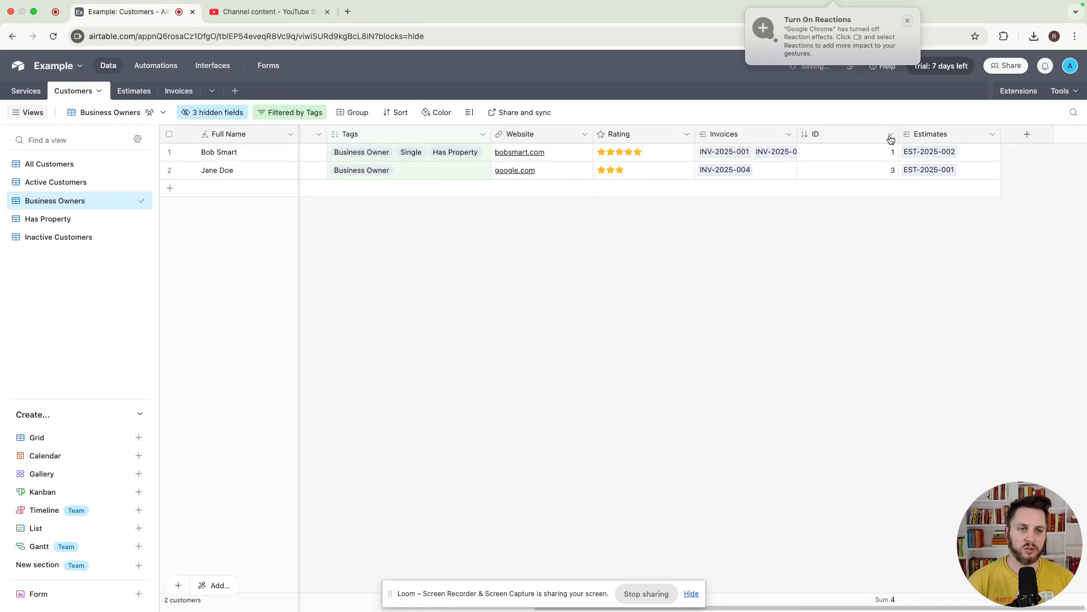
click(890, 134)
click(848, 440)
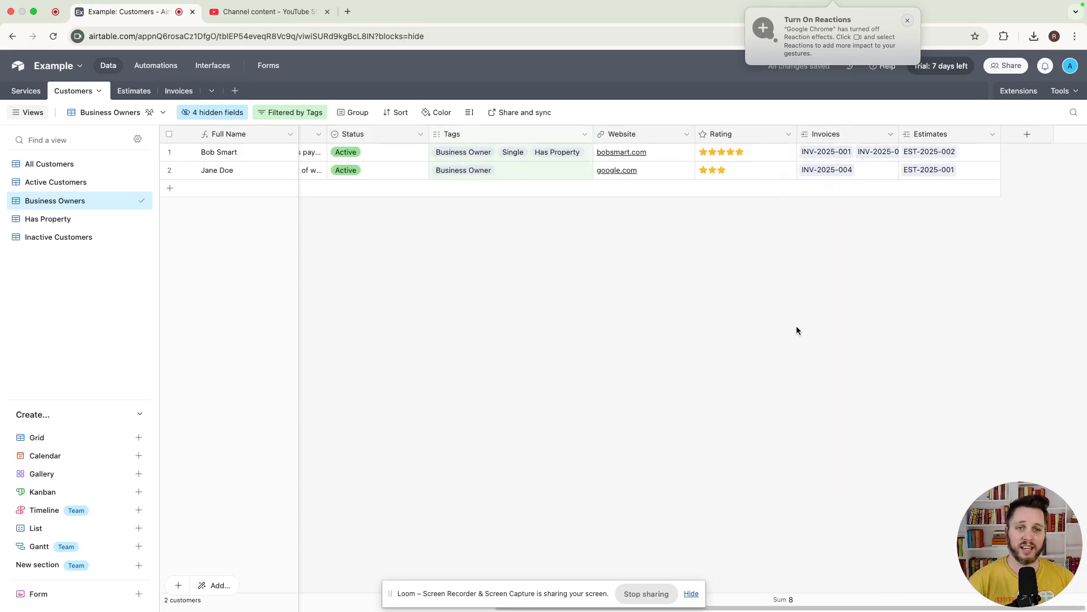
Hide the Tags field in the Business Owners view
scroll(563, 243, left, 10)
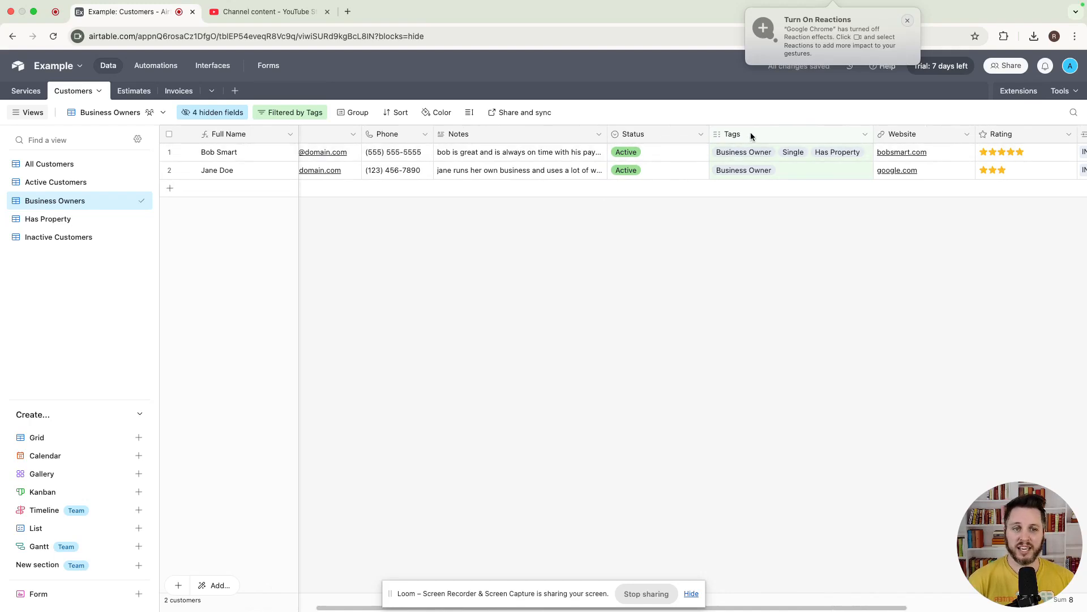
click(865, 134)
click(775, 437)
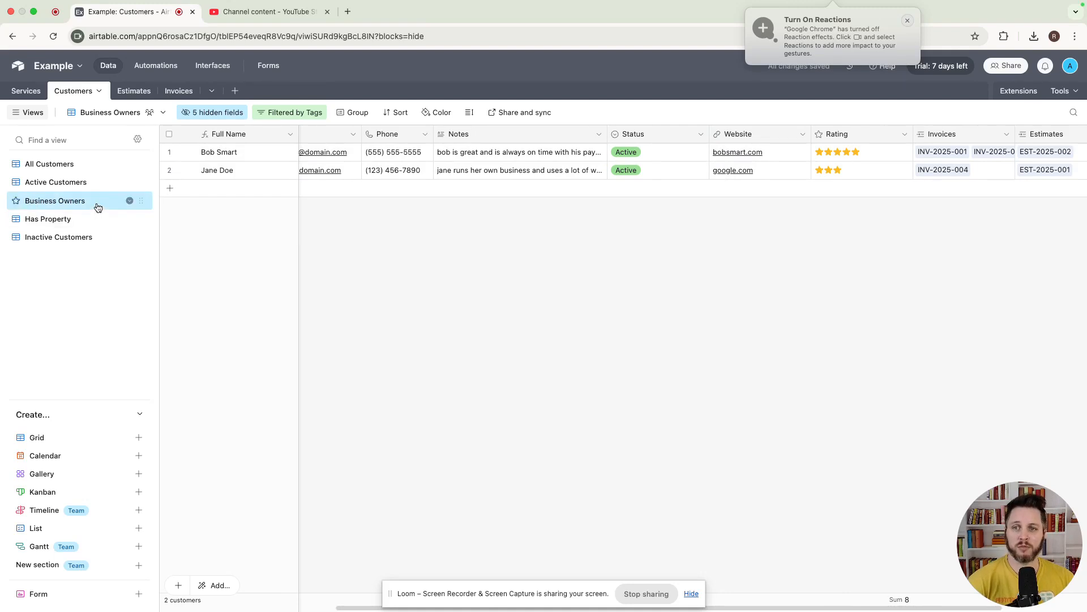
Reorder the Business Owners view so Email, Phone and Rating come directly after Full Name, in that order
mouse_move(98, 207)
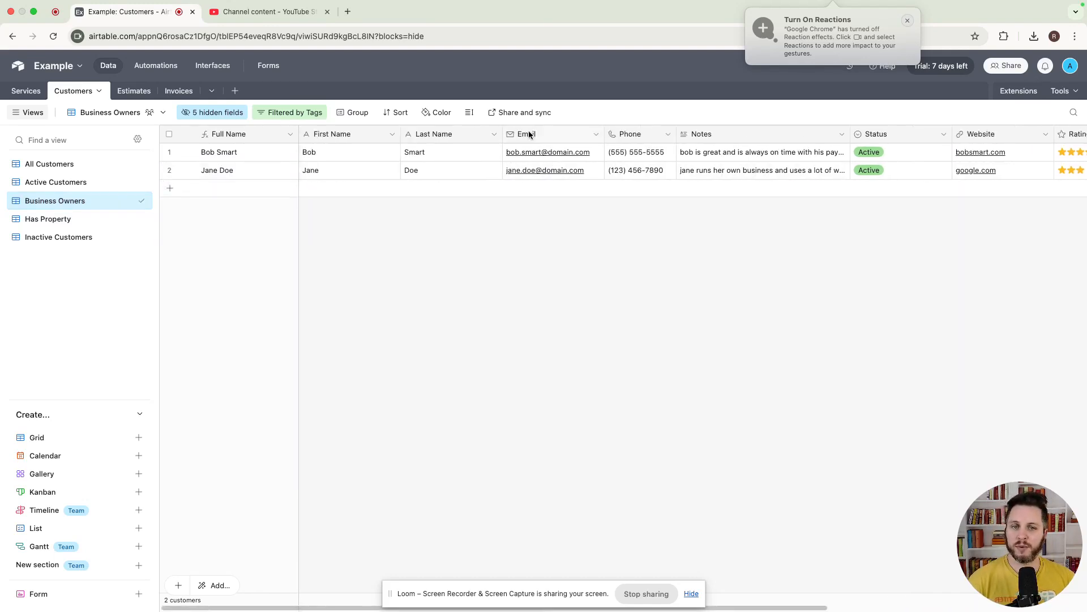
drag(529, 134, 300, 135)
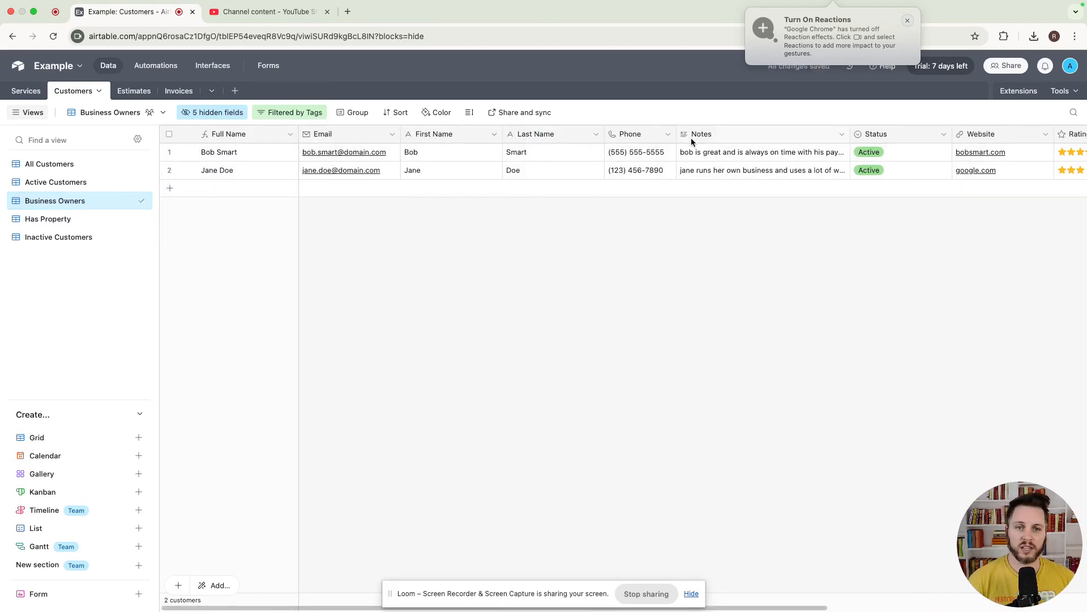
drag(628, 134, 396, 135)
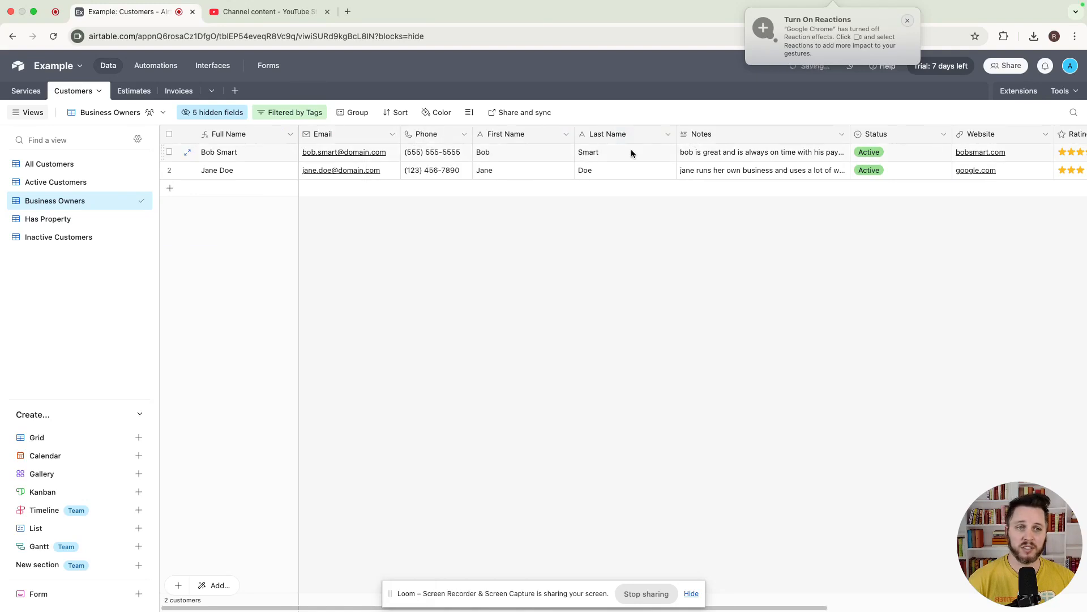
drag(1070, 136, 474, 129)
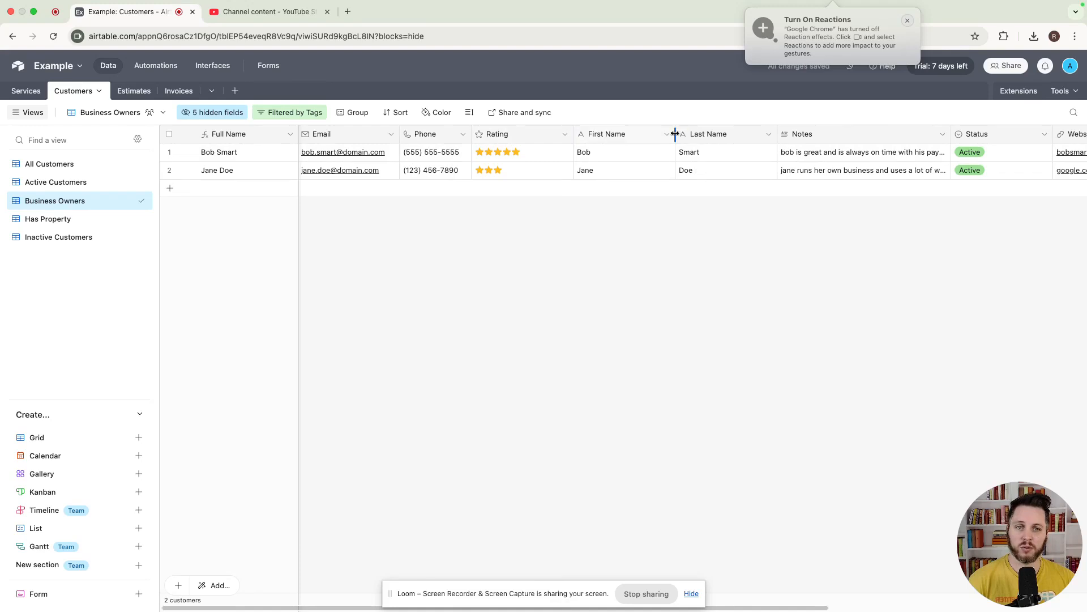
Narrow the First Name, Last Name and Rating columns in the Business Owners view to fit their contents
drag(675, 133, 642, 134)
drag(744, 134, 707, 134)
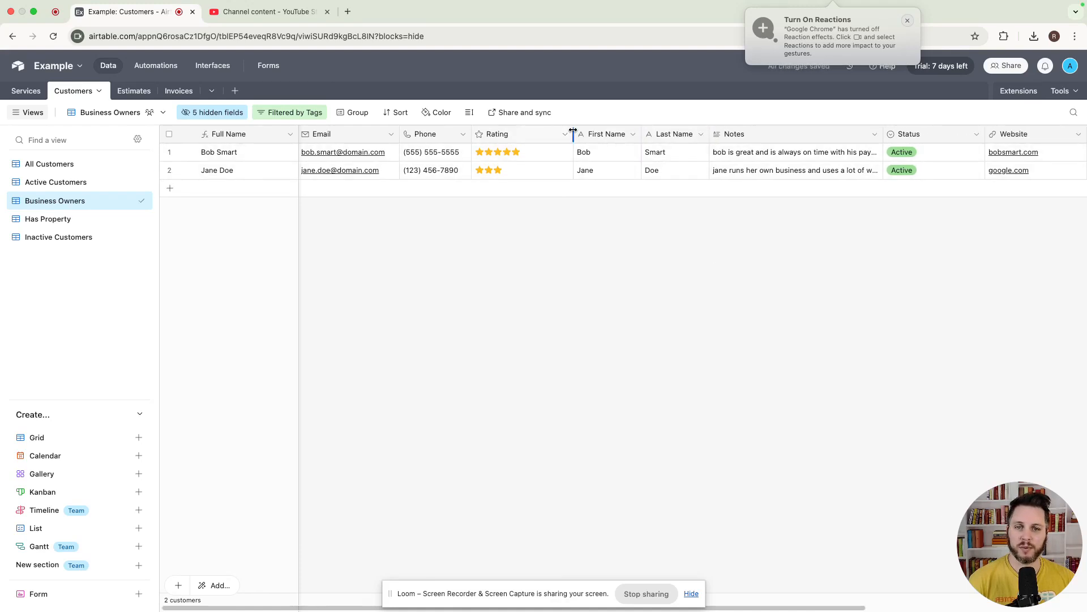
drag(574, 134, 524, 138)
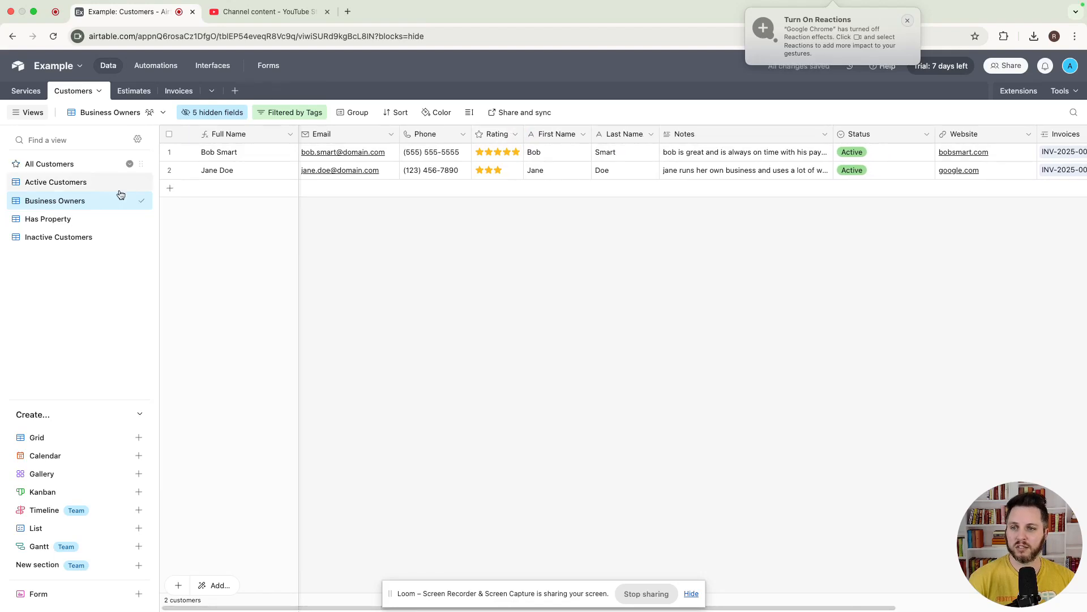
In the All Customers view, narrow the Rating column slightly and widen the First Name column a little
click(92, 164)
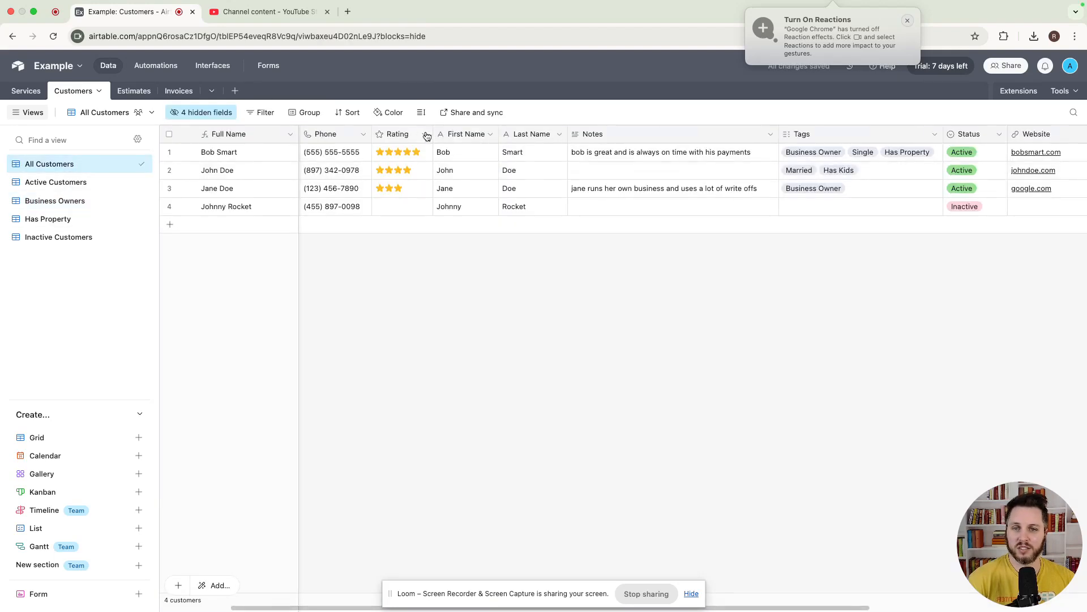
drag(433, 136, 424, 136)
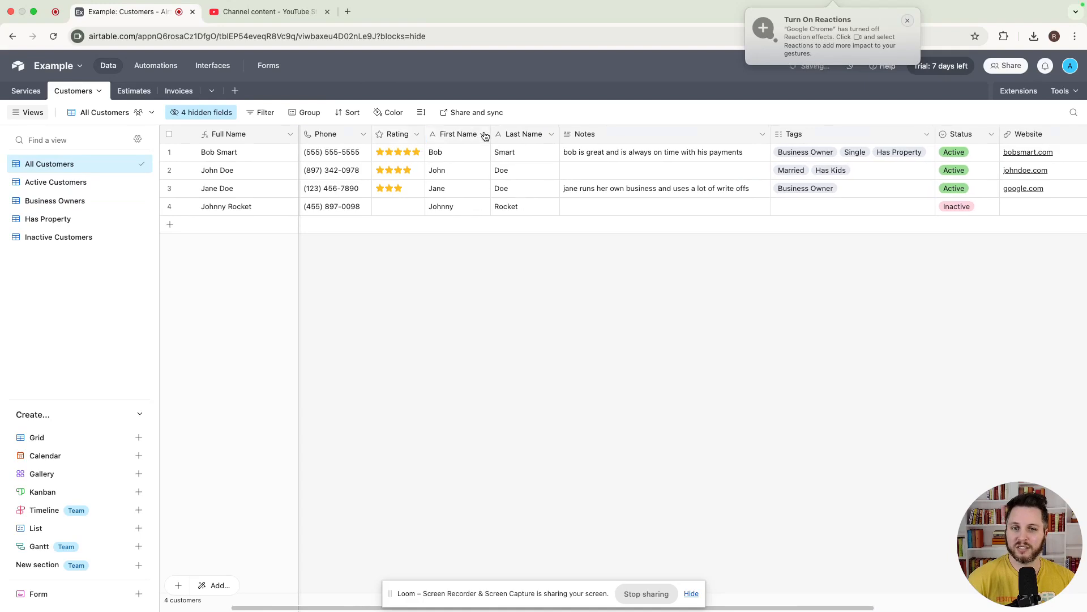
drag(490, 134, 493, 135)
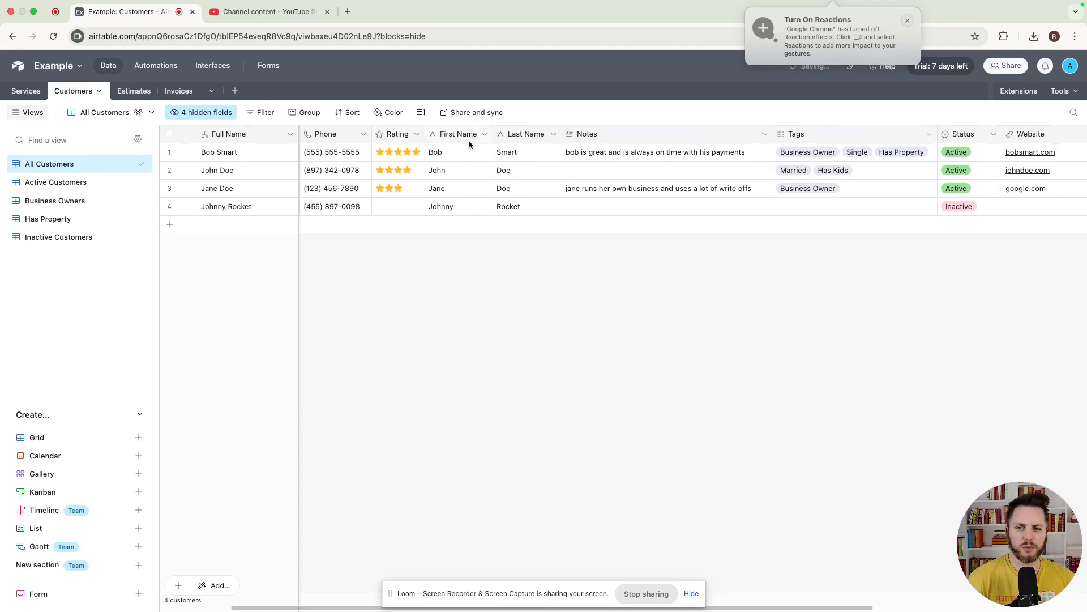
Reopen the Business Owners view and review its remaining columns
click(136, 202)
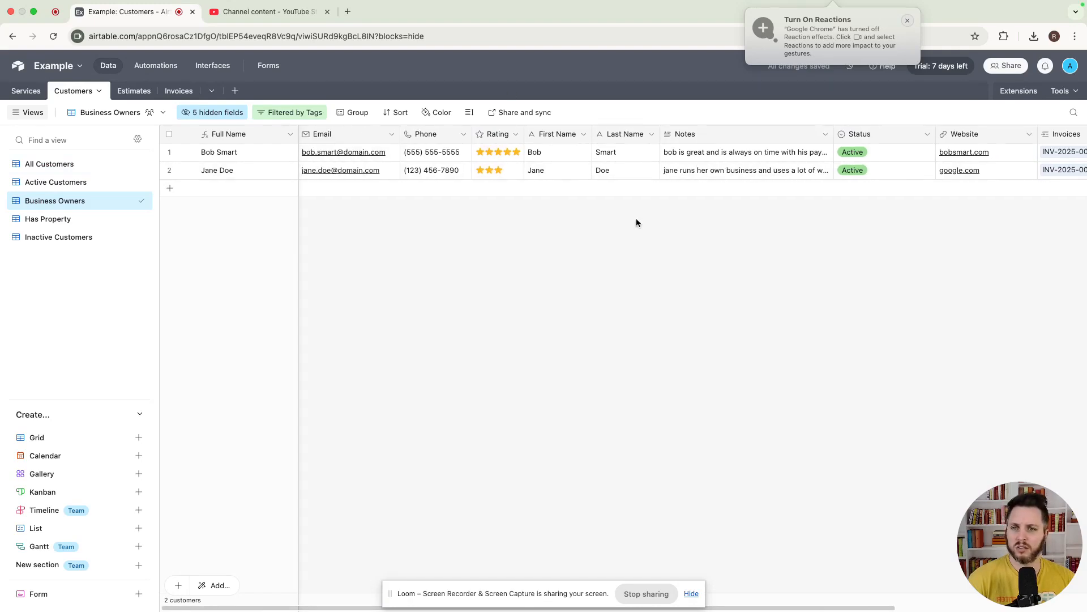
scroll(637, 219, right, 5)
scroll(498, 133, left, 5)
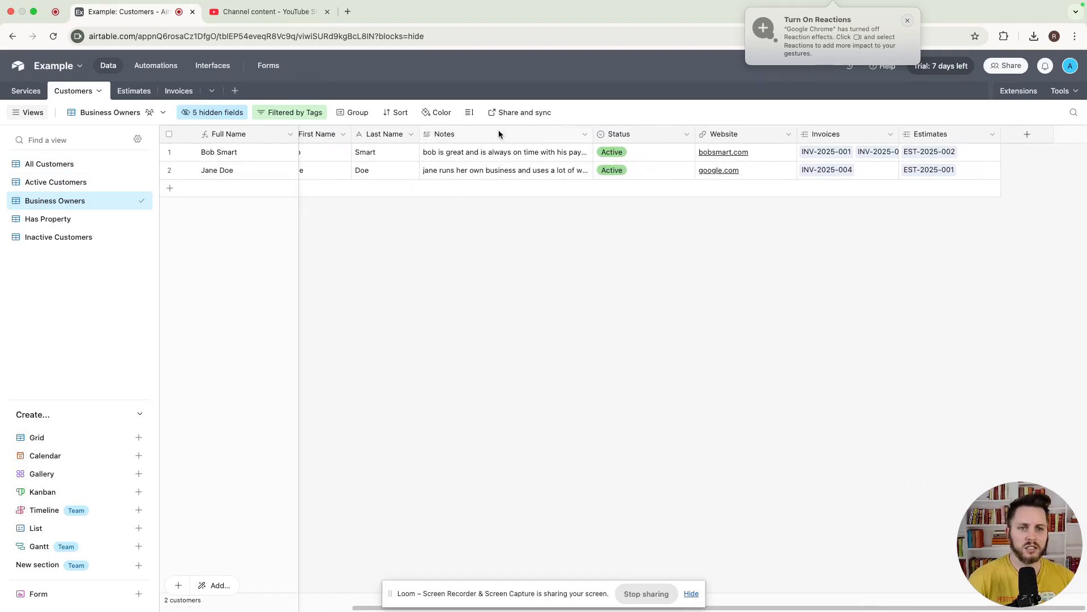
In the Has Property view, move Email and Phone directly after Full Name and narrow the First Name and Last Name columns
click(63, 219)
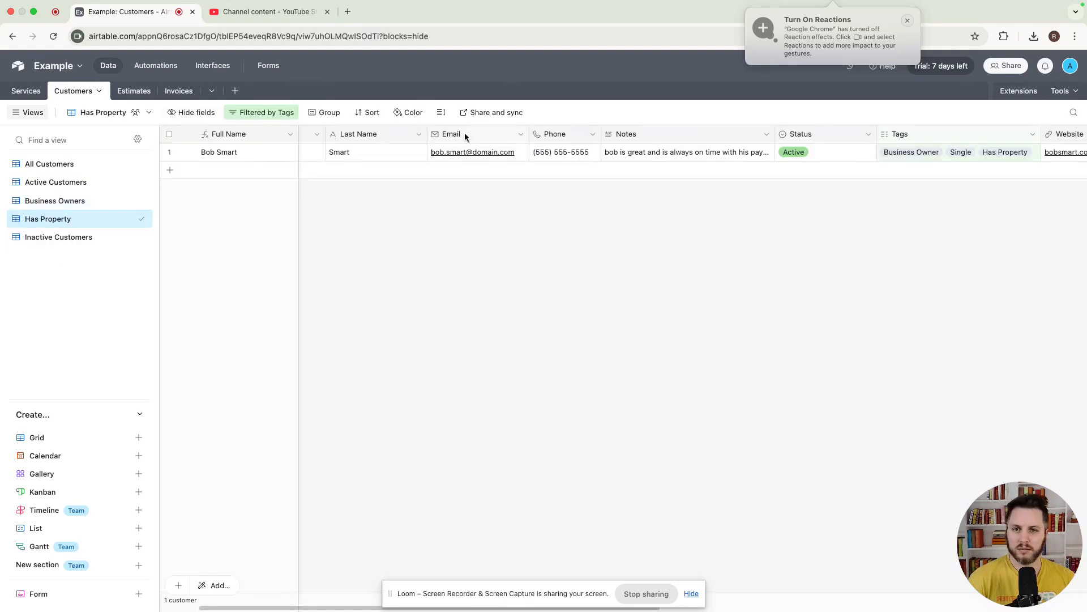
drag(514, 138, 383, 140)
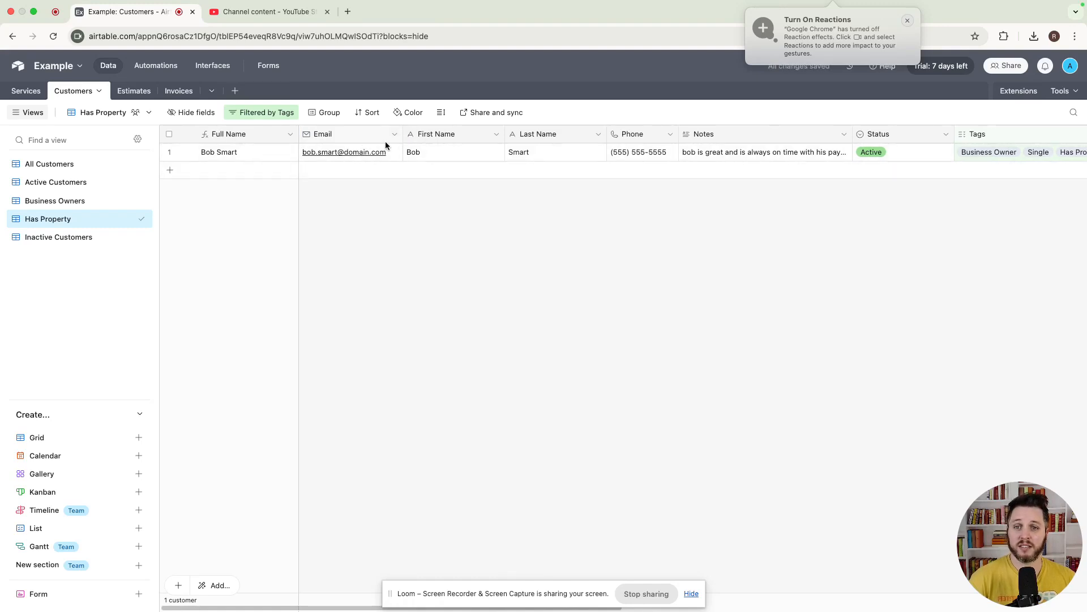
mouse_move(402, 135)
mouse_down()
mouse_move(389, 134)
mouse_move(406, 135)
mouse_up()
drag(620, 134, 472, 133)
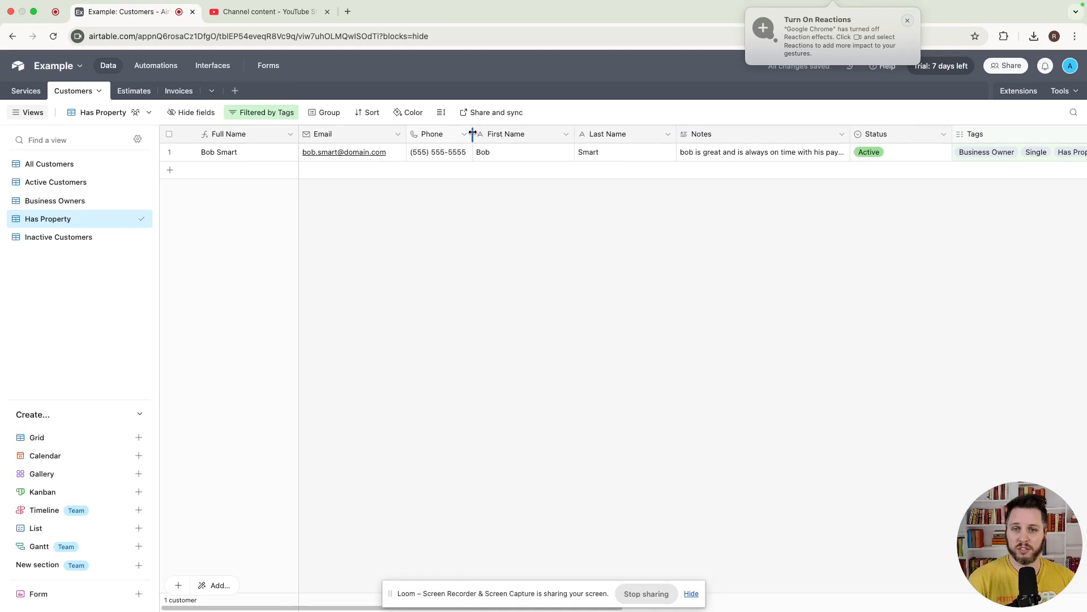
drag(574, 134, 541, 134)
drag(642, 134, 605, 137)
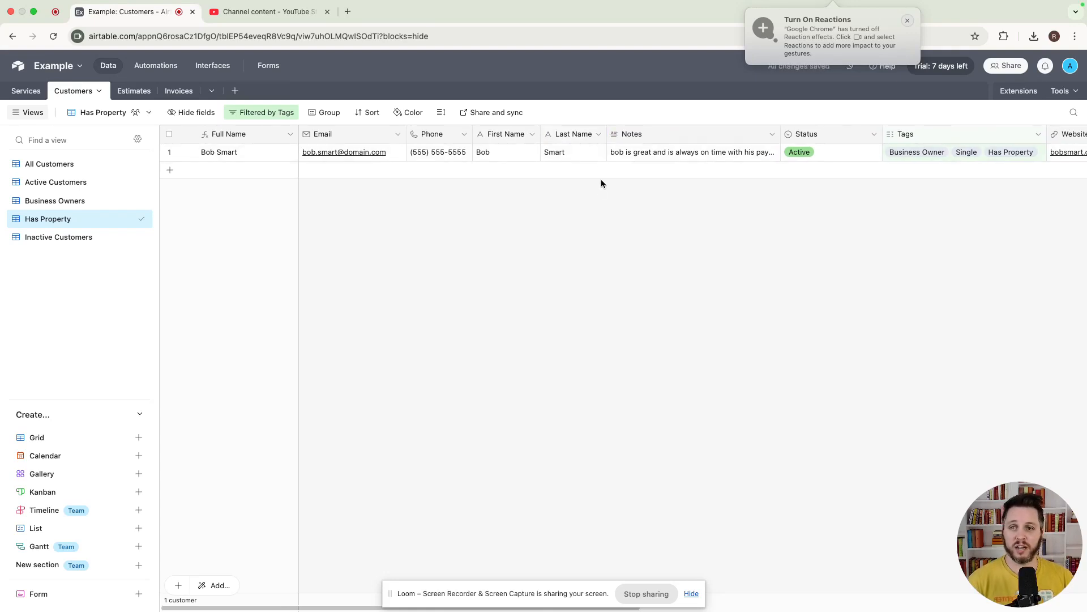
Hide the Tags field in the Has Property view
scroll(680, 193, right, 3)
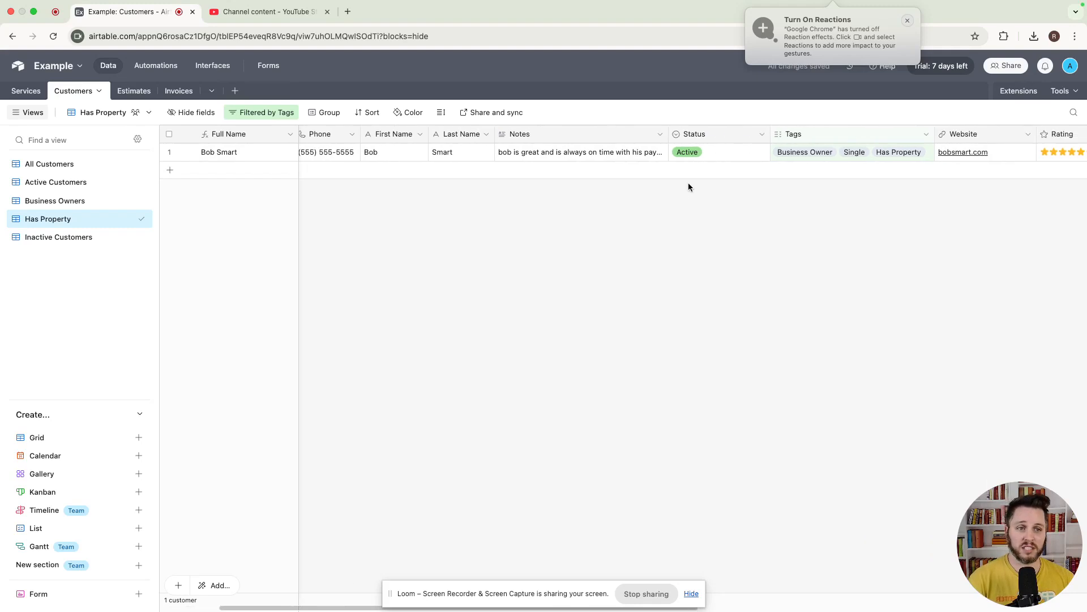
click(927, 135)
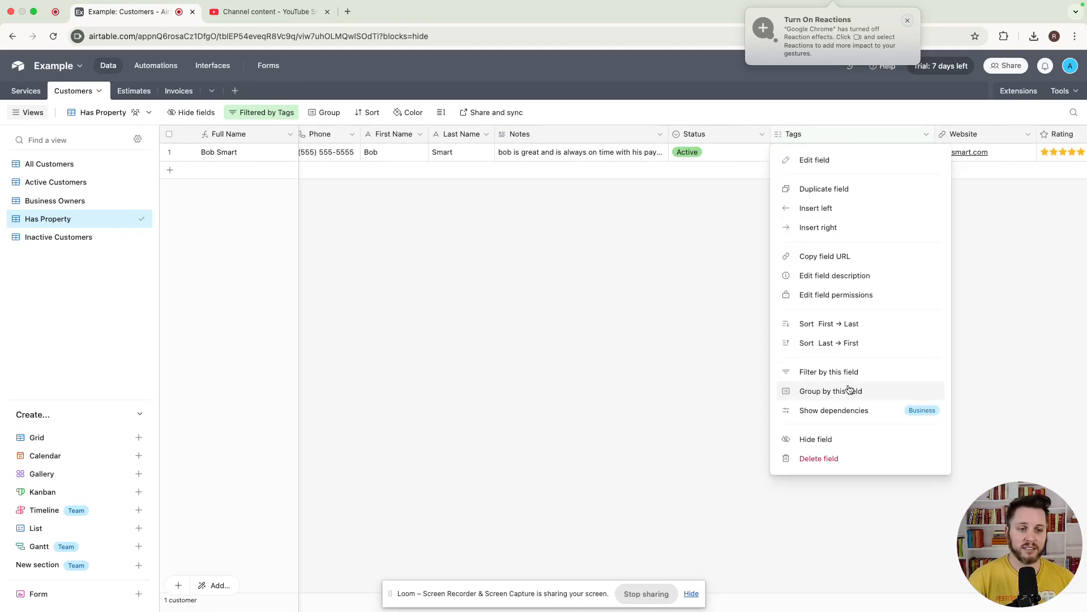
click(829, 438)
In the Has Property view, move a narrowed Rating column directly after Phone and widen the Notes column to fit its text
scroll(726, 191, right, 2)
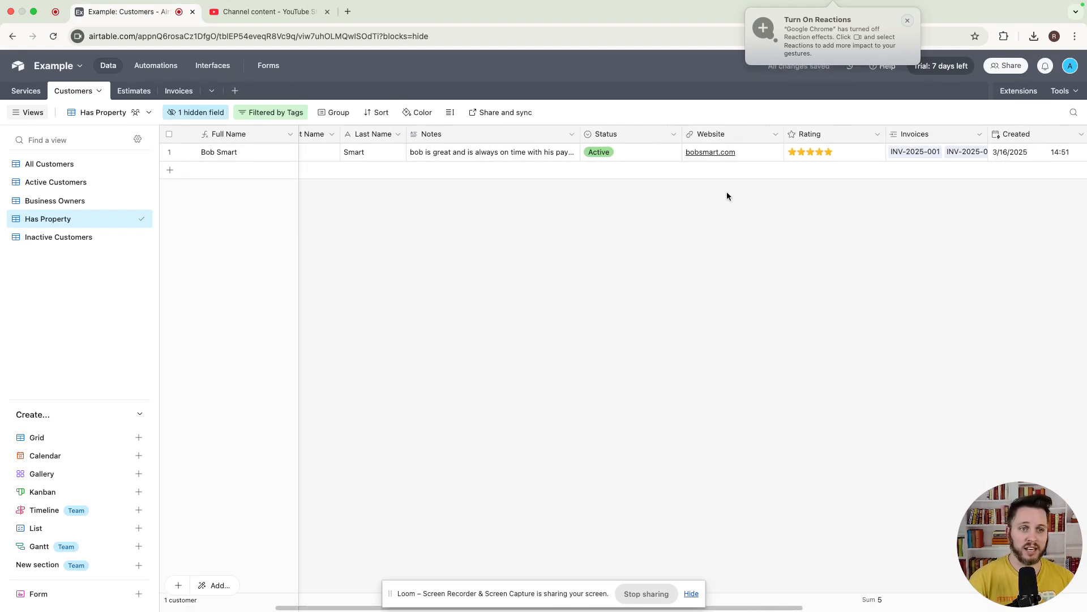
drag(815, 133, 528, 137)
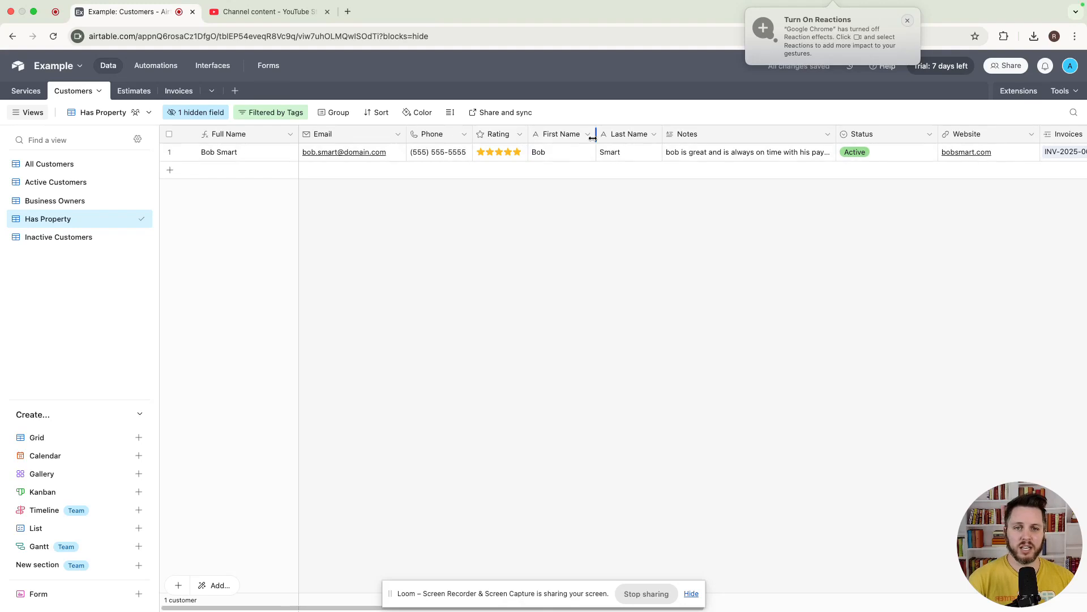
drag(595, 136, 595, 136)
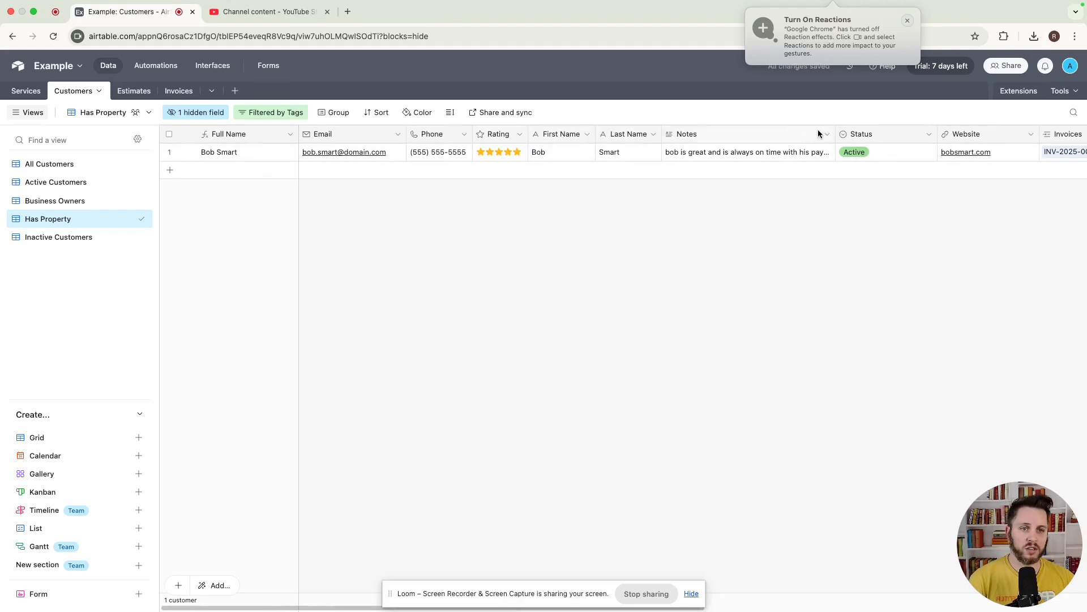
drag(834, 136, 877, 137)
scroll(839, 173, right, 3)
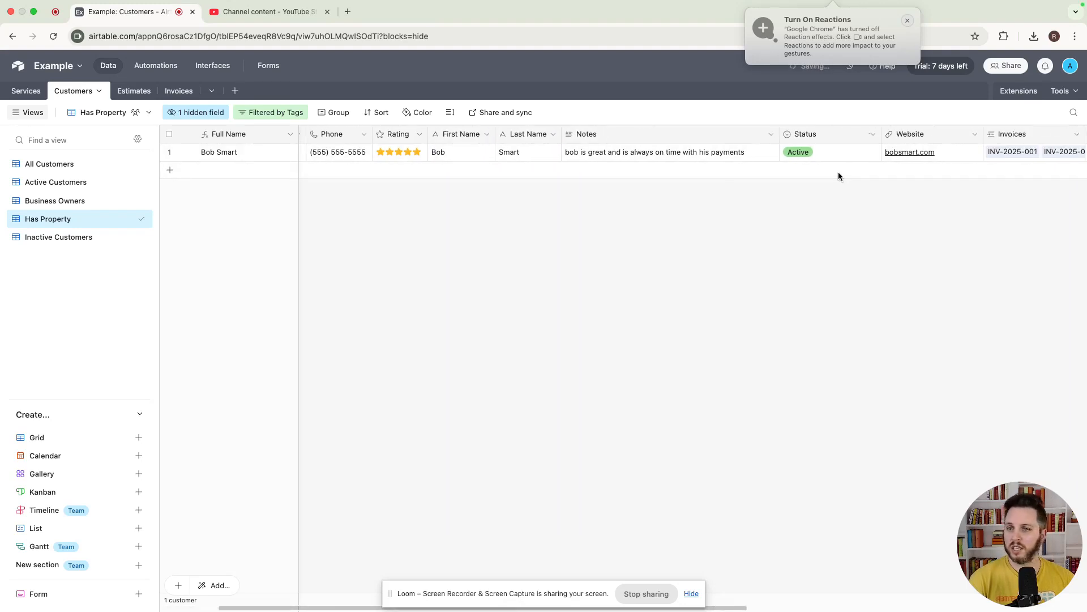
In the Has Property view, narrow the Notes column slightly and hide the Created, Created By, Last Modified and ID fields
drag(779, 136, 765, 136)
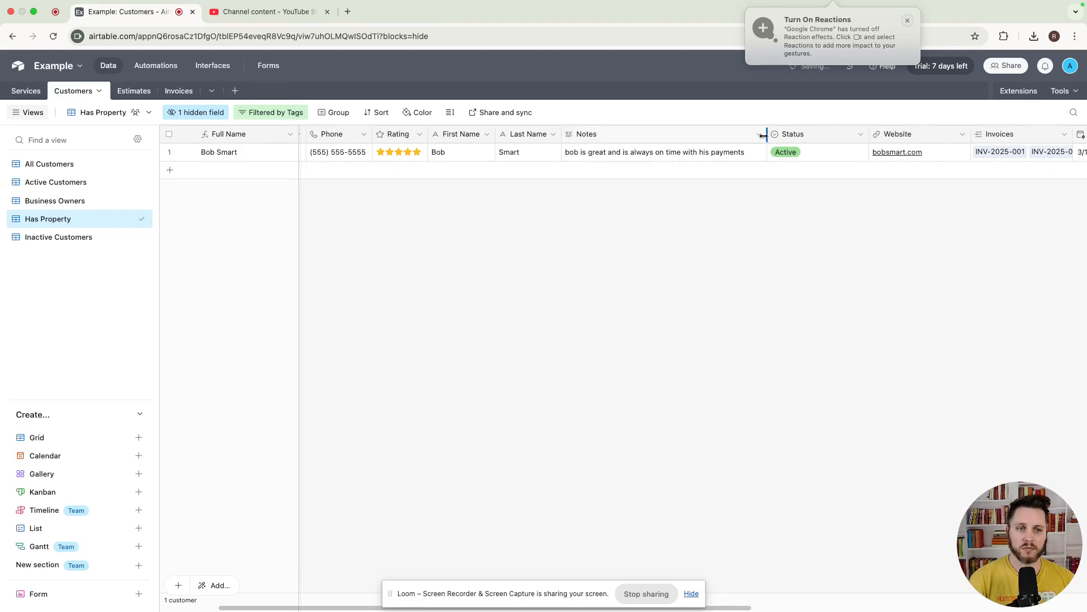
scroll(782, 149, right, 6)
click(585, 134)
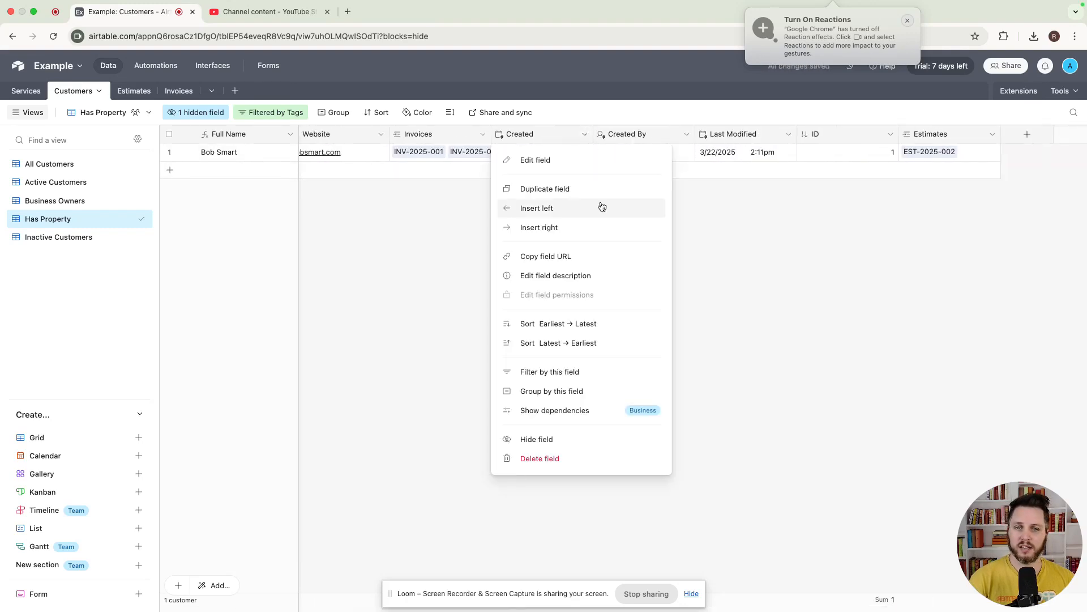
click(543, 439)
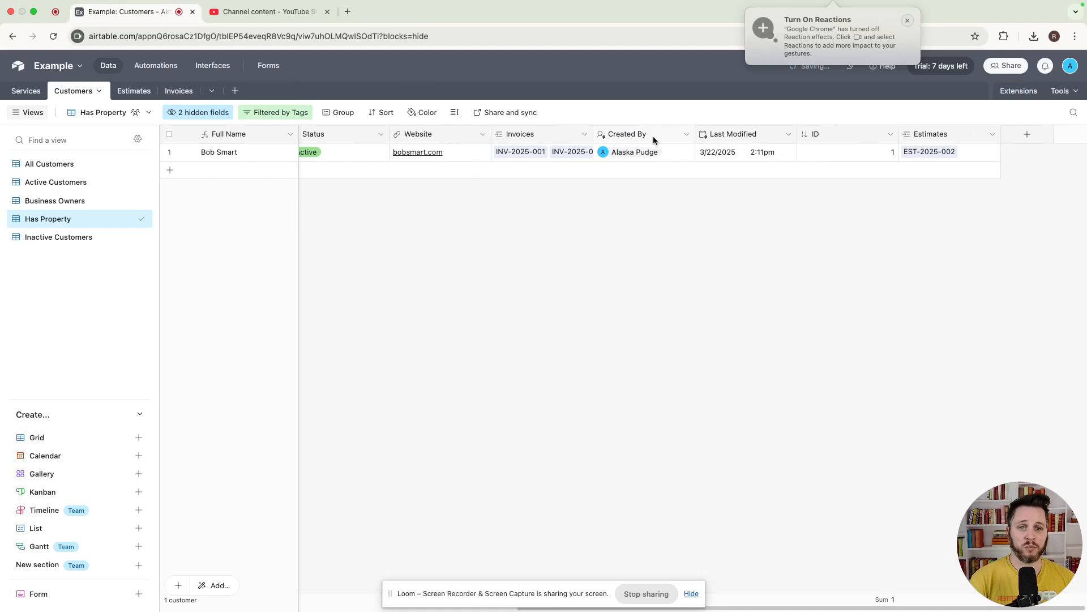
click(685, 136)
click(653, 441)
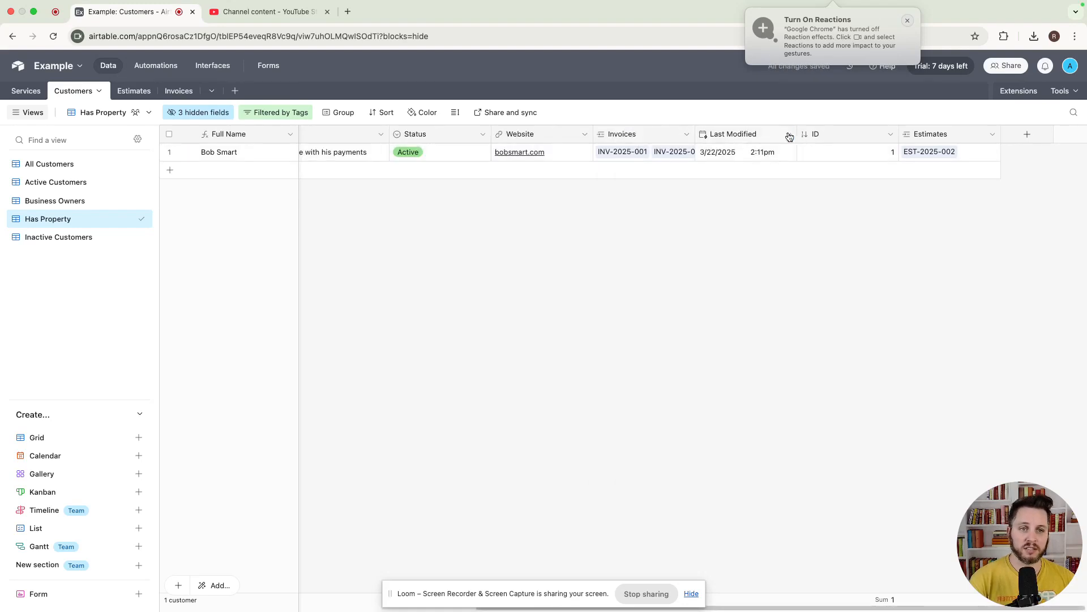
click(789, 135)
click(732, 439)
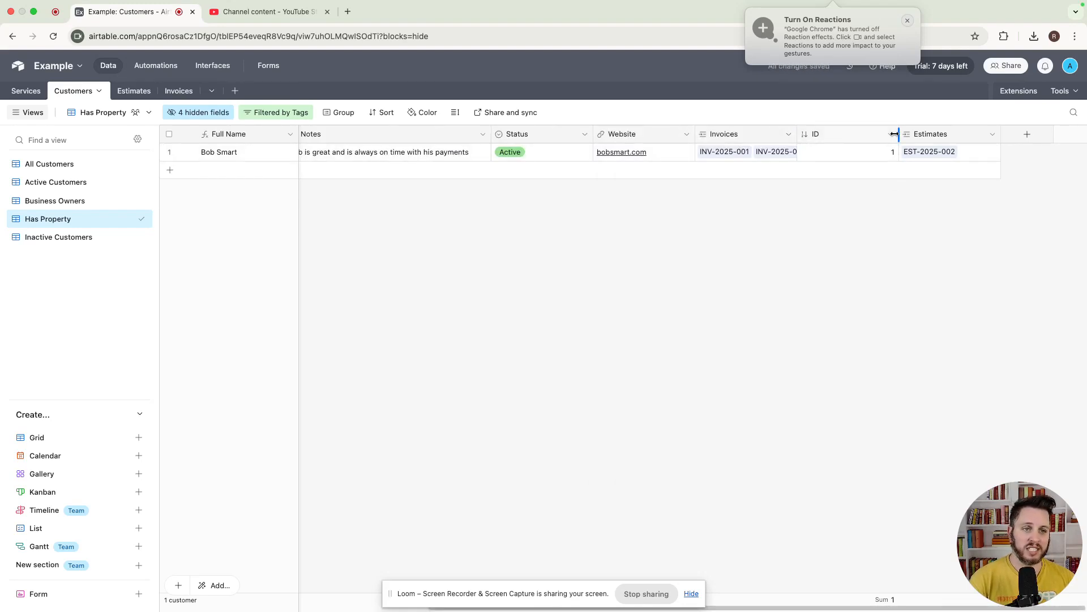
click(890, 134)
click(868, 442)
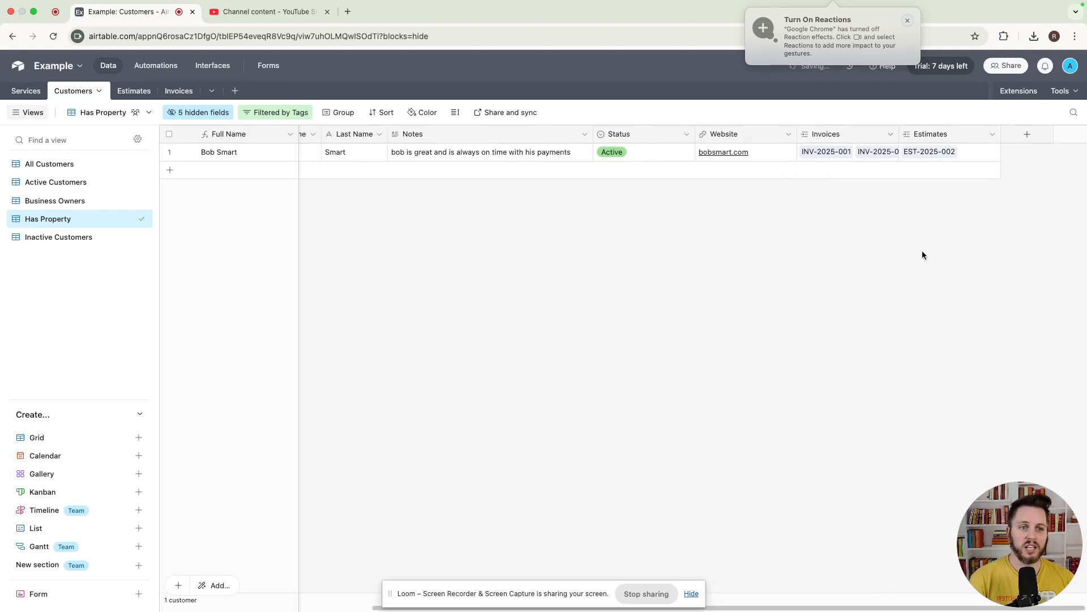
Check which fields are hidden in the Has Property view and look over its remaining columns
click(191, 112)
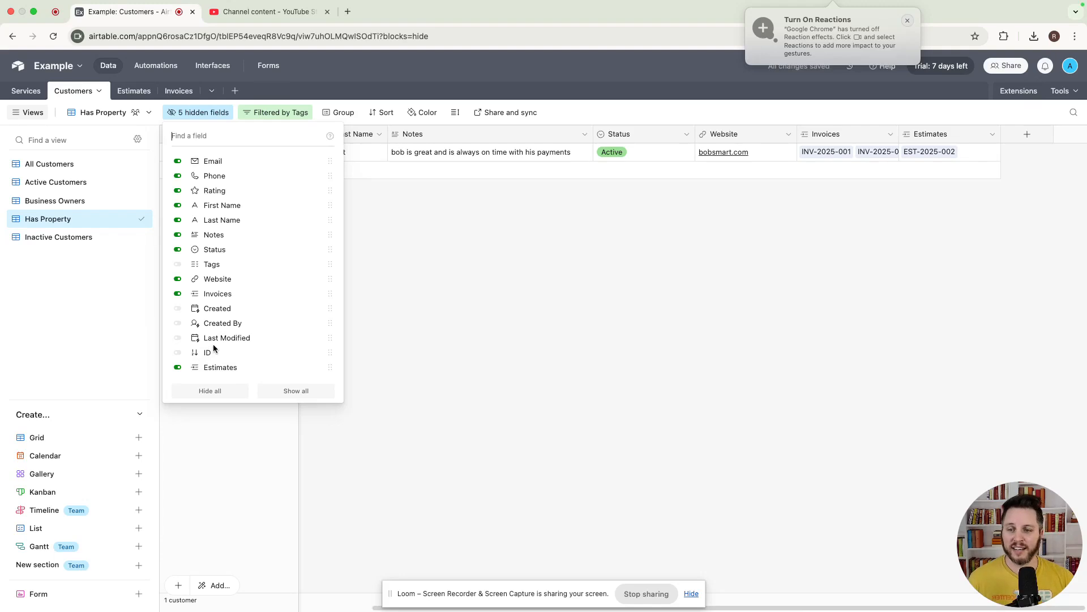
click(371, 287)
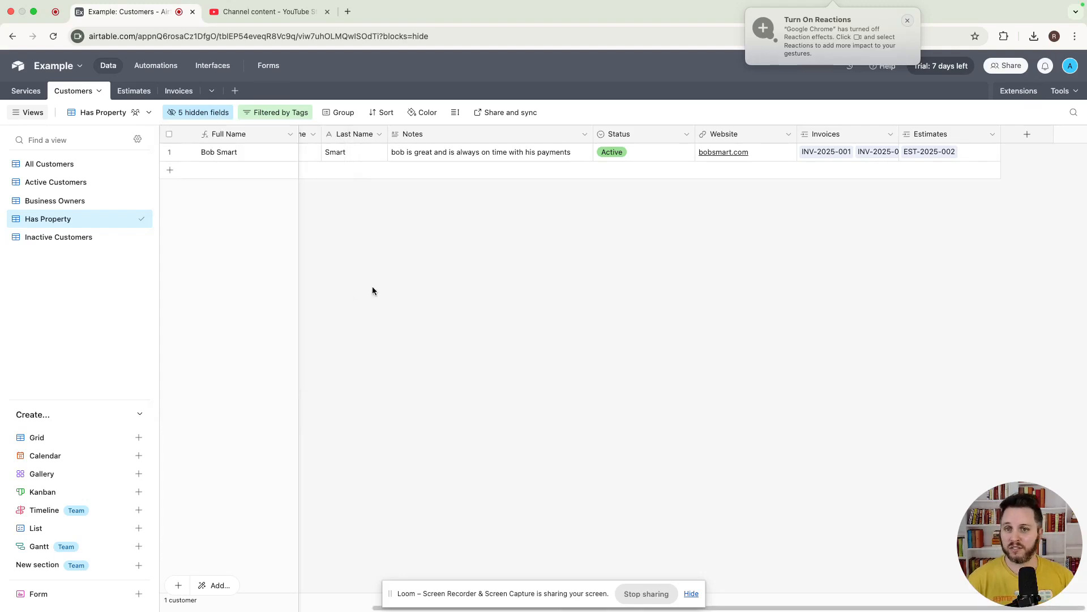
scroll(337, 150, left, 10)
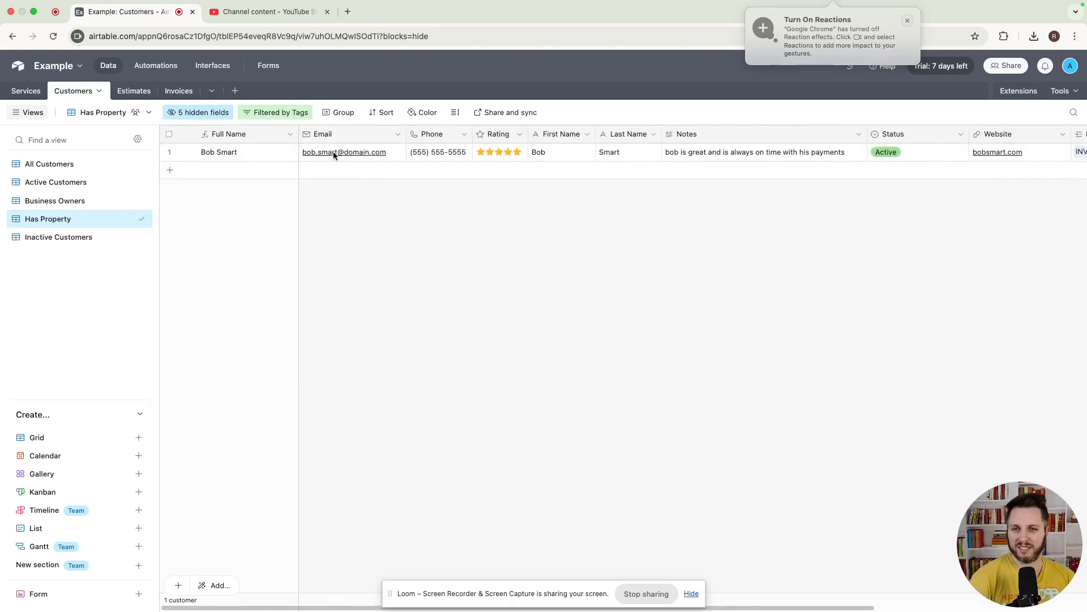
Open the Inactive Customers view and review its column layout
click(55, 237)
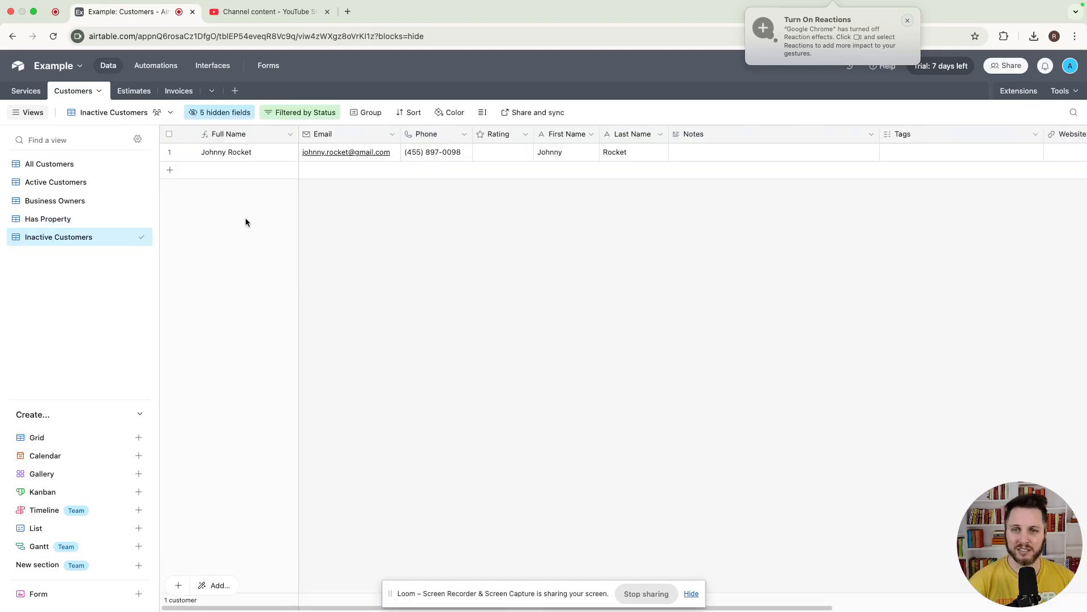
scroll(485, 211, right, 10)
scroll(477, 152, left, 10)
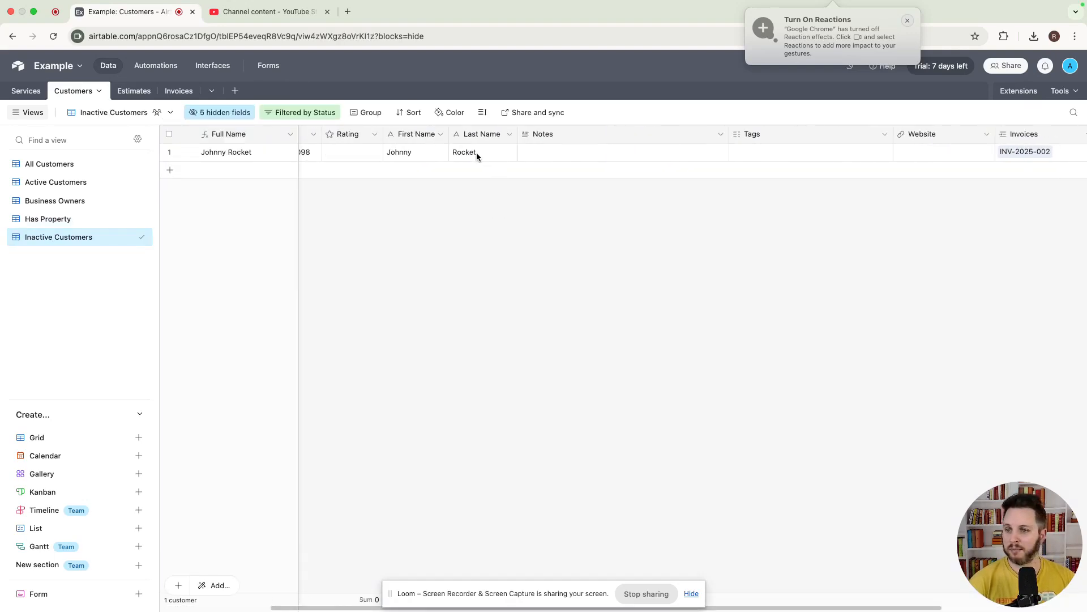
Starting from the Active Customers view, begin a new list view and name it Customer List
click(140, 414)
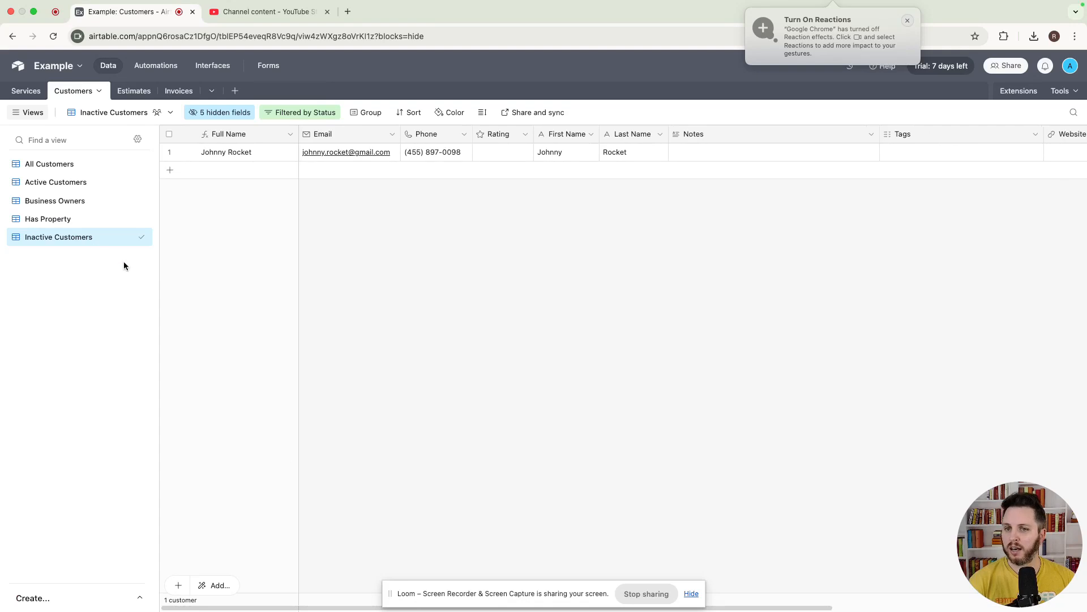
click(56, 182)
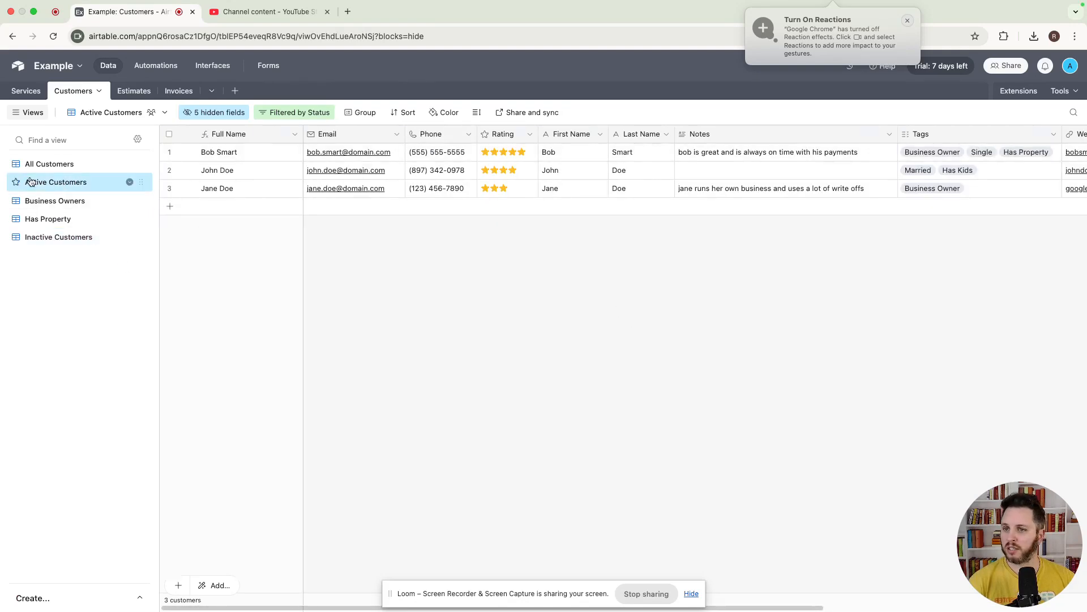
click(140, 602)
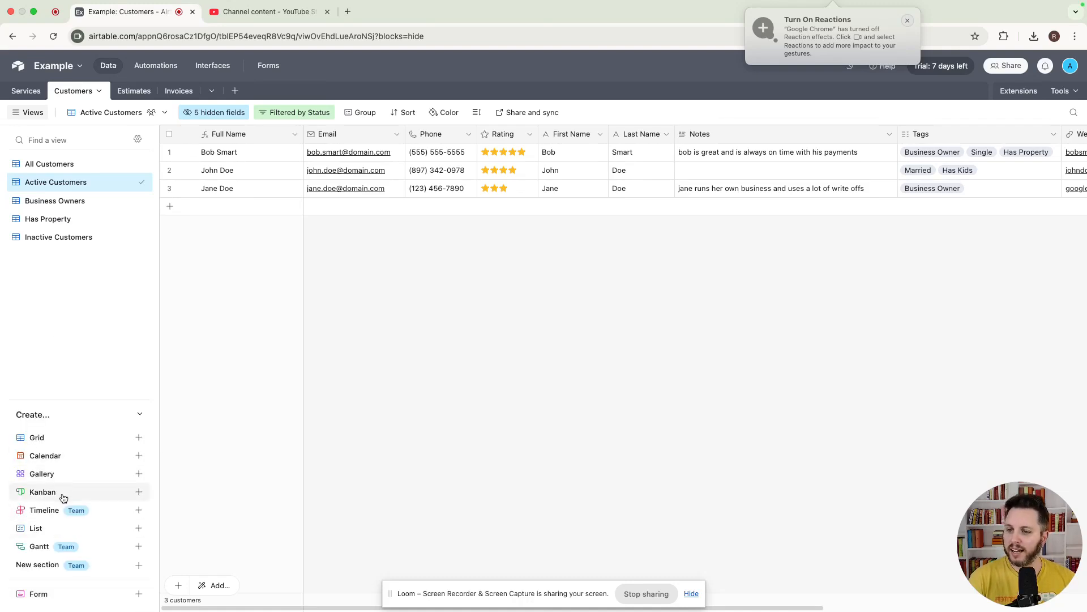
click(56, 529)
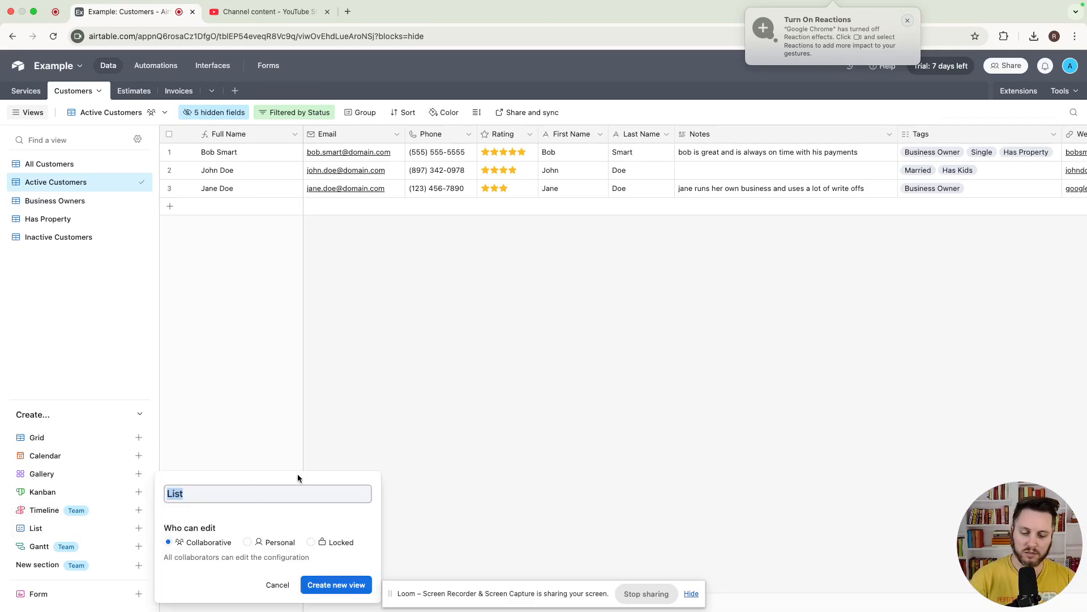
text(All Customers)
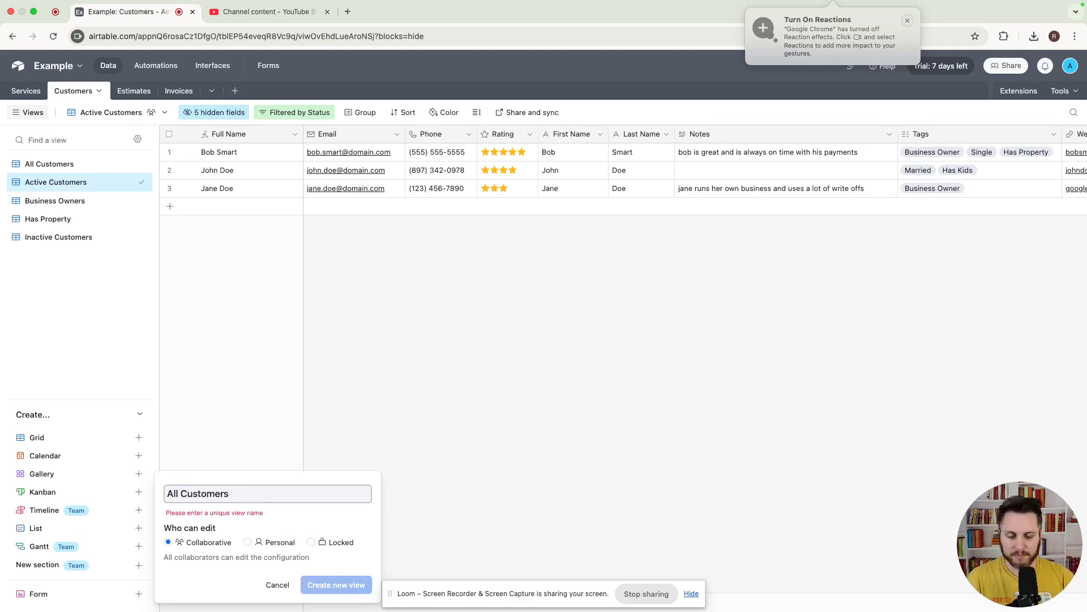
text( List)
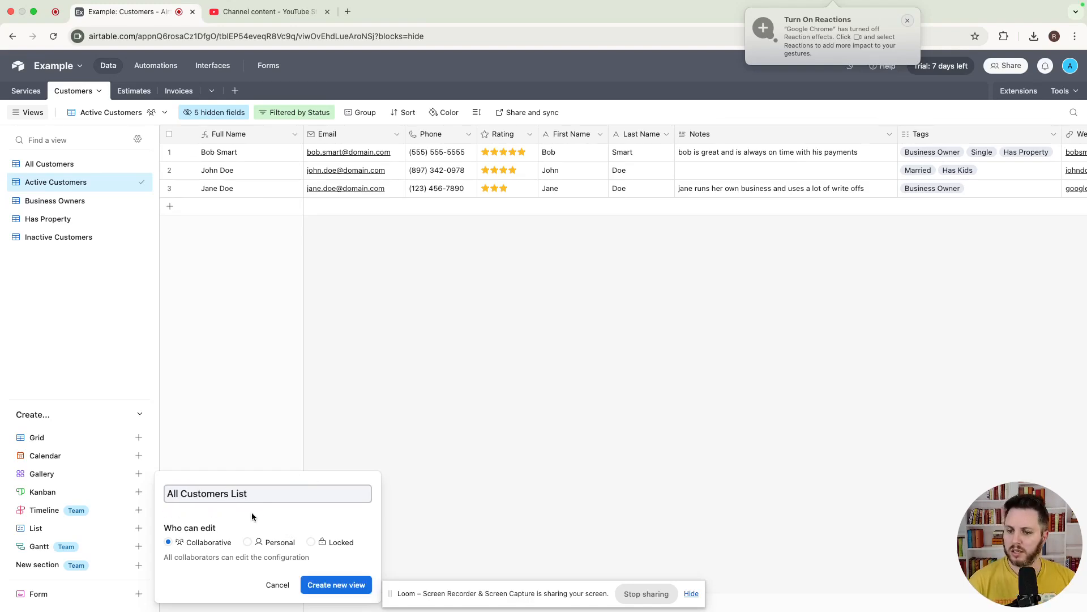
drag(250, 494, 140, 495)
text(Customer List)
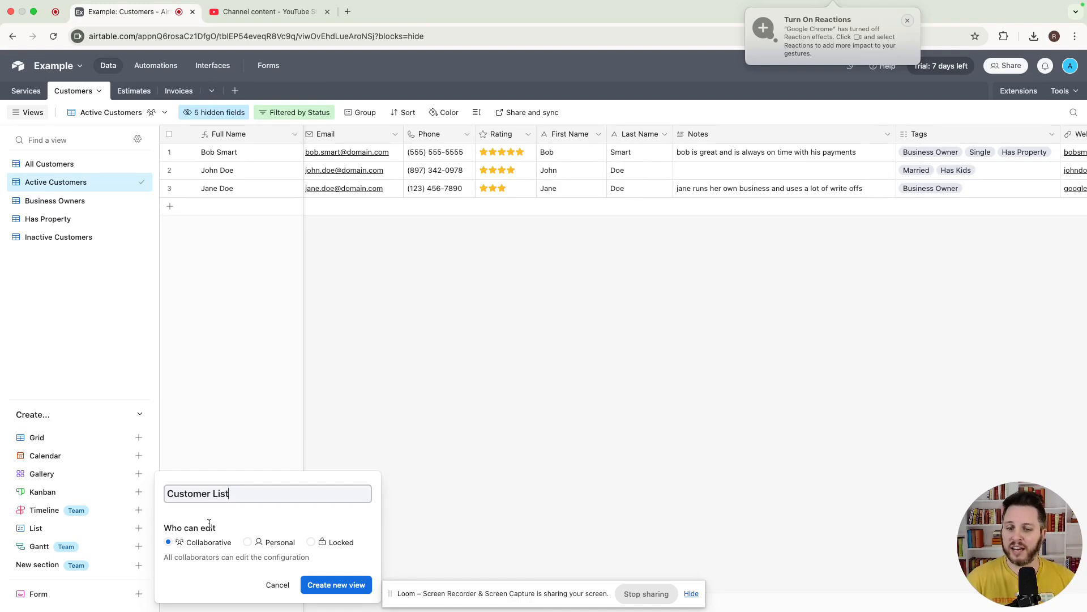
Compare the editing permission options, set the new view to Personal, and create it
click(248, 545)
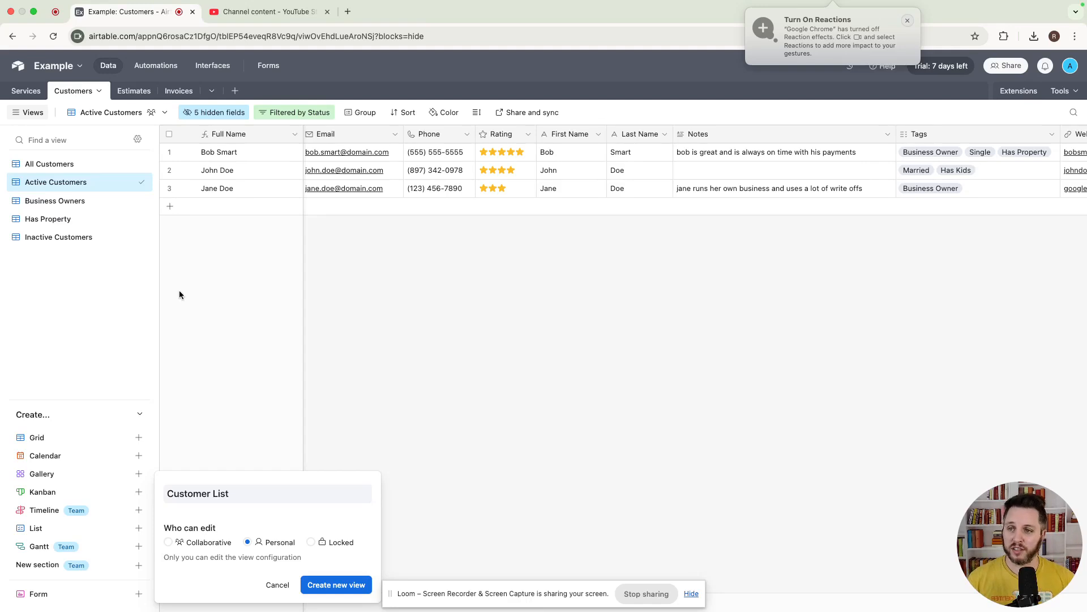
click(311, 543)
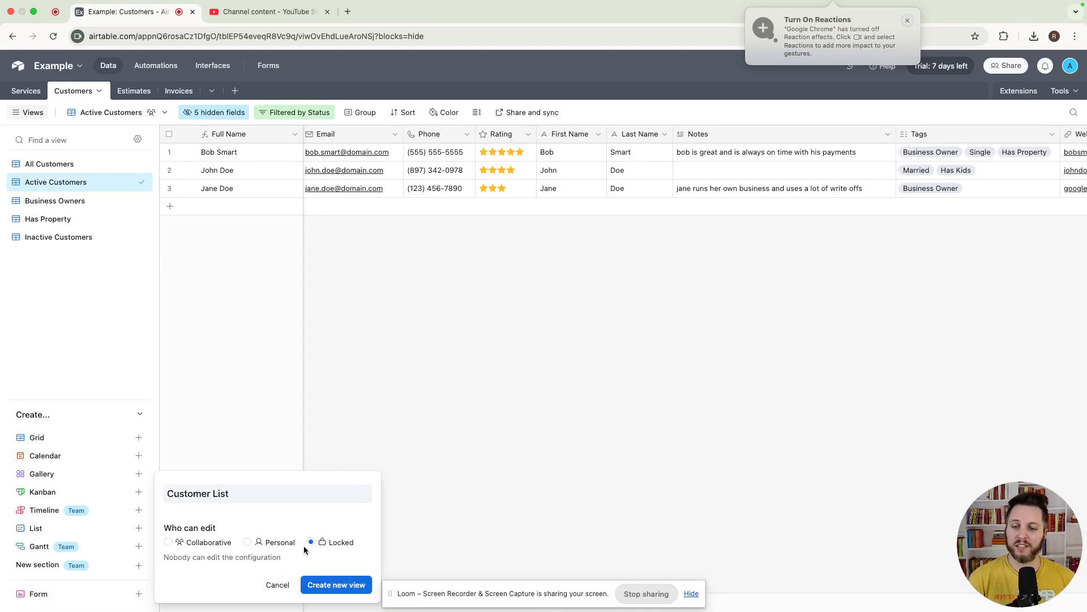
click(247, 545)
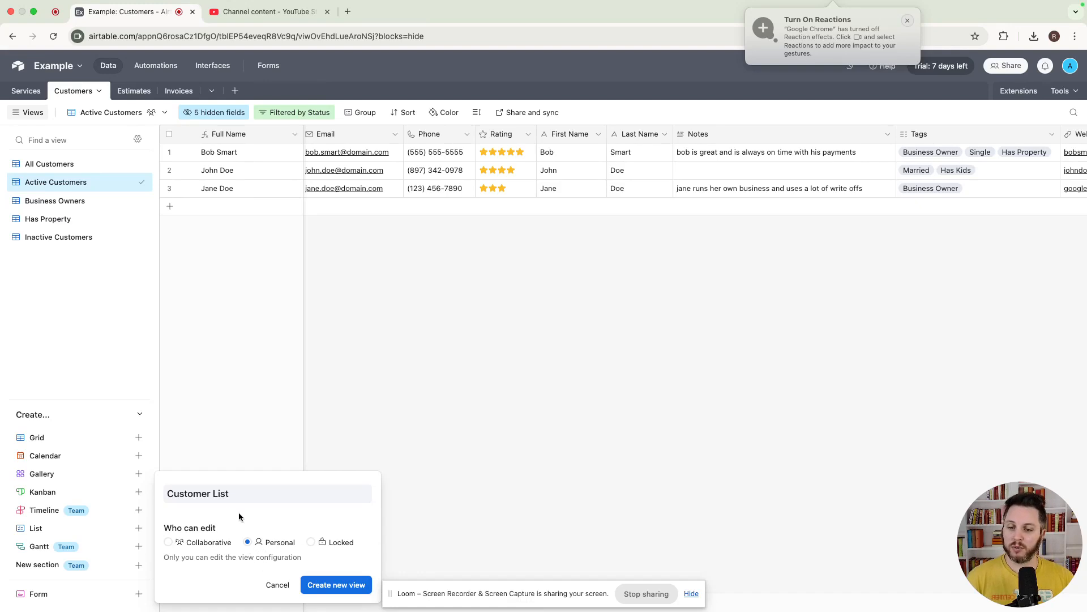
click(335, 585)
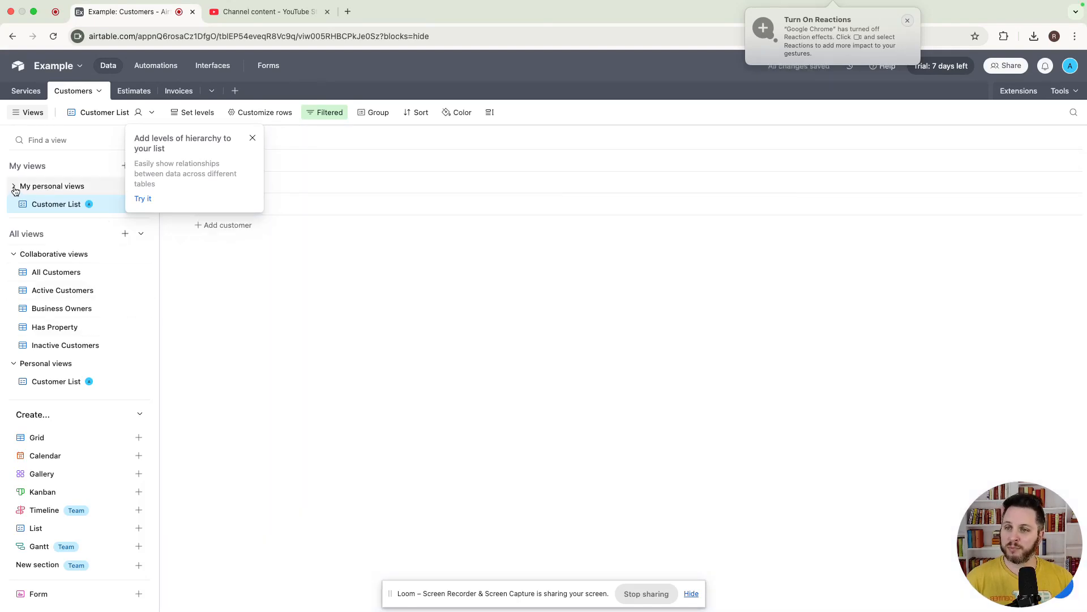
click(15, 257)
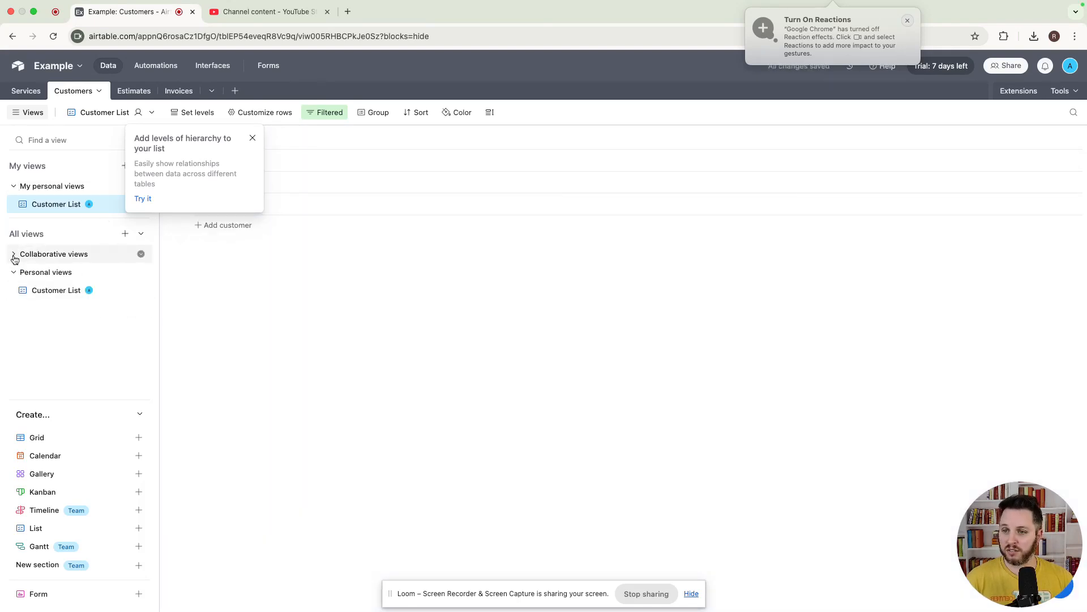
click(14, 258)
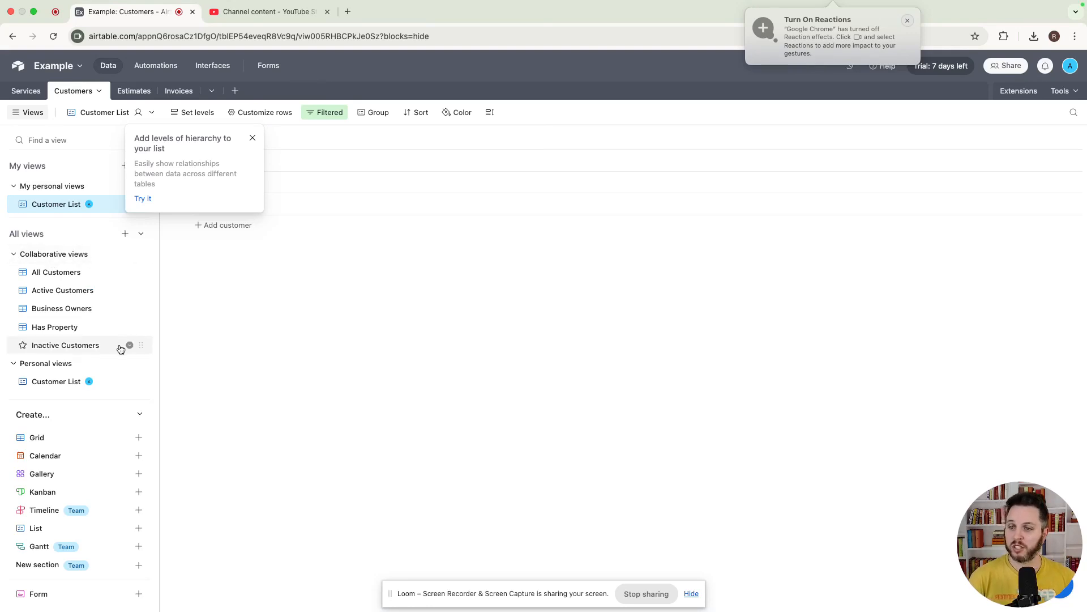
Dismiss the list hierarchy tip and show the Email, Phone and Rating fields in the Customer List rows
click(252, 140)
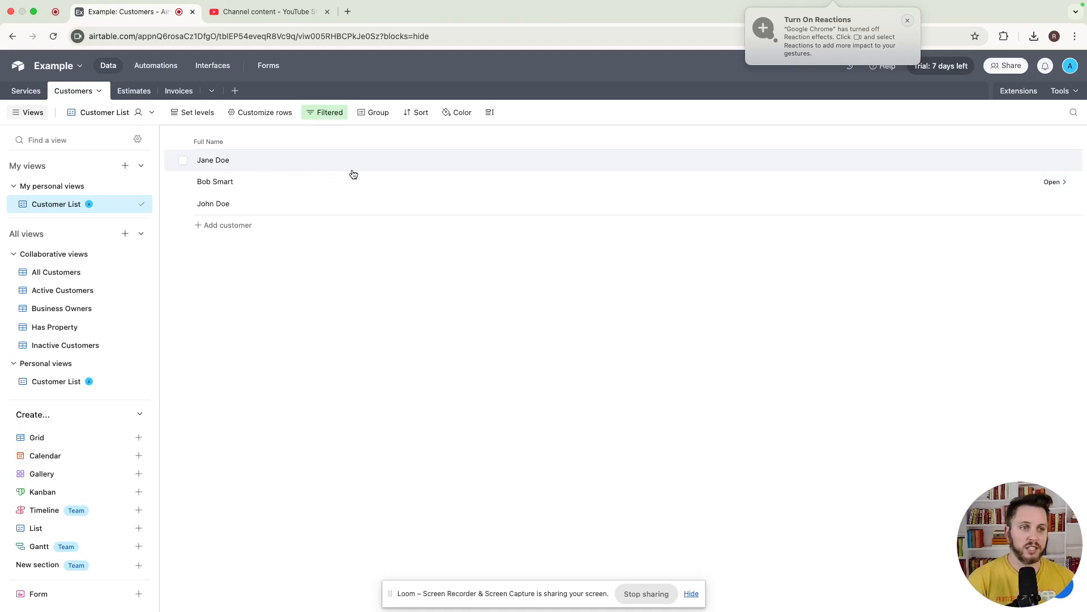
click(260, 112)
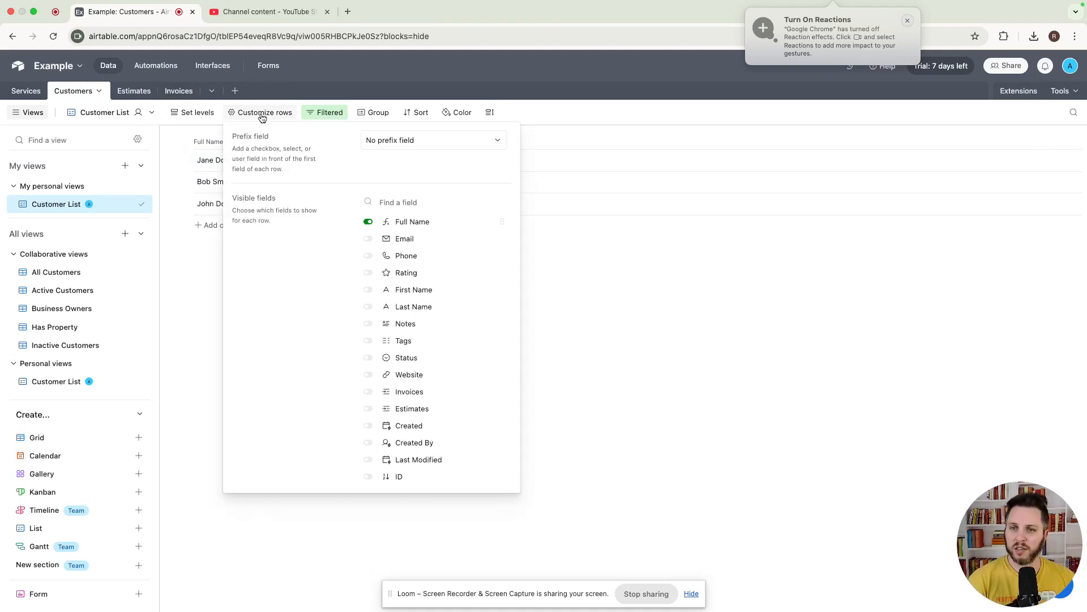
click(368, 239)
click(368, 256)
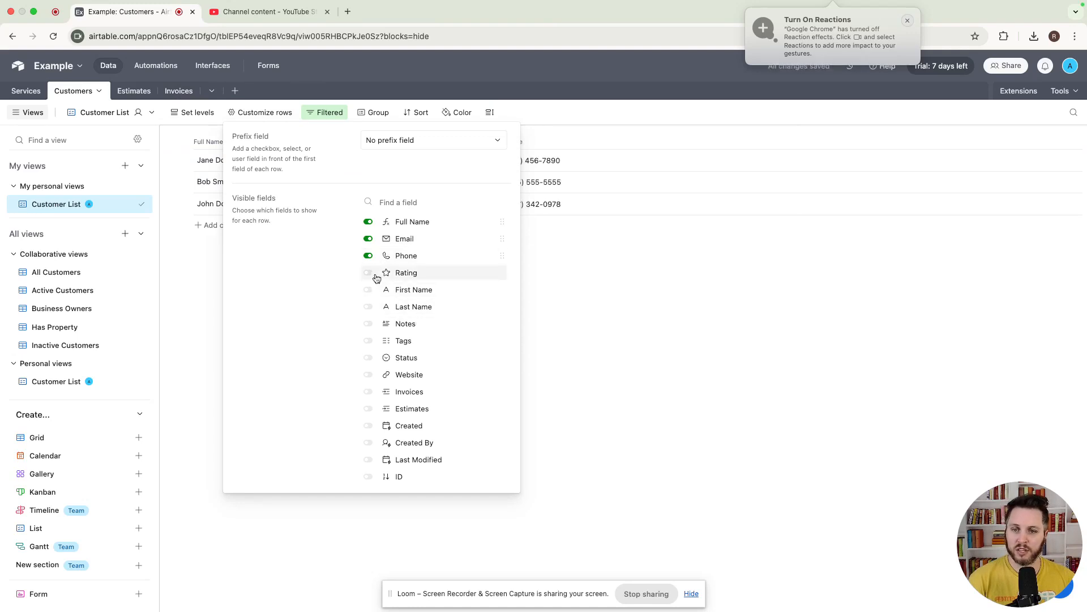
click(368, 273)
click(776, 382)
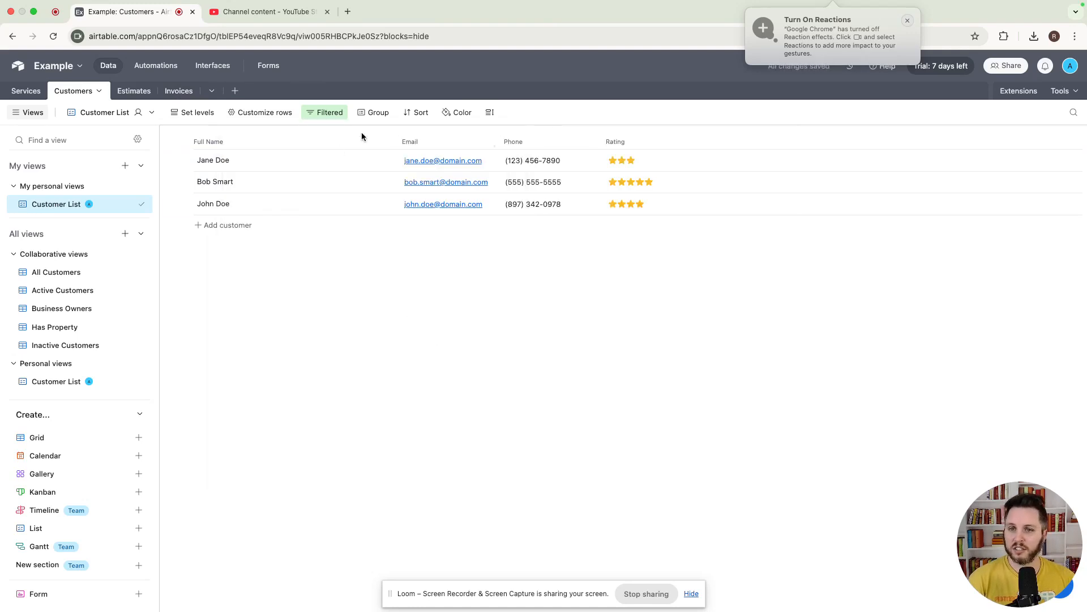
In the Customer List view, narrow the Full Name, Phone and Rating columns and widen Email slightly to fit their contents
drag(392, 142, 316, 141)
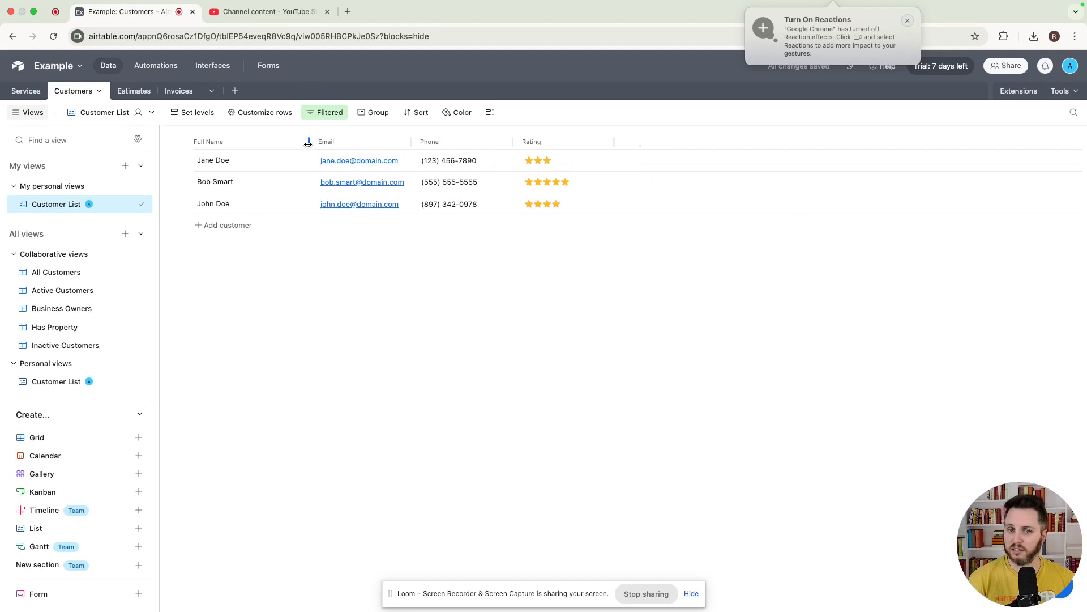
drag(418, 144, 429, 141)
drag(531, 142, 505, 142)
drag(606, 141, 565, 143)
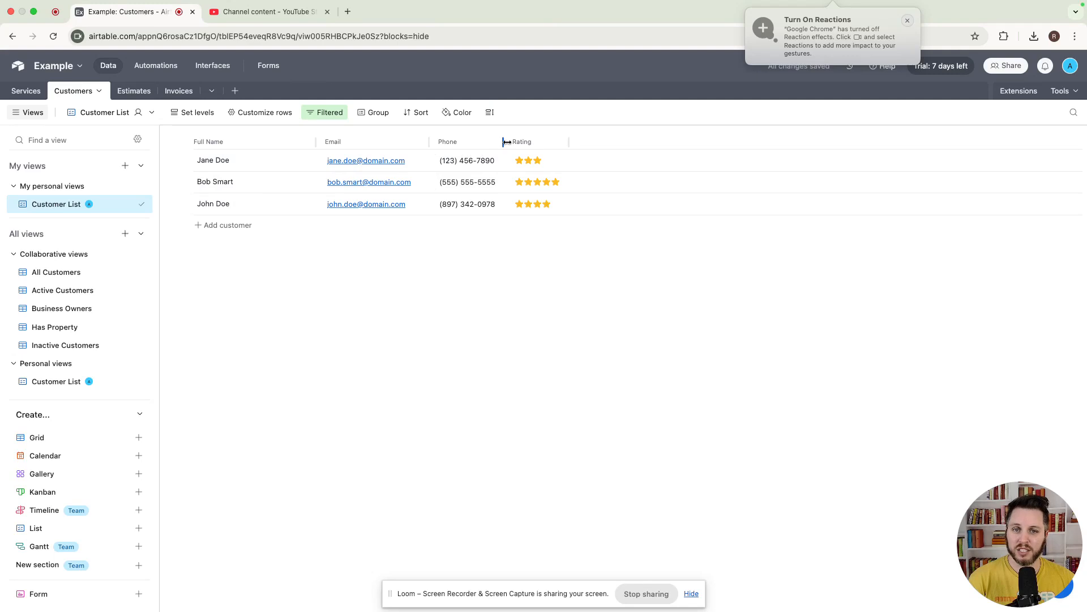
drag(506, 142, 508, 142)
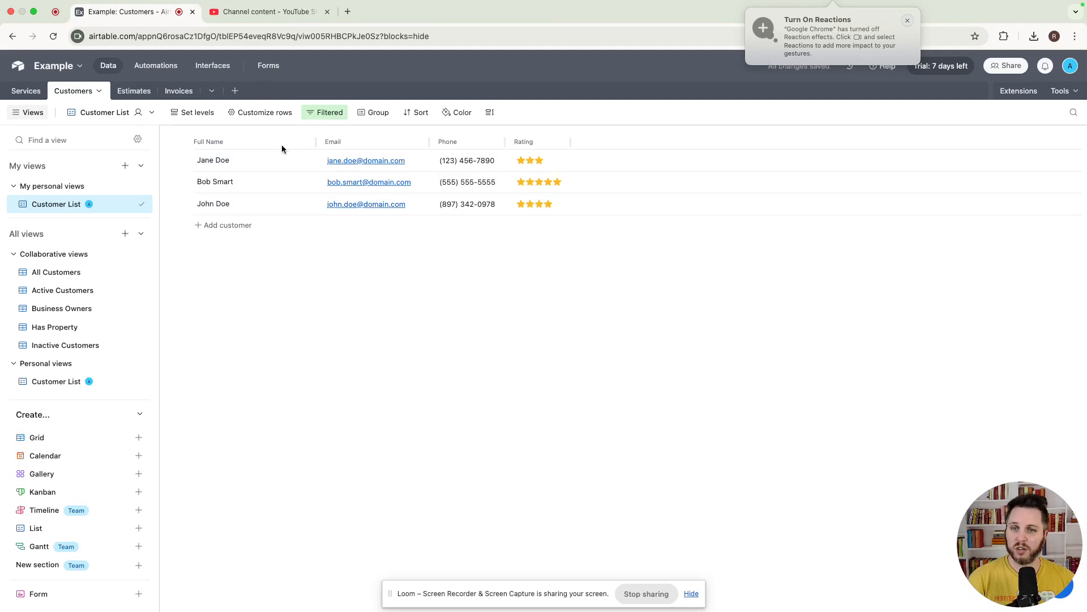
Open the first customer's record from the list, hide its comments pane, and return to the Customer List
click(294, 160)
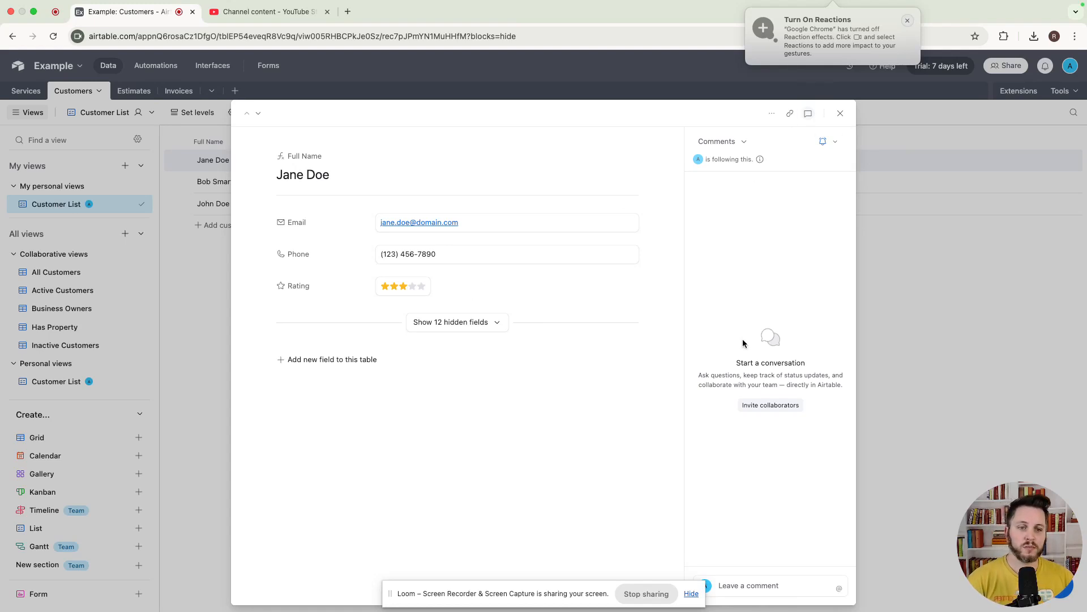
click(808, 114)
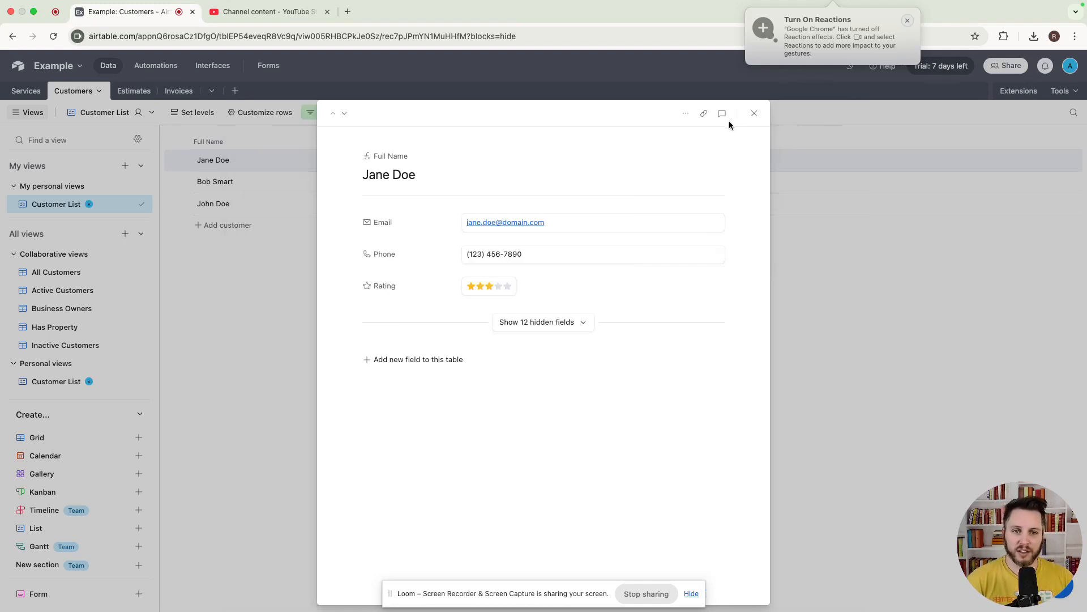
click(753, 113)
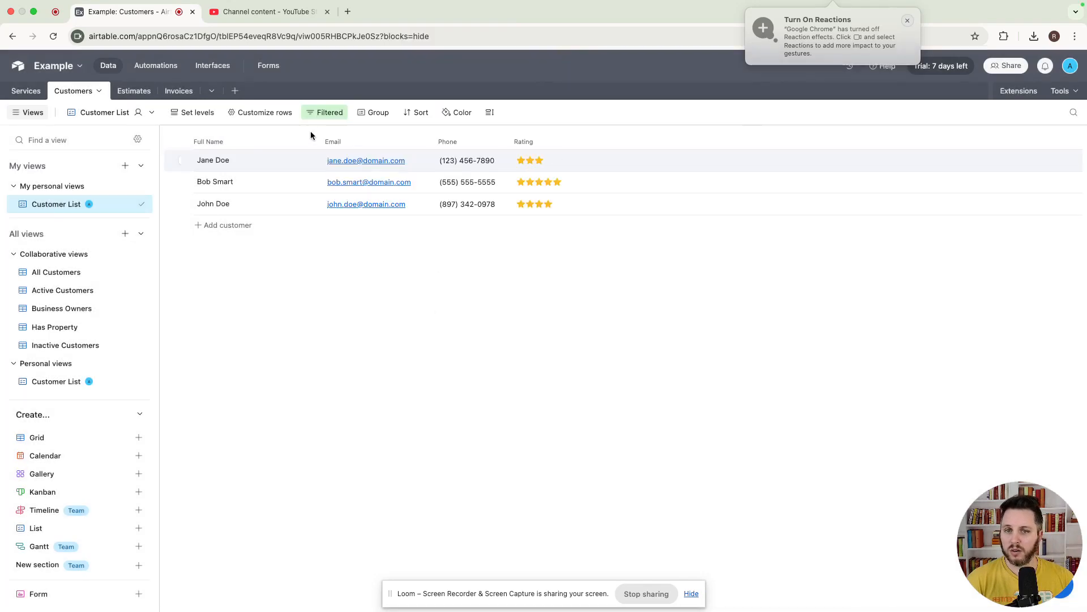
click(620, 166)
click(753, 114)
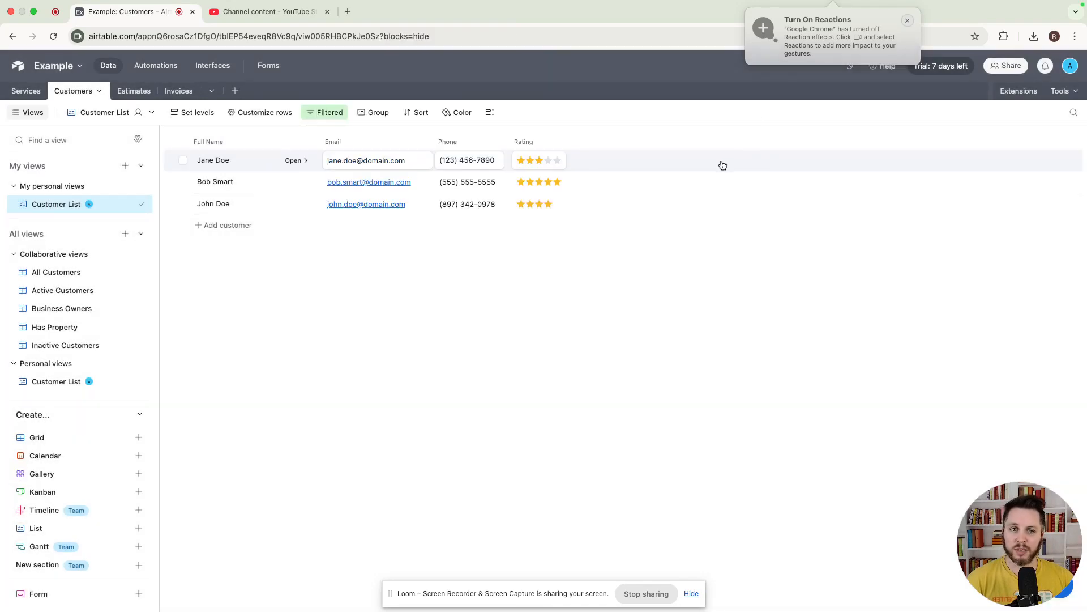
Open the first and second customers' records from the Customer List in turn, closing each to return to the list
click(723, 165)
click(770, 109)
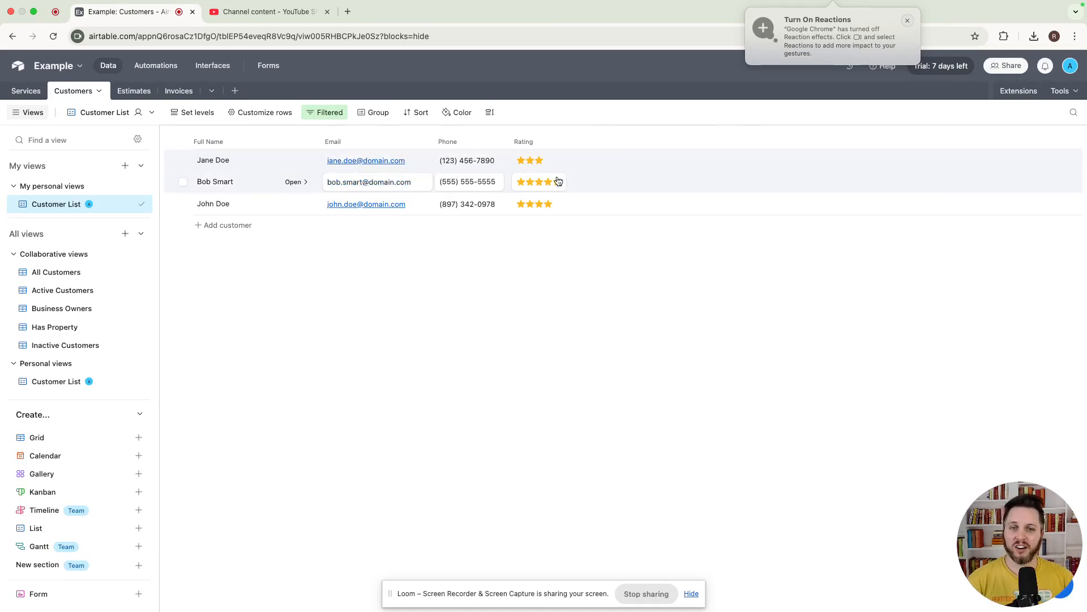
click(652, 183)
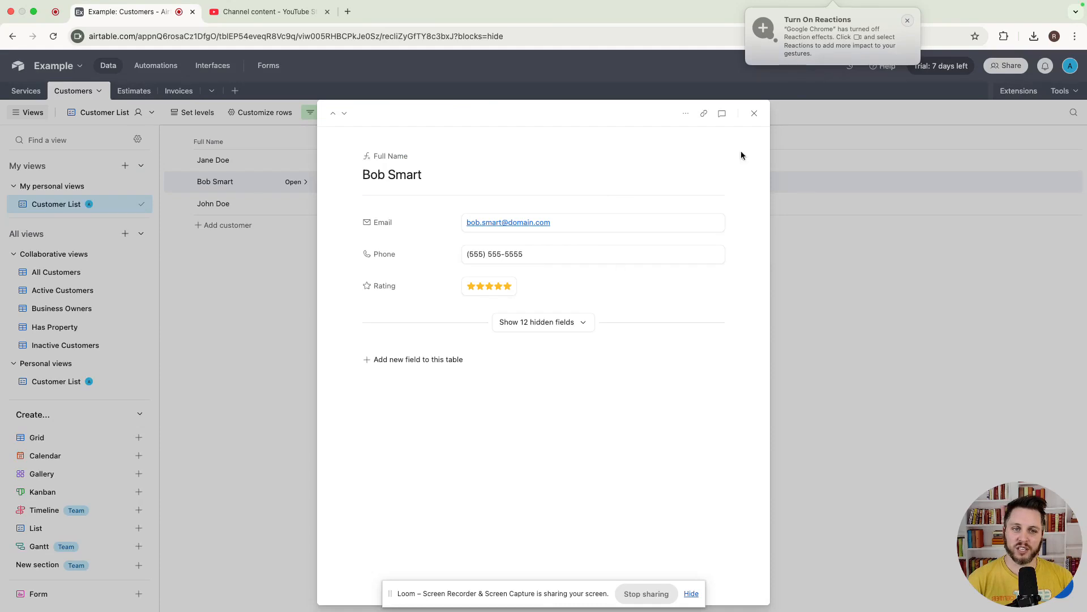
click(754, 113)
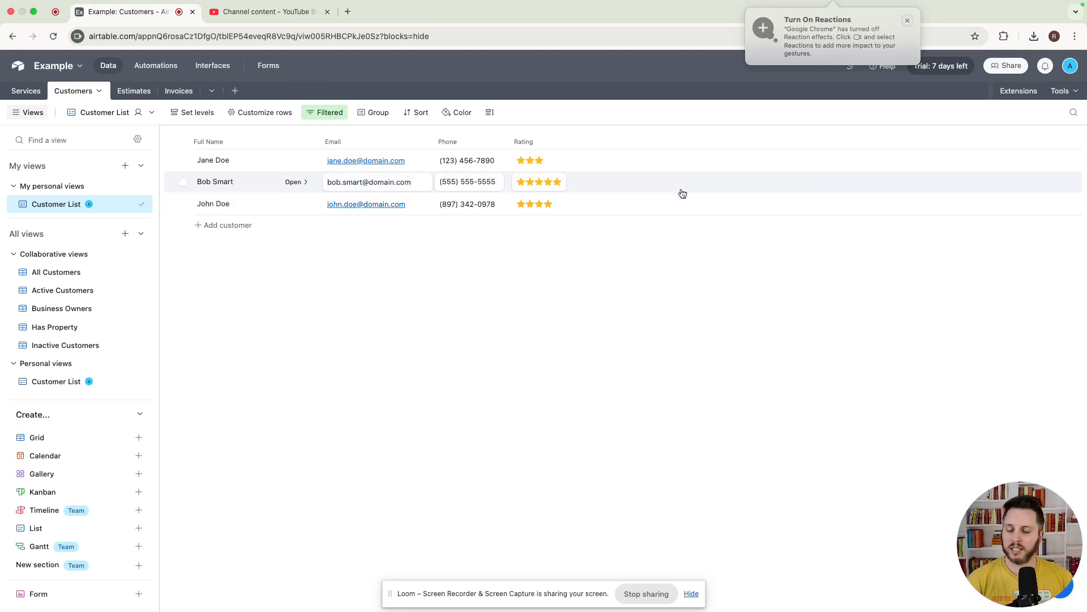
Remove the Status filter from the Customer List view and give the unrated customer in the last row two stars
click(313, 115)
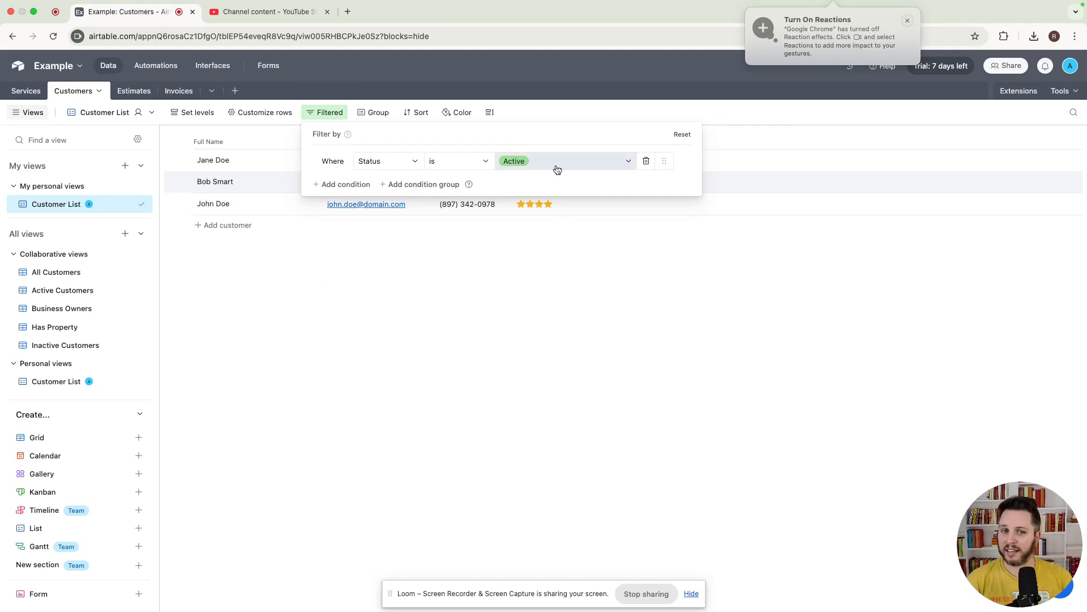
click(646, 162)
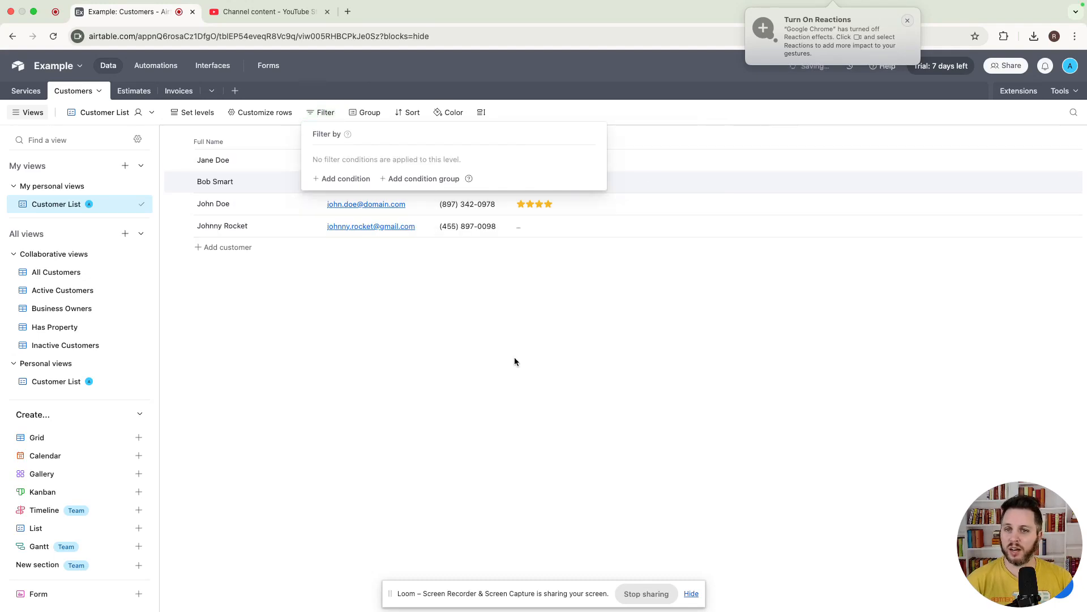
click(514, 356)
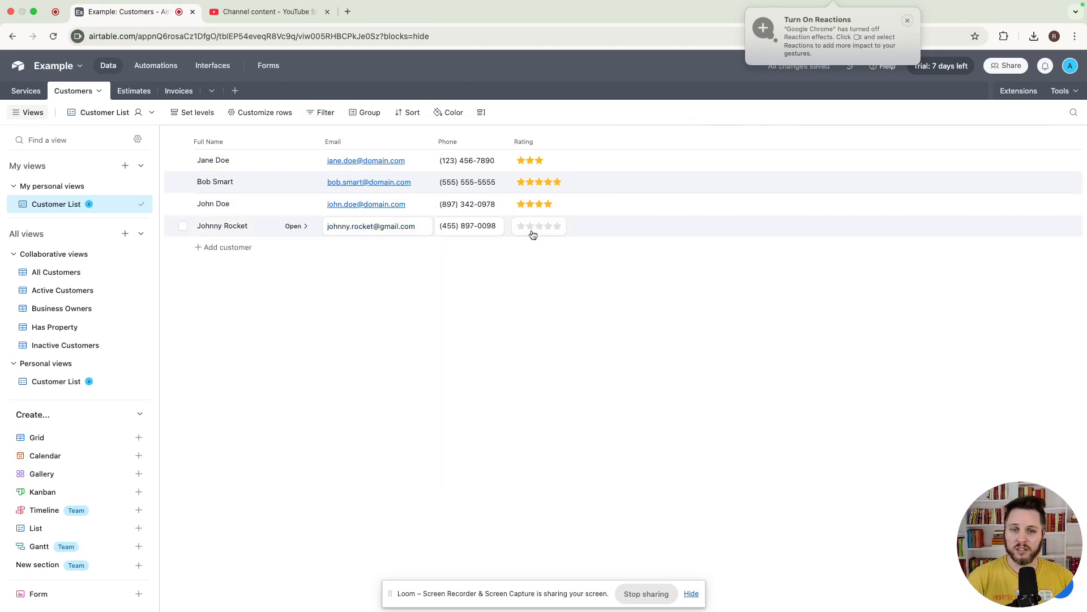
click(530, 226)
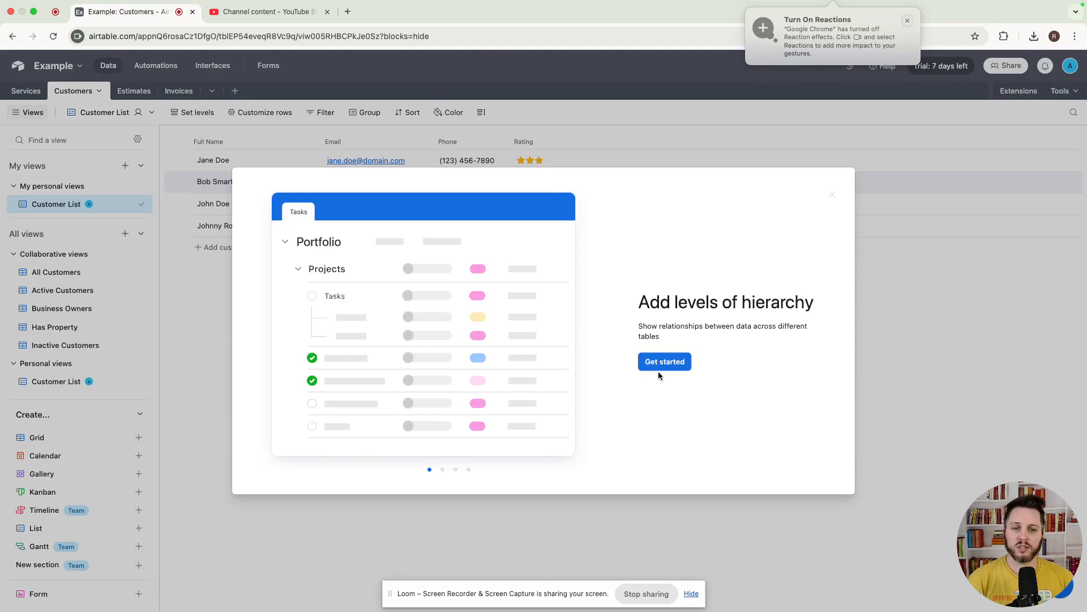
Start the hierarchy level setup and browse the terms available for naming each Customers record, keeping Customer
click(662, 365)
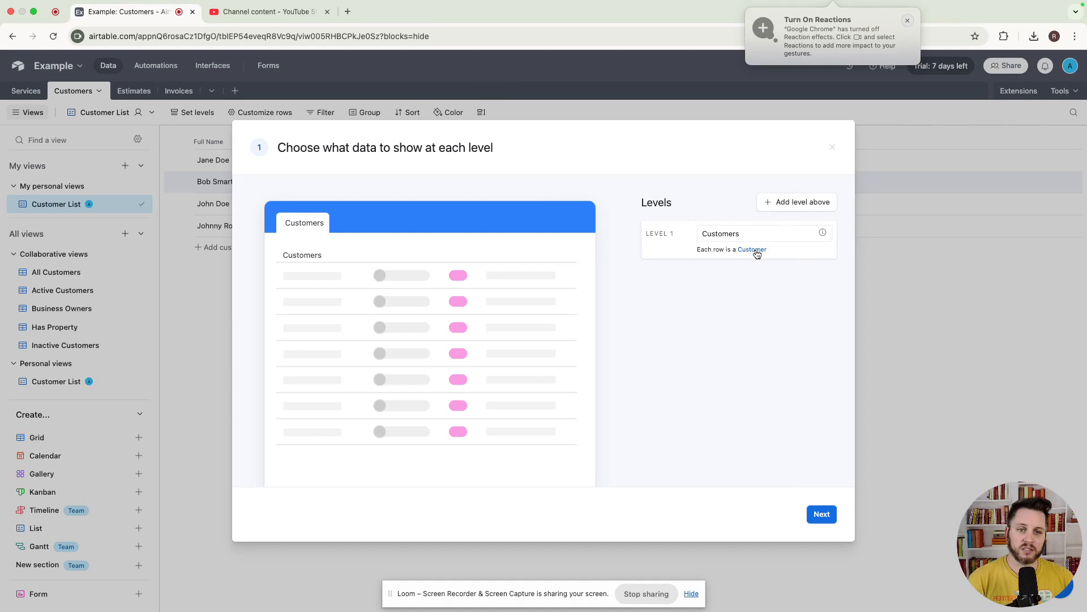
click(739, 252)
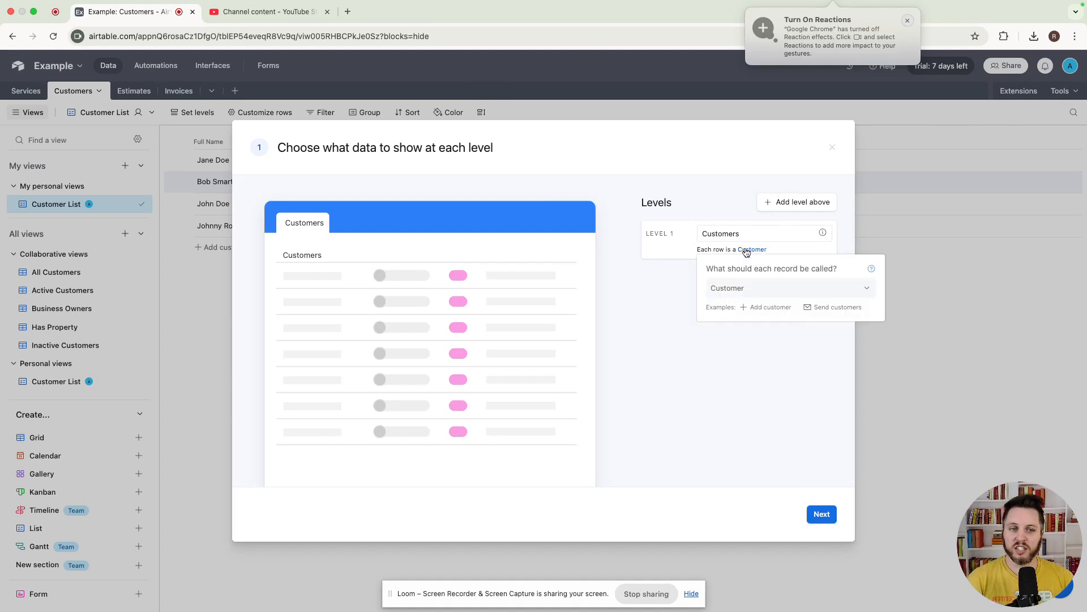
click(796, 287)
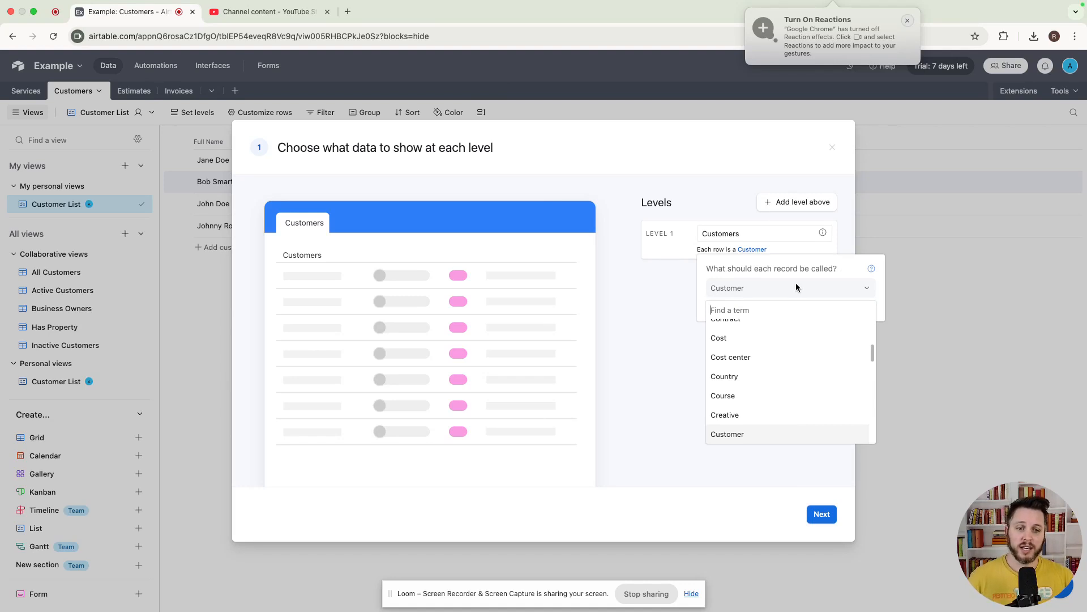
scroll(795, 415, down, 5)
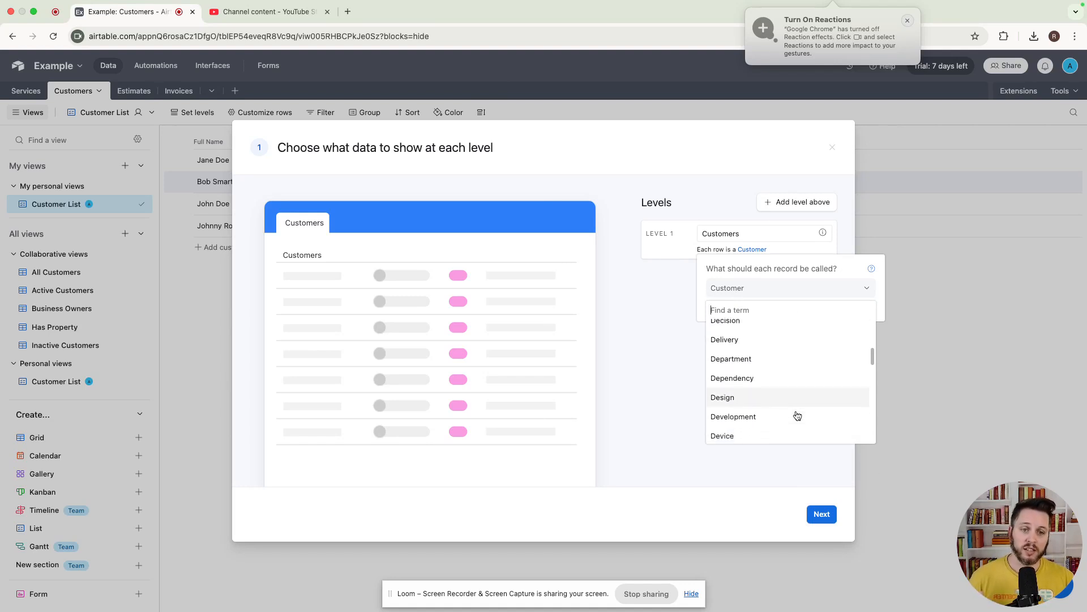
scroll(798, 417, down, 5)
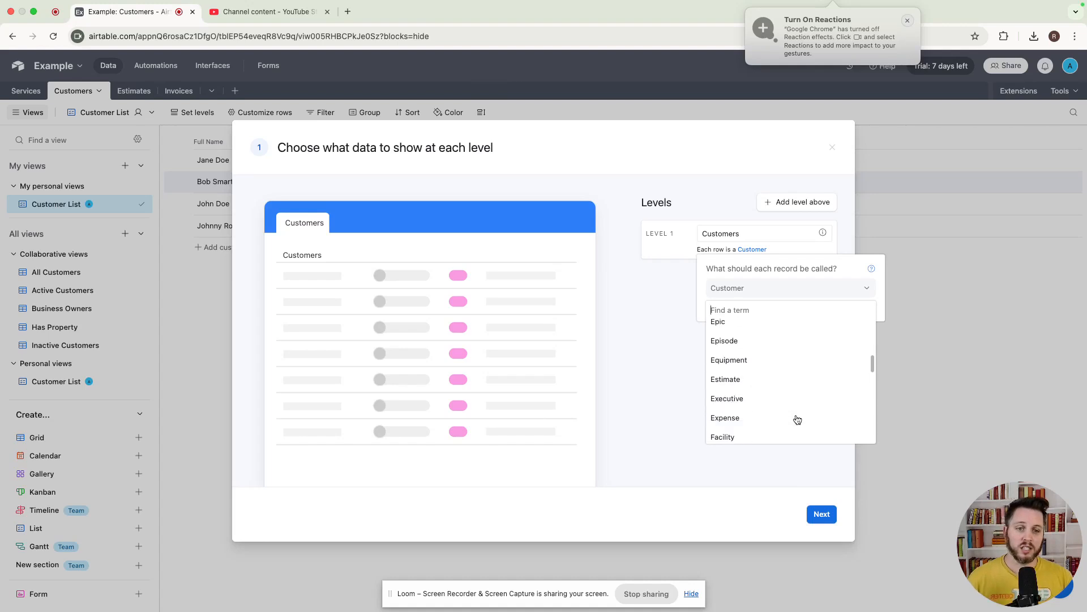
scroll(797, 418, down, 2)
scroll(796, 417, up, 15)
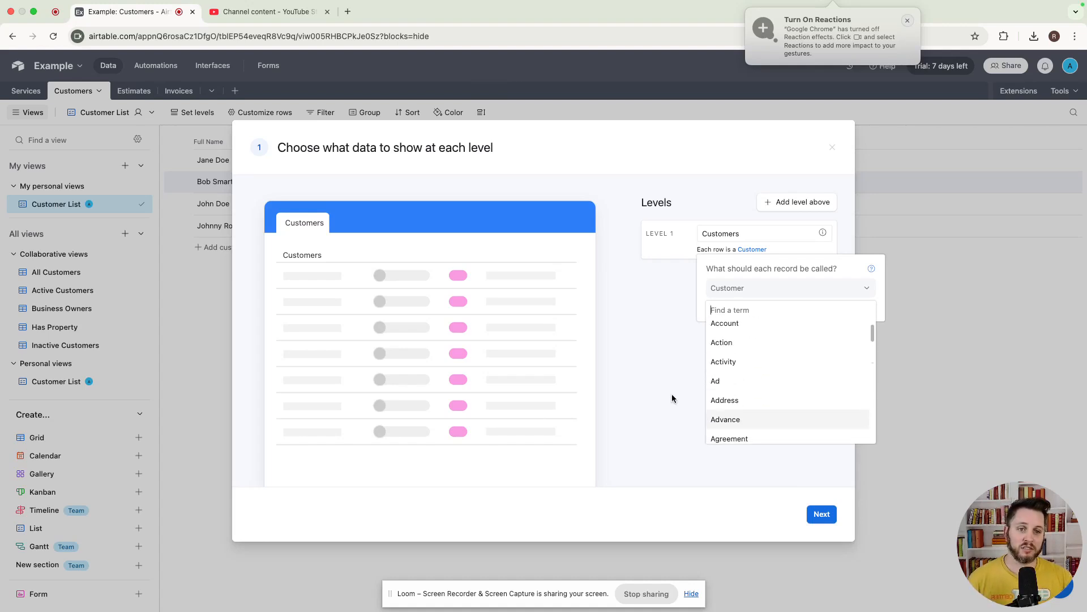
scroll(804, 382, down, 15)
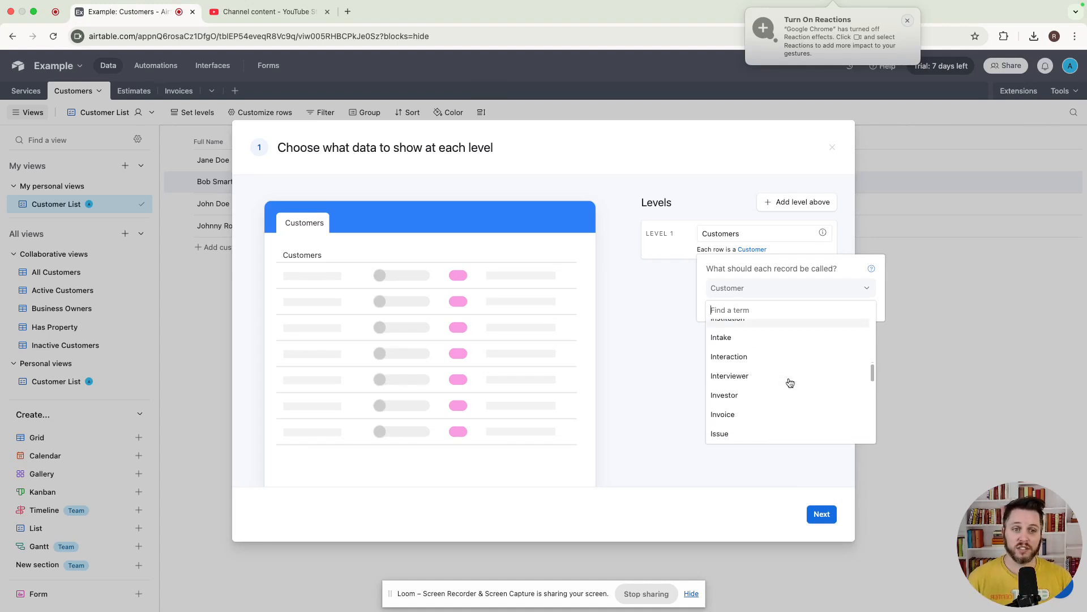
scroll(790, 383, down, 15)
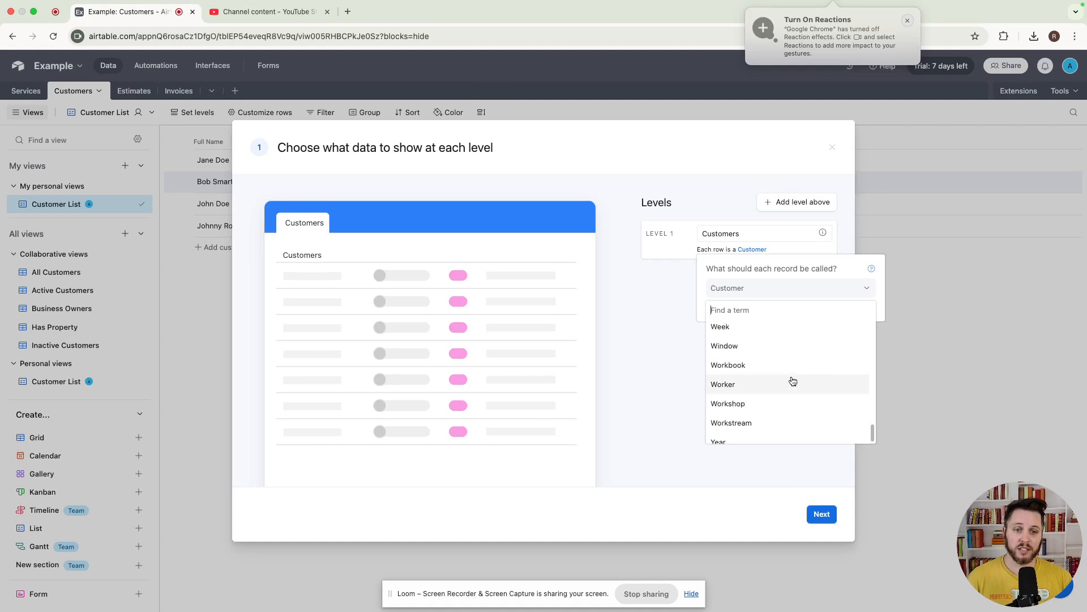
scroll(791, 377, up, 20)
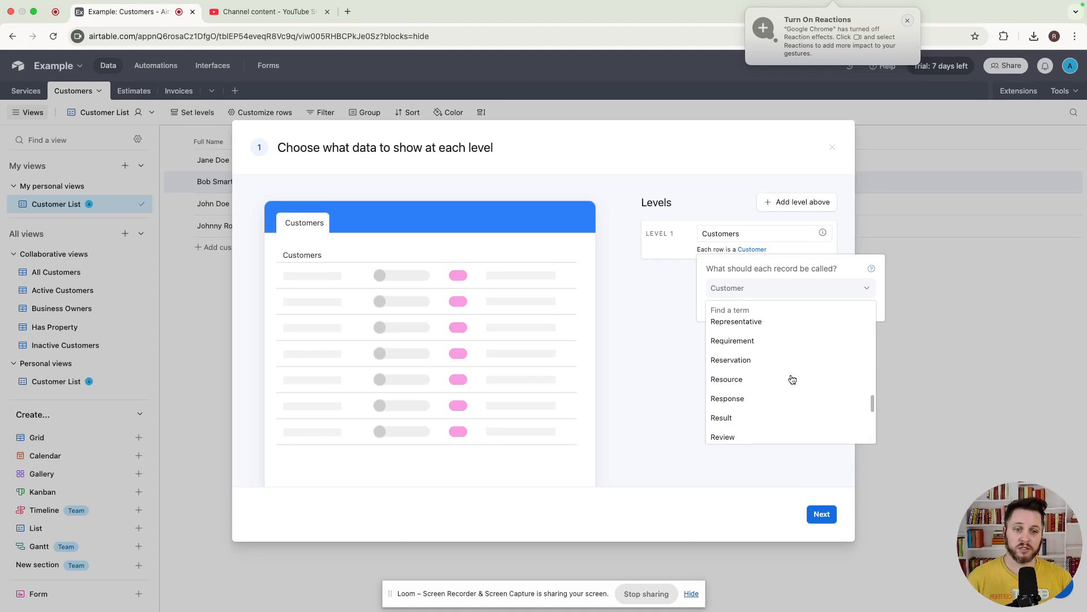
click(672, 369)
click(676, 313)
Add Invoices as Level 2 above Customers and connect the levels through the Invoices linked field
click(830, 204)
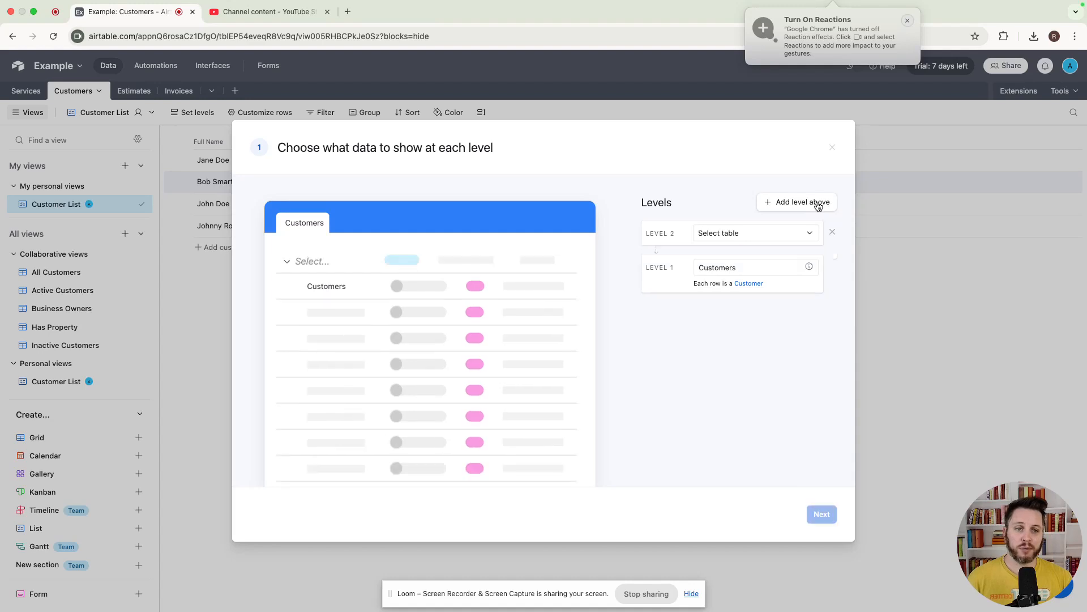
click(785, 231)
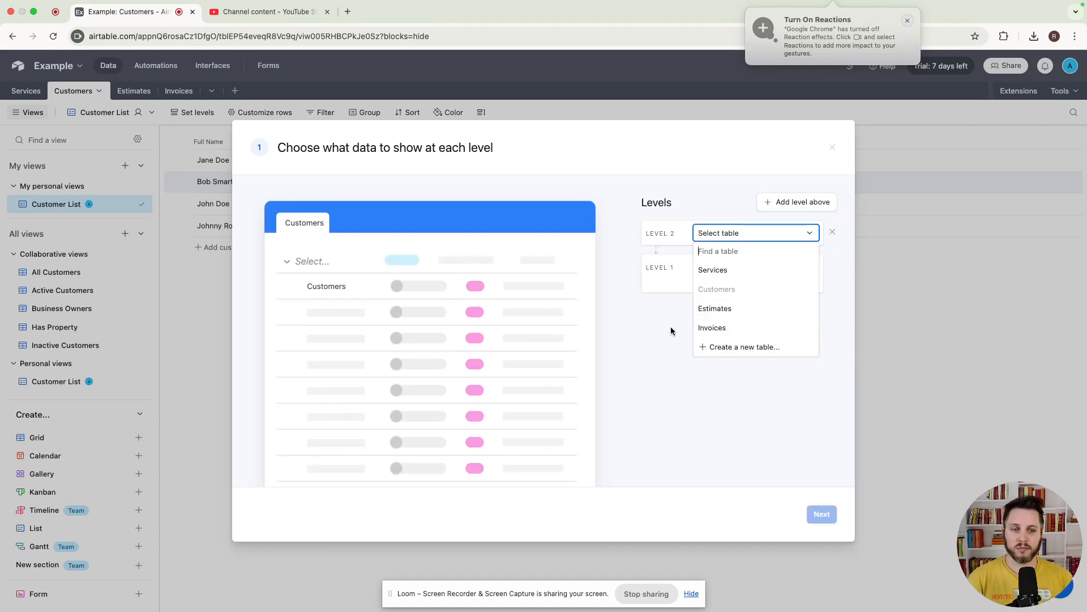
click(720, 326)
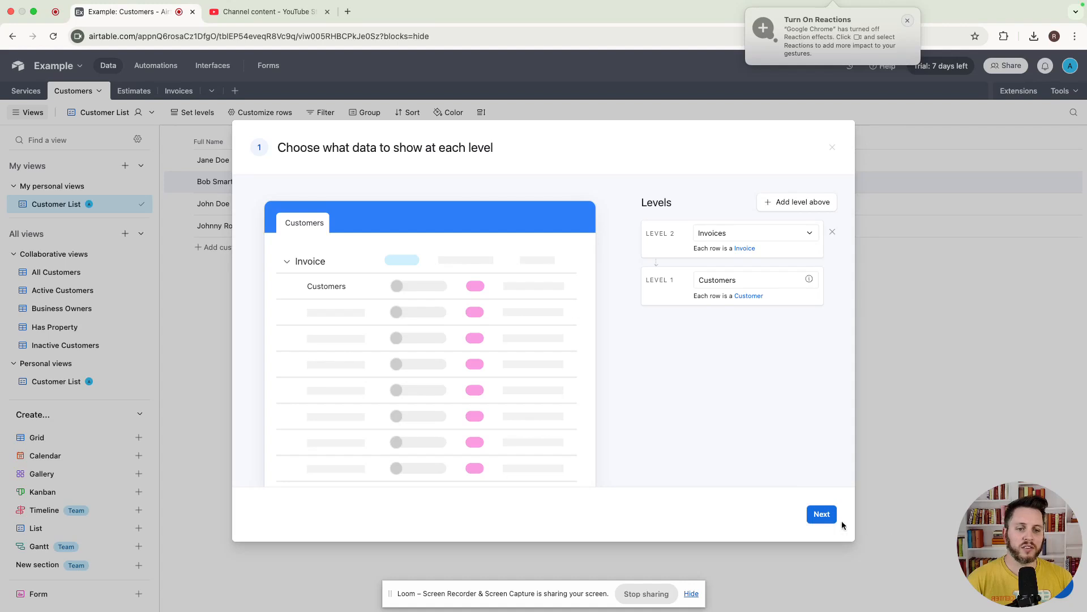
click(826, 515)
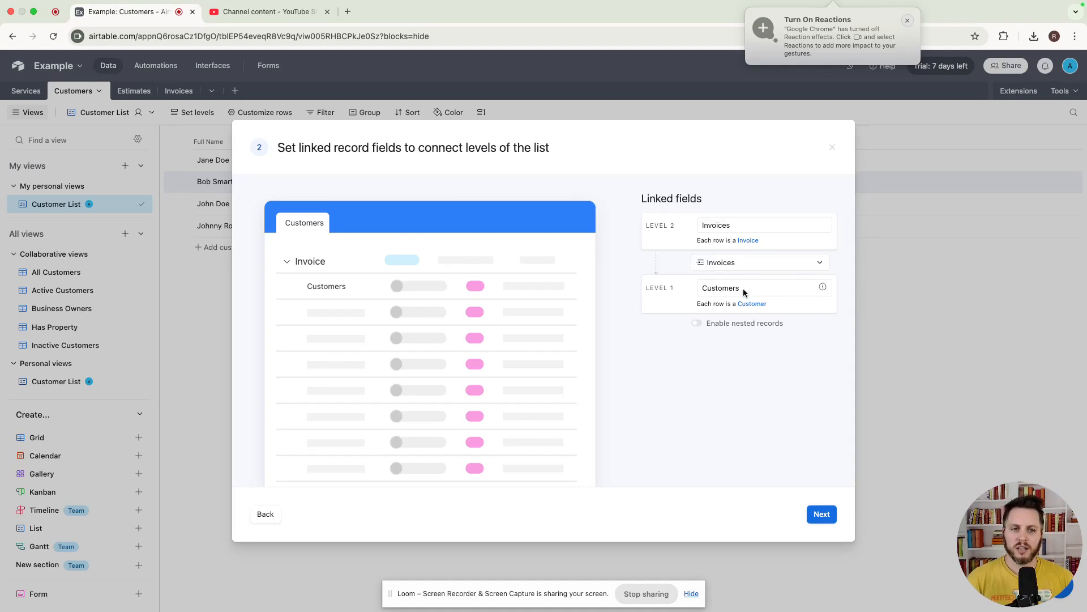
click(824, 515)
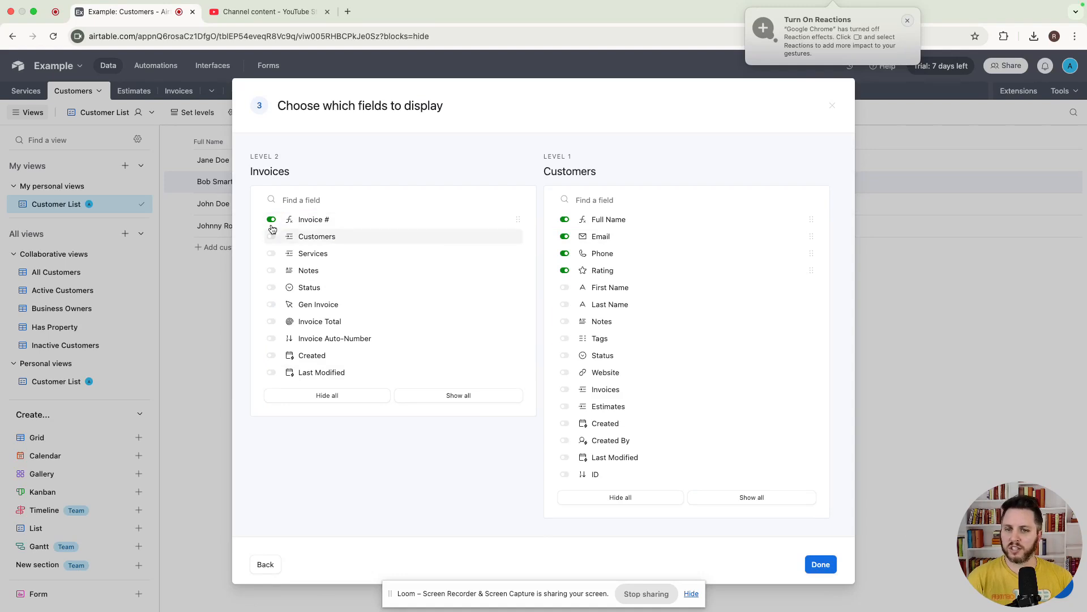
Show the Created field for the Invoices level alongside Invoice # and finish the level setup
scroll(317, 325, down, 1)
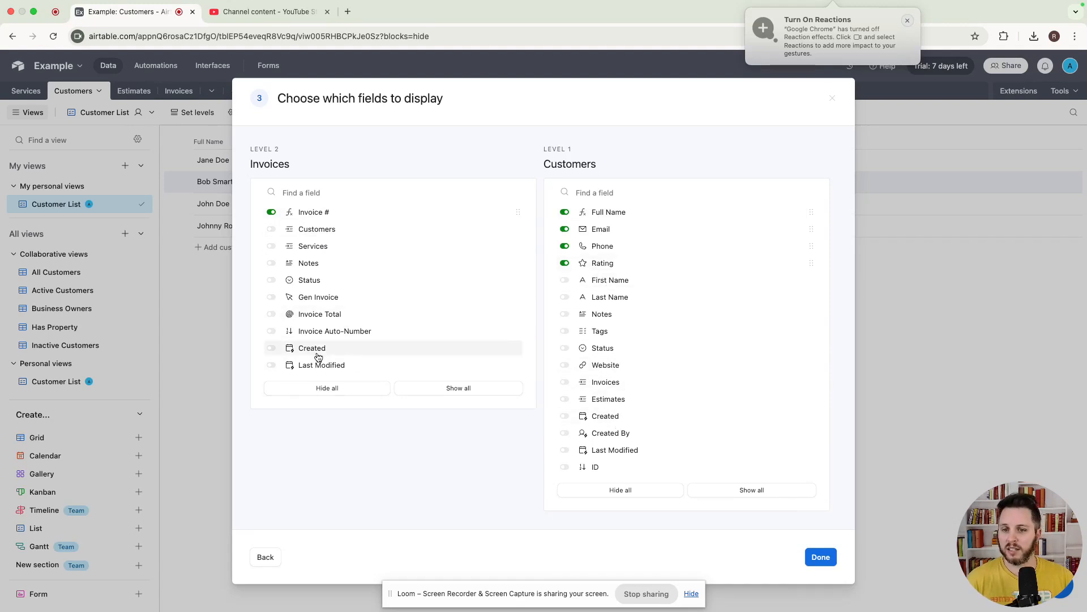
click(272, 348)
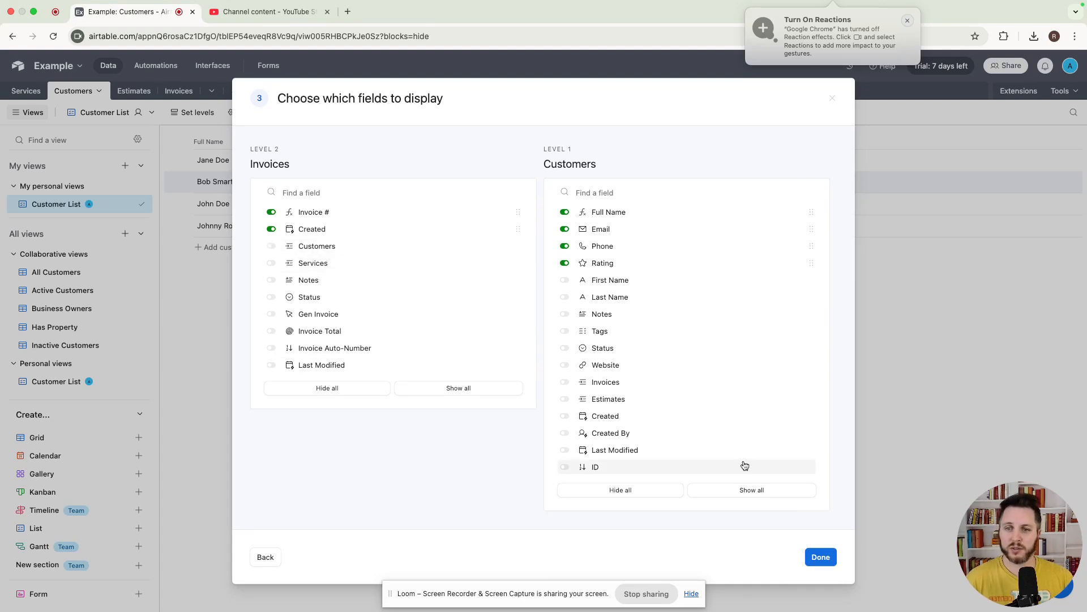
click(819, 557)
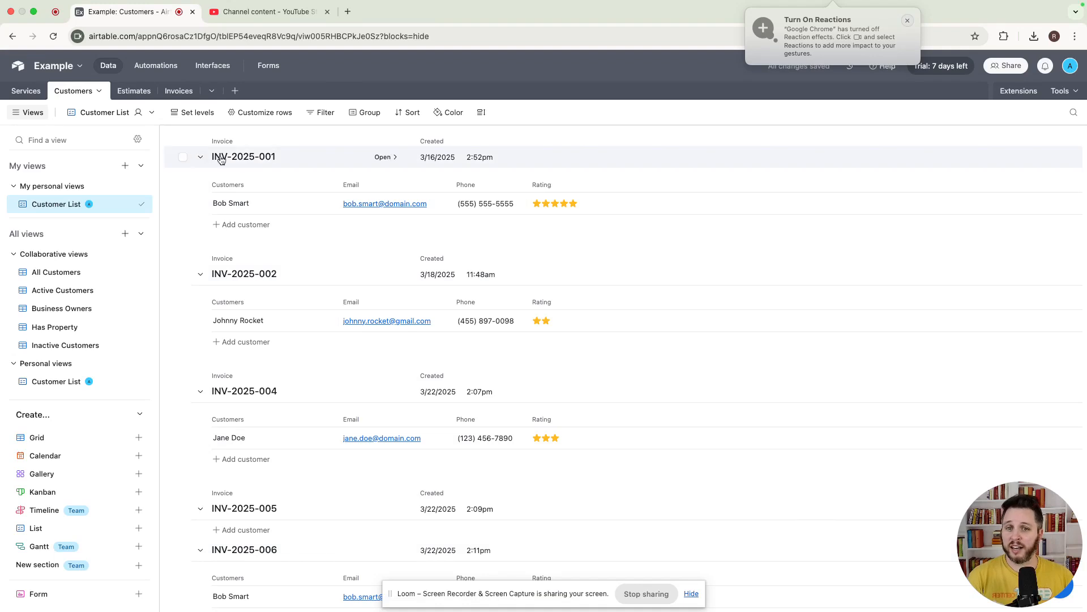
Collapse and re-expand the first invoice in the list, then check the Invoices table and return to Customers
click(200, 159)
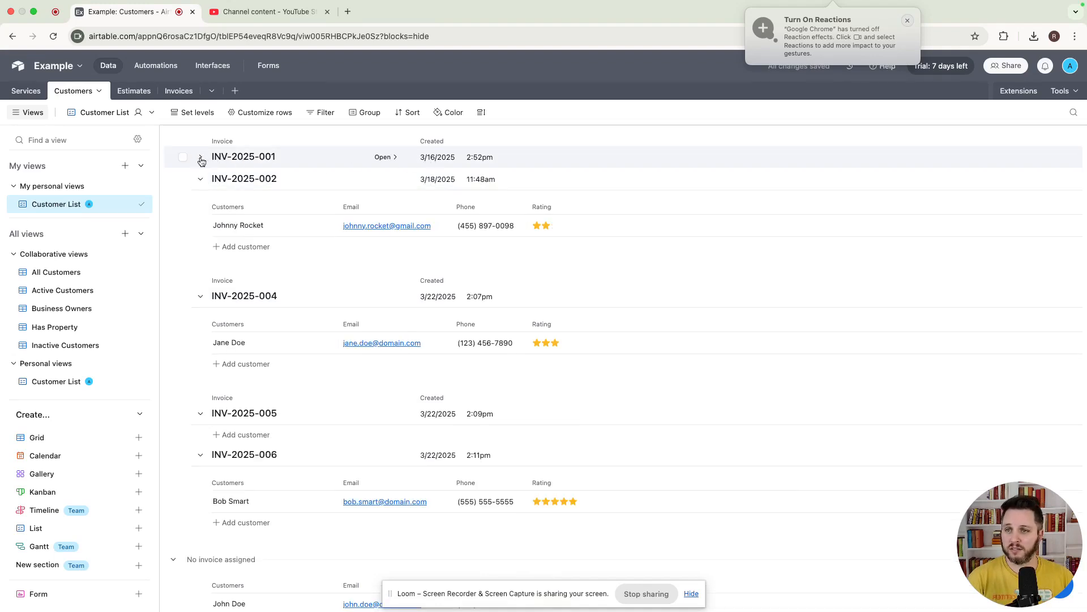
click(201, 158)
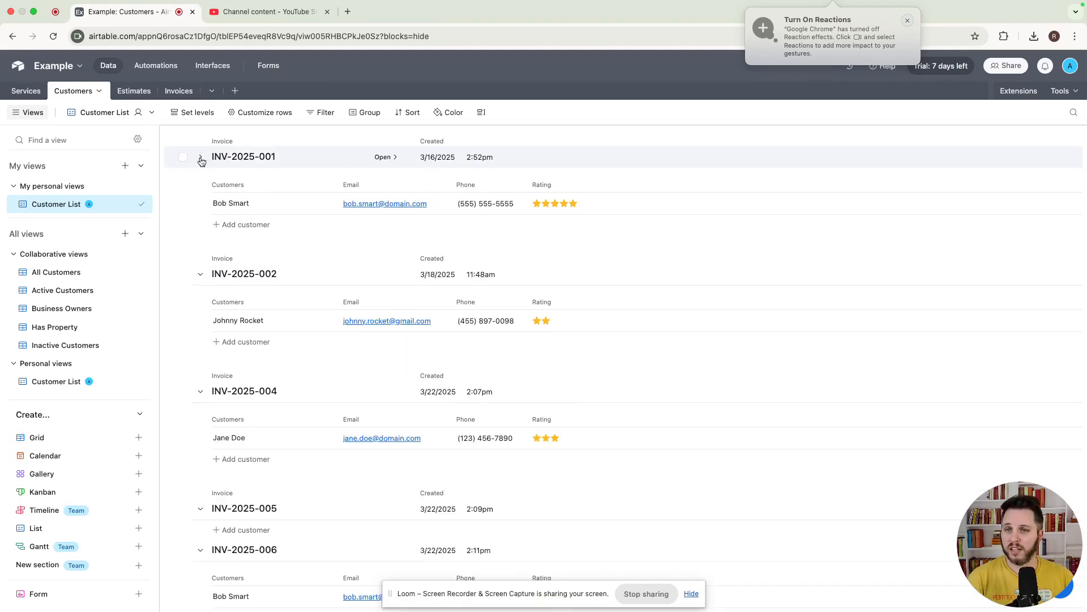
click(176, 95)
click(82, 94)
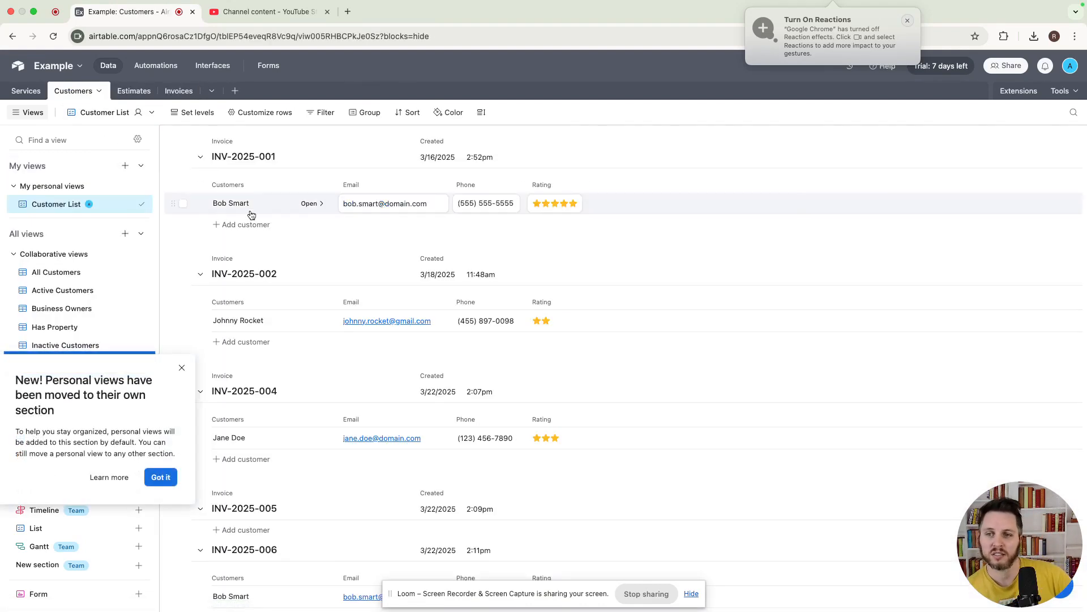
Collapse and expand the first three invoices in the list to examine the customers nested under them
click(202, 158)
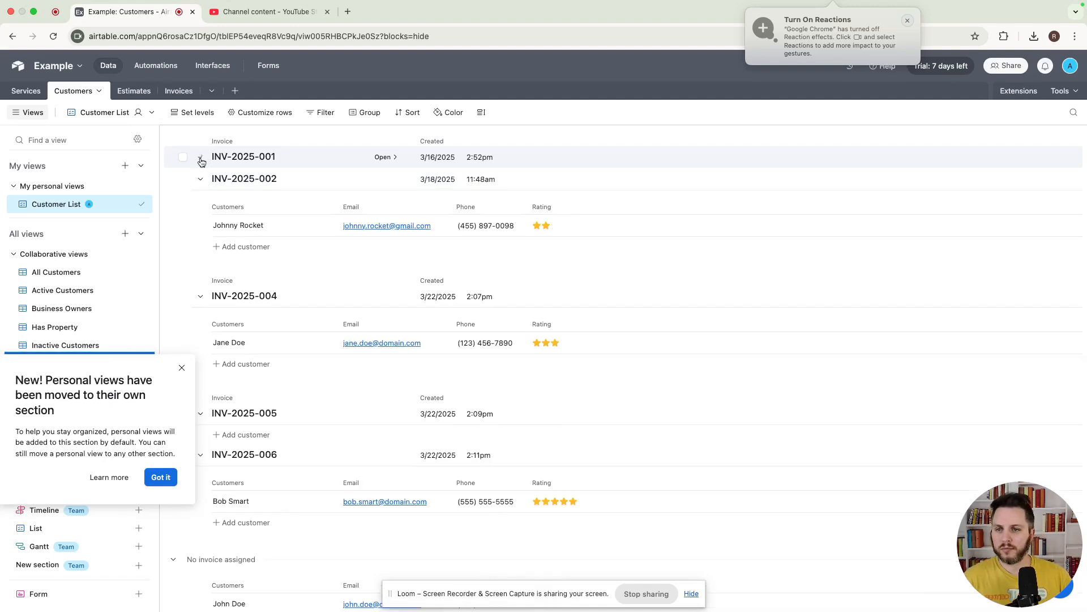
click(201, 160)
click(201, 160)
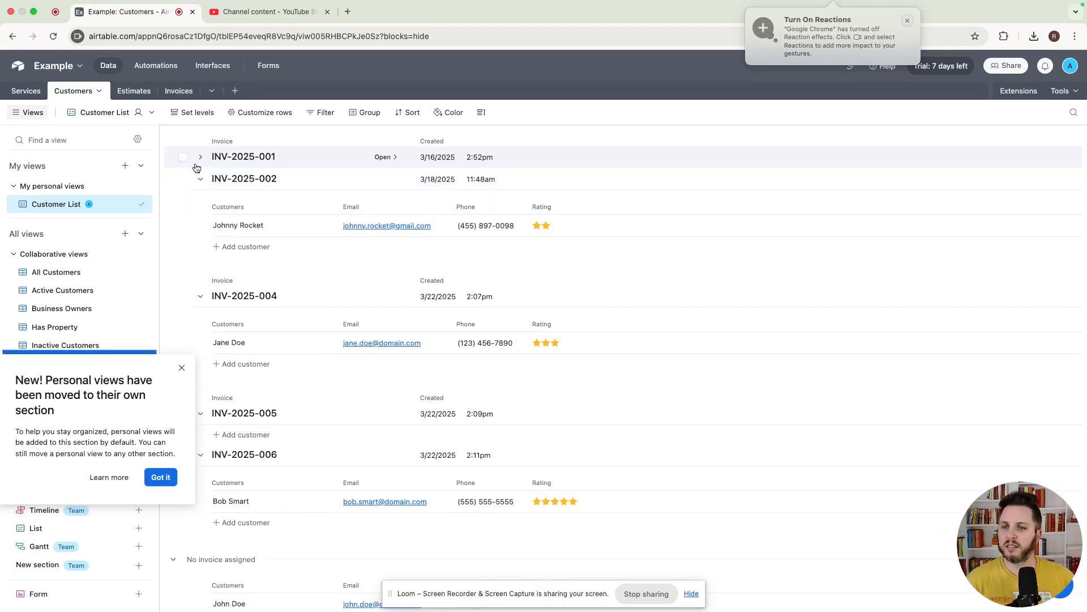
click(201, 180)
click(200, 201)
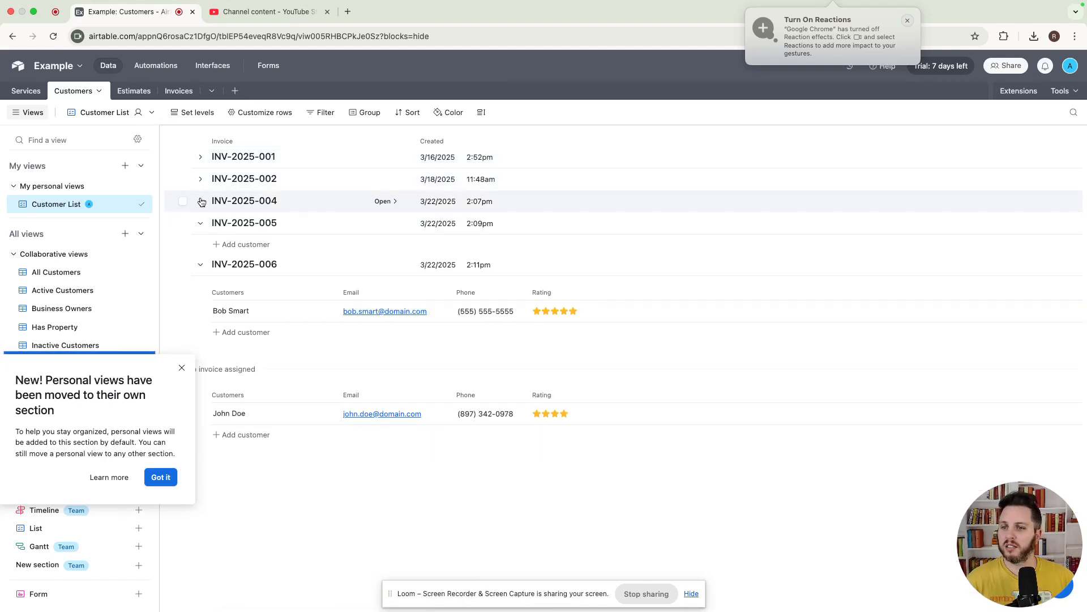
click(201, 180)
click(201, 157)
scroll(270, 260, down, 1)
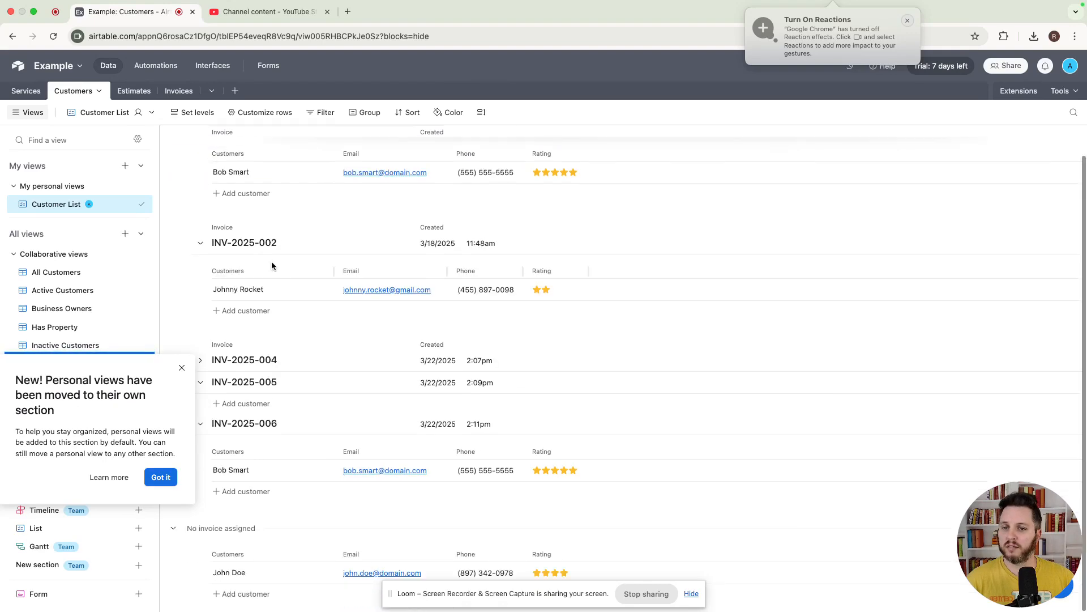
scroll(306, 267, up, 1)
Remove the Level 2 Invoices level from the Customer List view, leaving only the Customers level
click(193, 112)
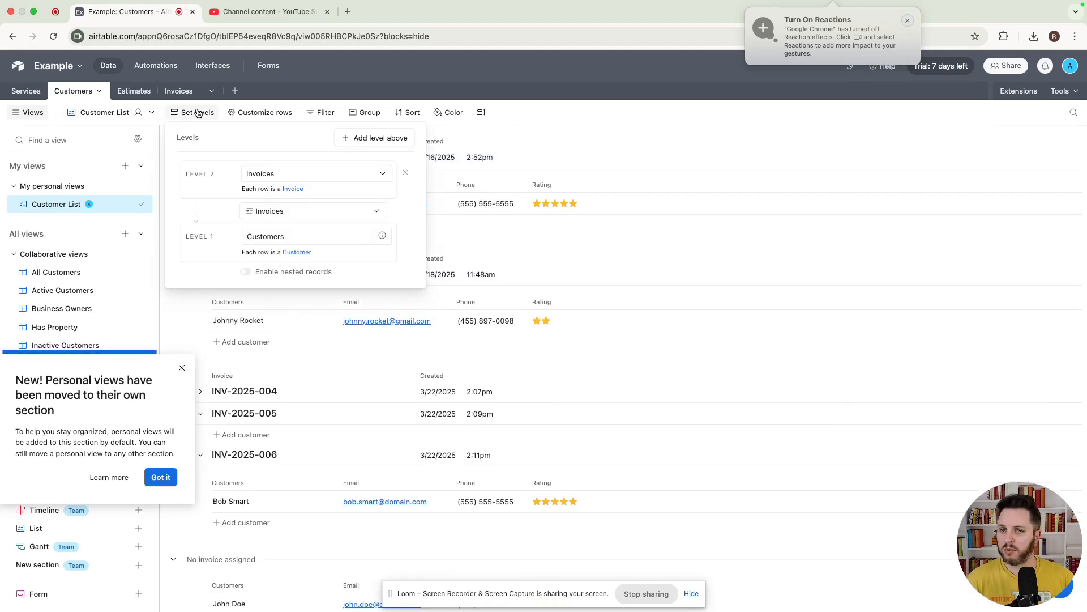
click(404, 173)
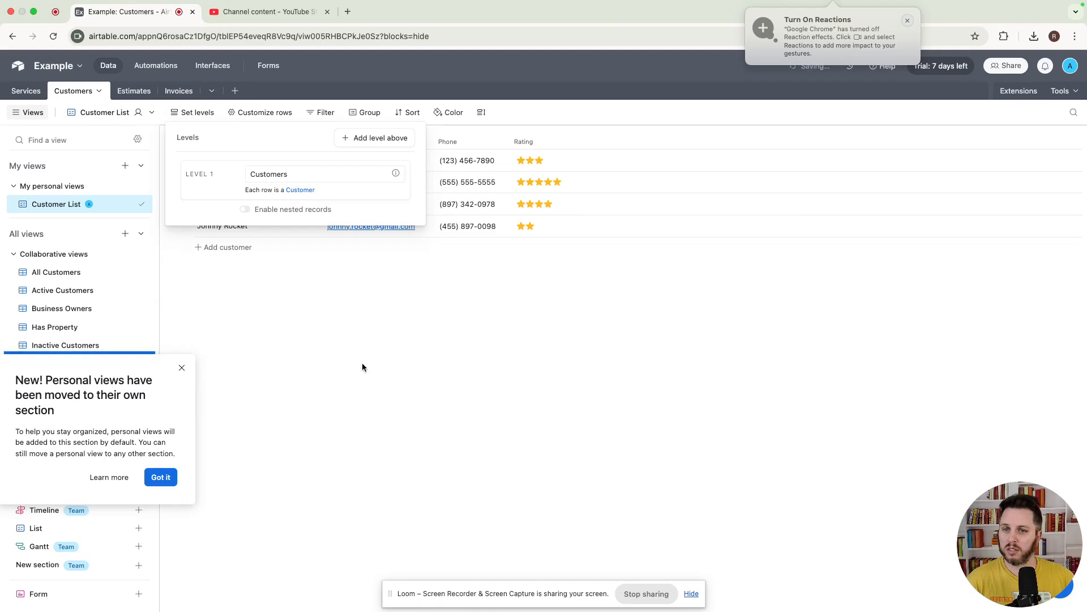
click(626, 403)
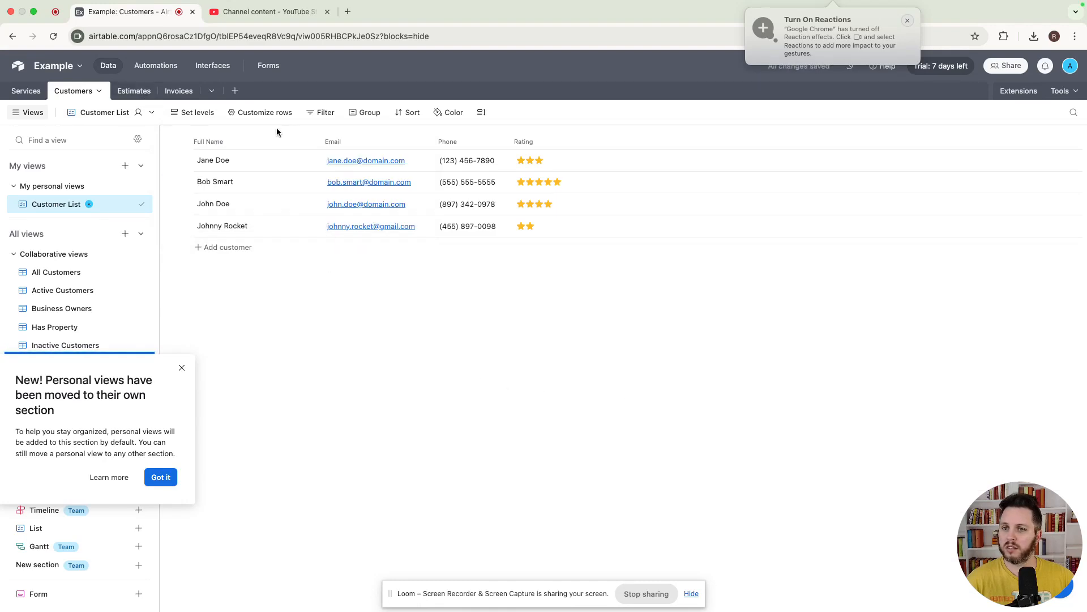
Create a personal list view named Invoice List in the Invoices table
click(175, 92)
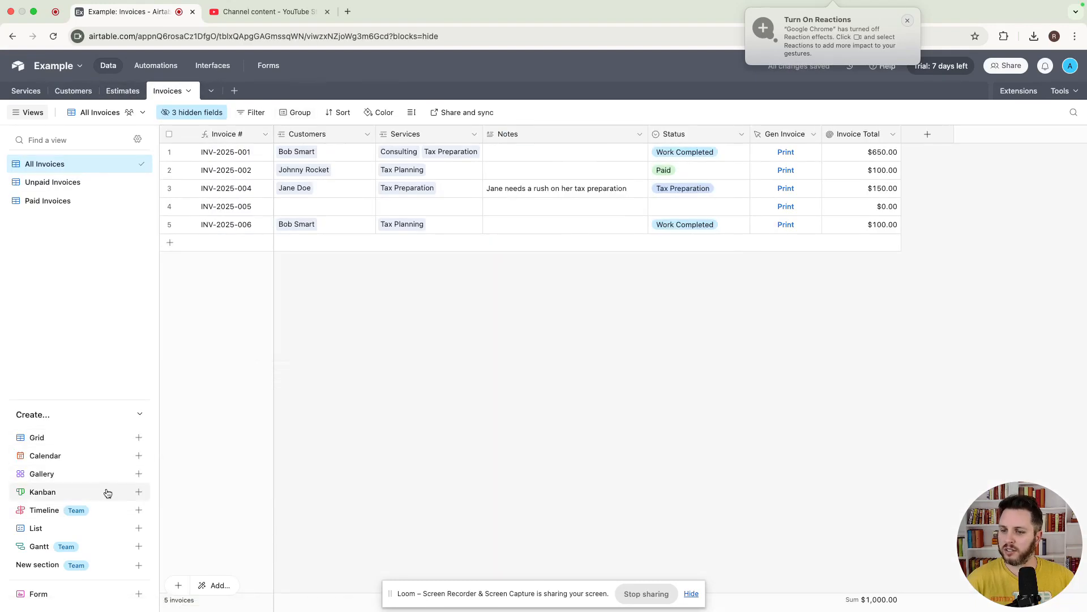
click(112, 528)
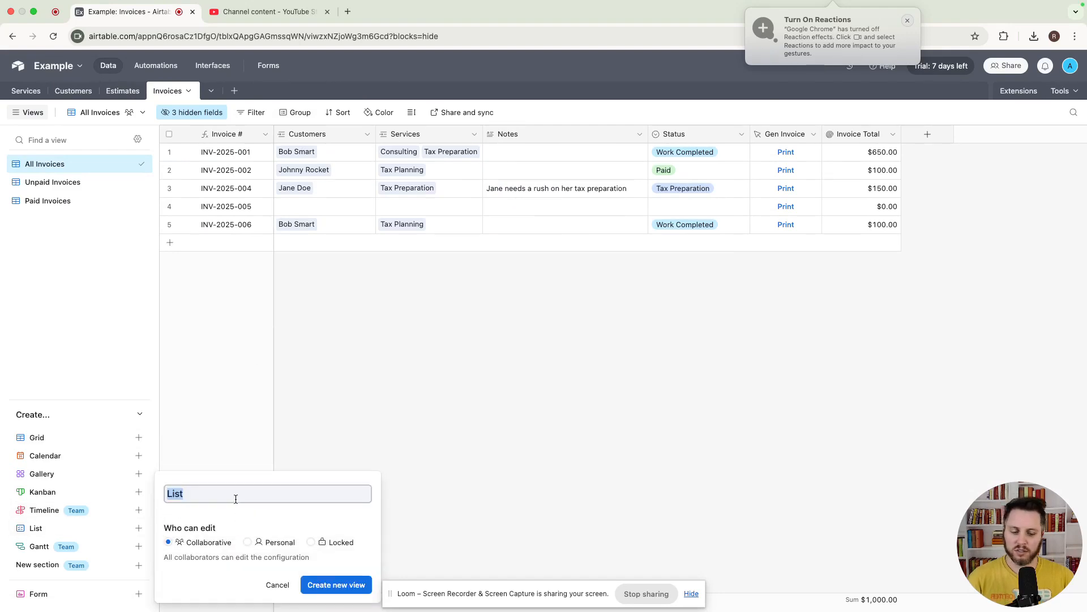
text(In)
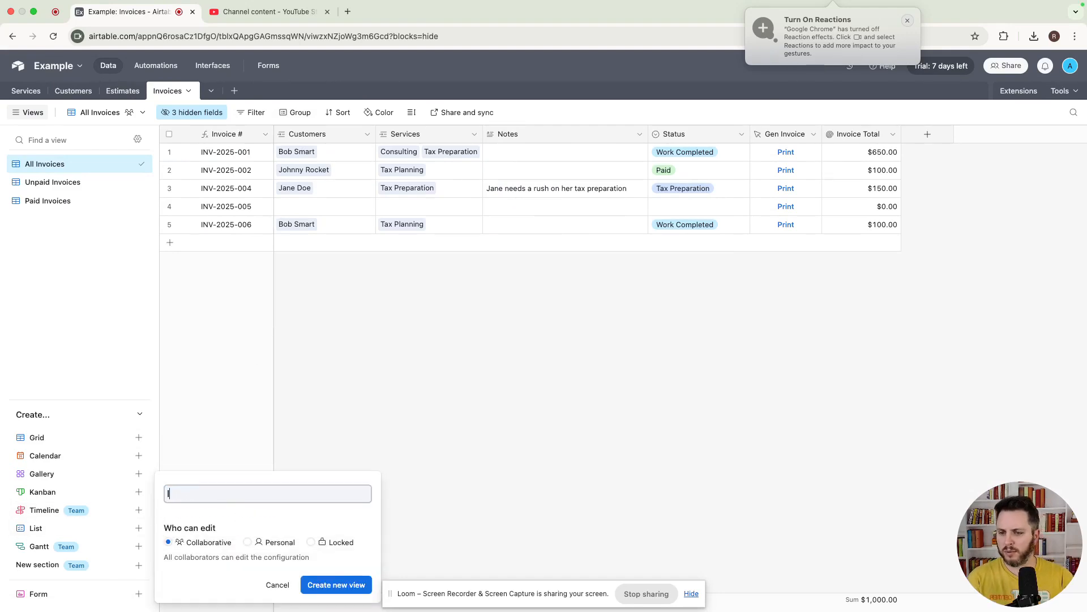
key(BackSpace)
text(Invoice List)
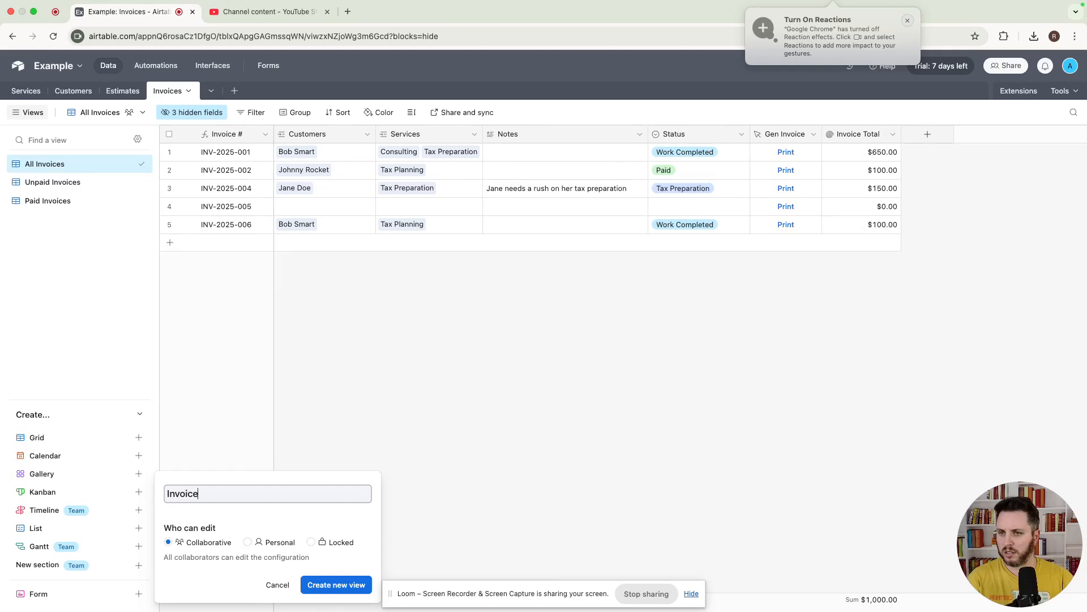
click(260, 542)
click(338, 583)
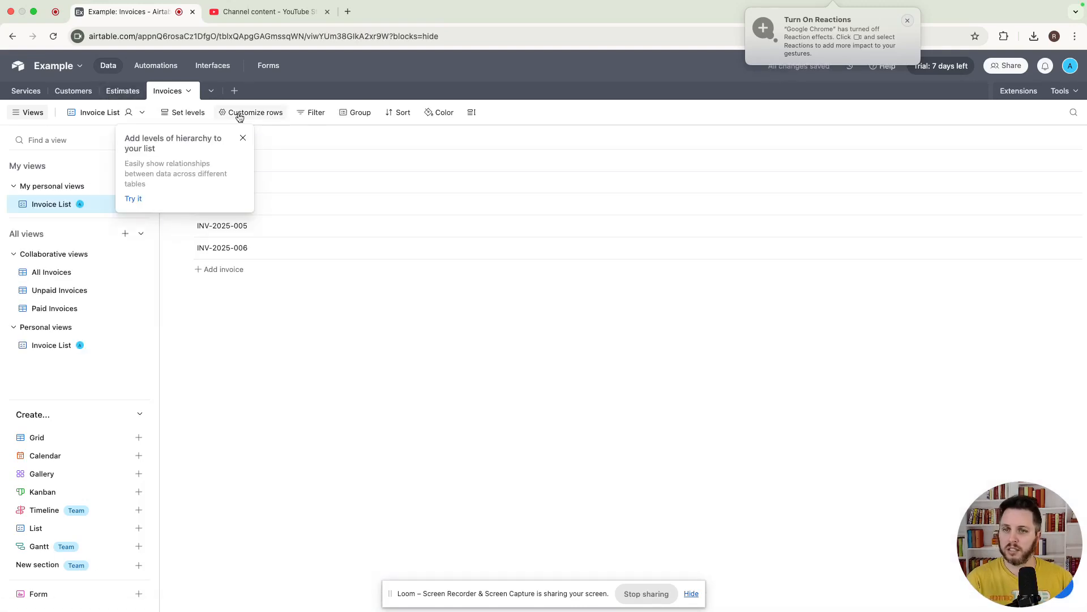
Add Customers as Level 2 above Invoices in the Invoice List view, linked through the Customers field
click(197, 116)
click(667, 363)
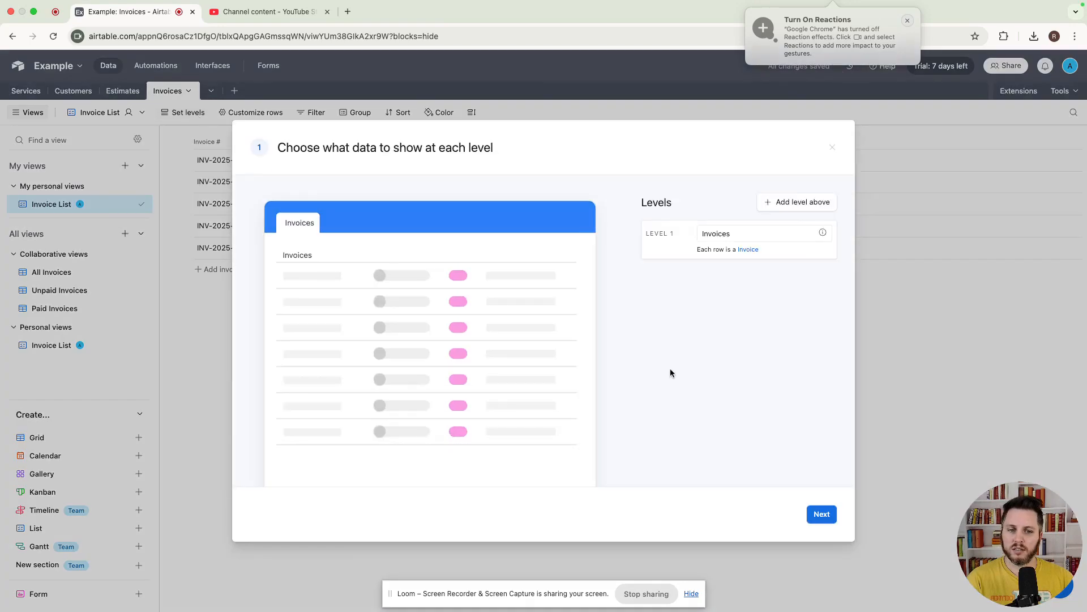
click(820, 205)
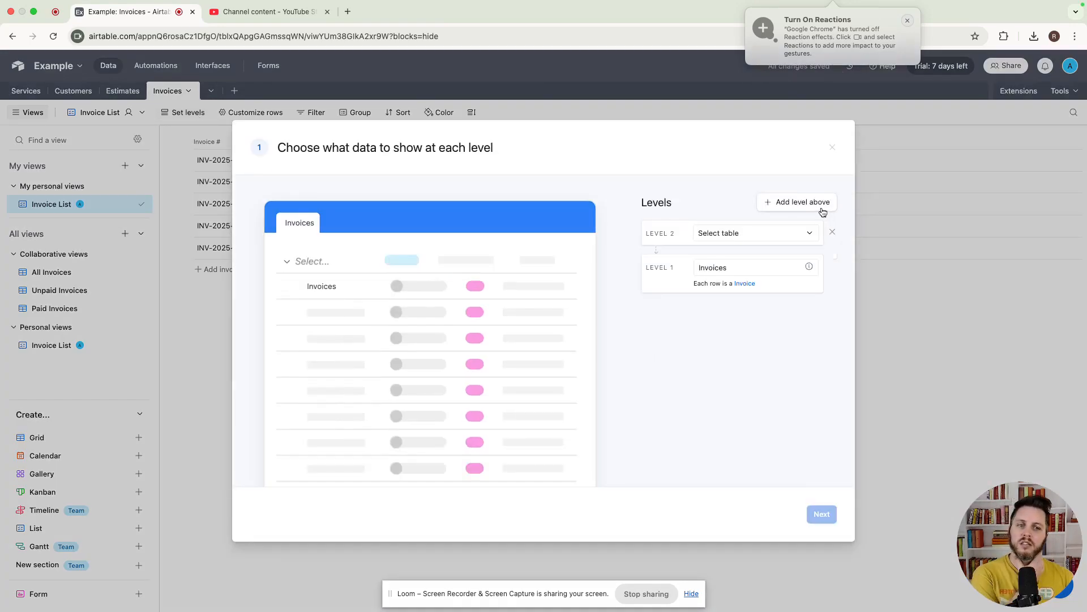
click(773, 232)
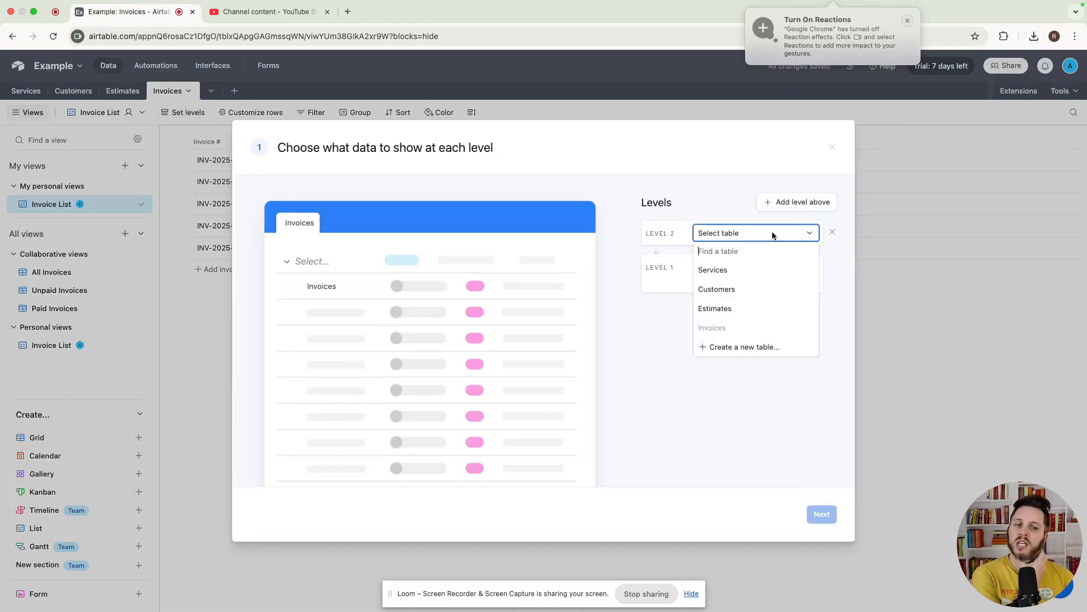
click(738, 290)
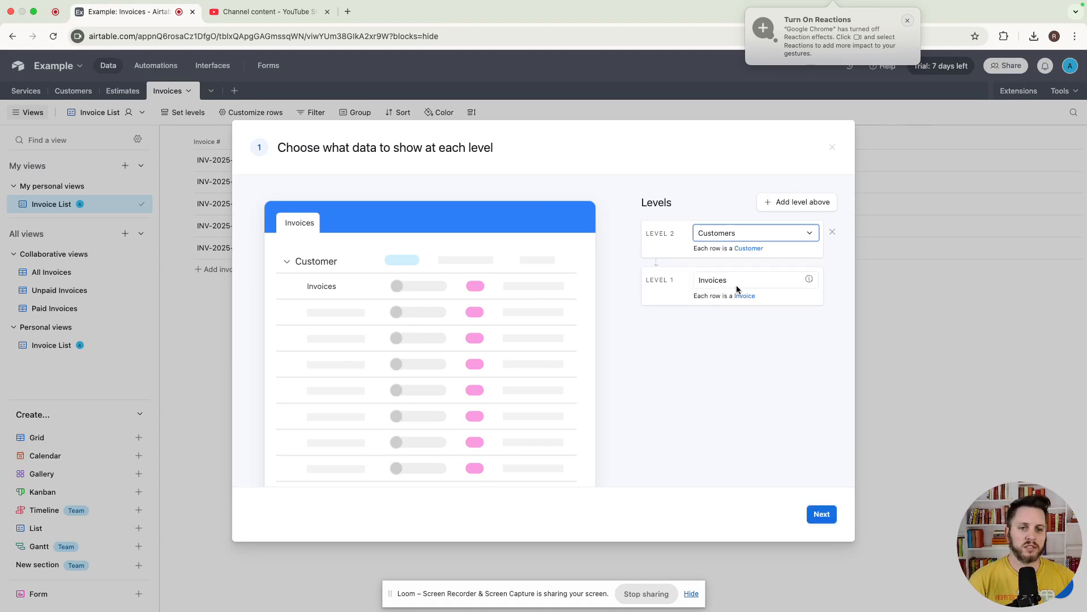
click(821, 515)
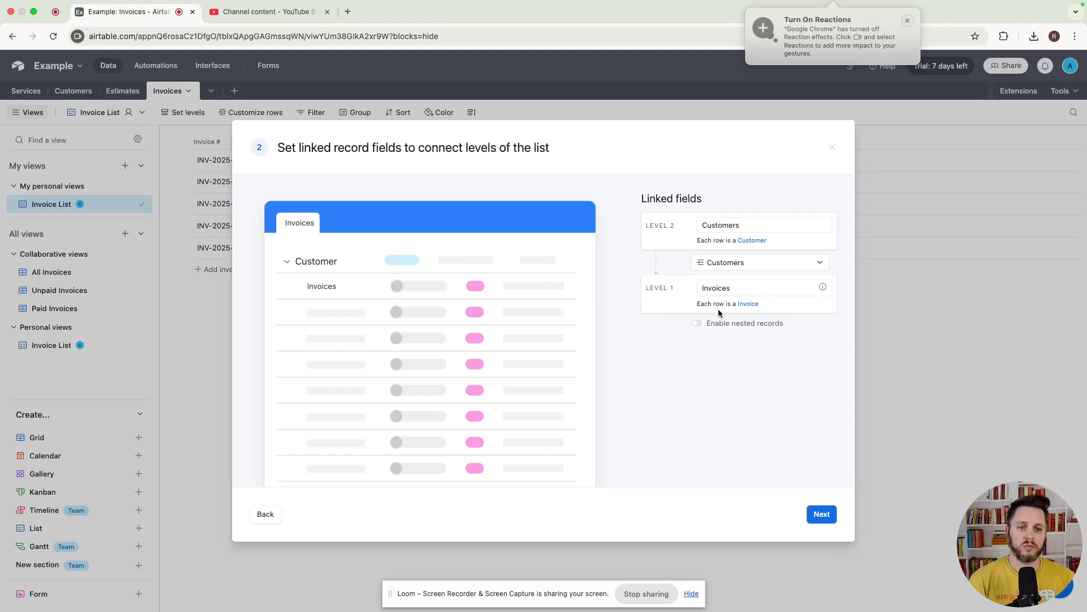
click(756, 265)
click(767, 299)
click(821, 515)
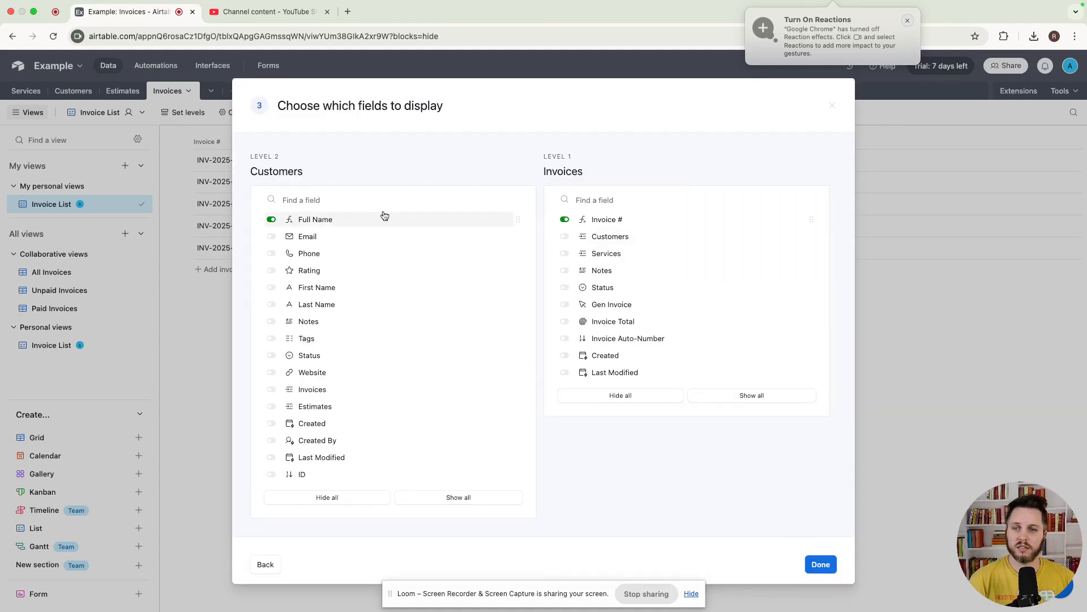
Show Created for the Invoices level and Email, Phone and Rating for the Customers level, and finish the level setup
click(566, 355)
click(272, 237)
click(272, 253)
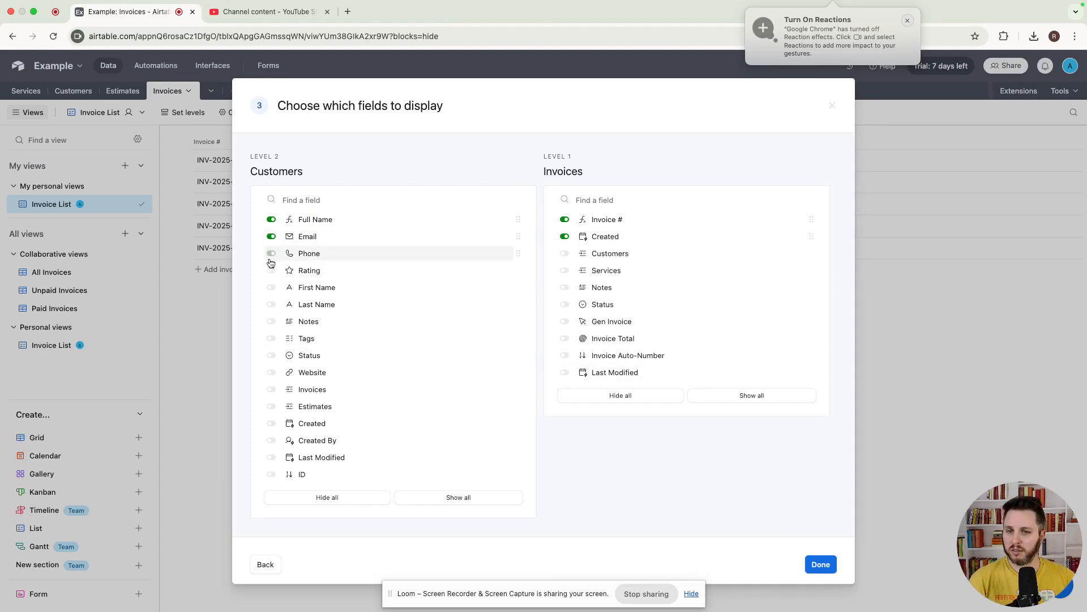
click(271, 270)
click(828, 565)
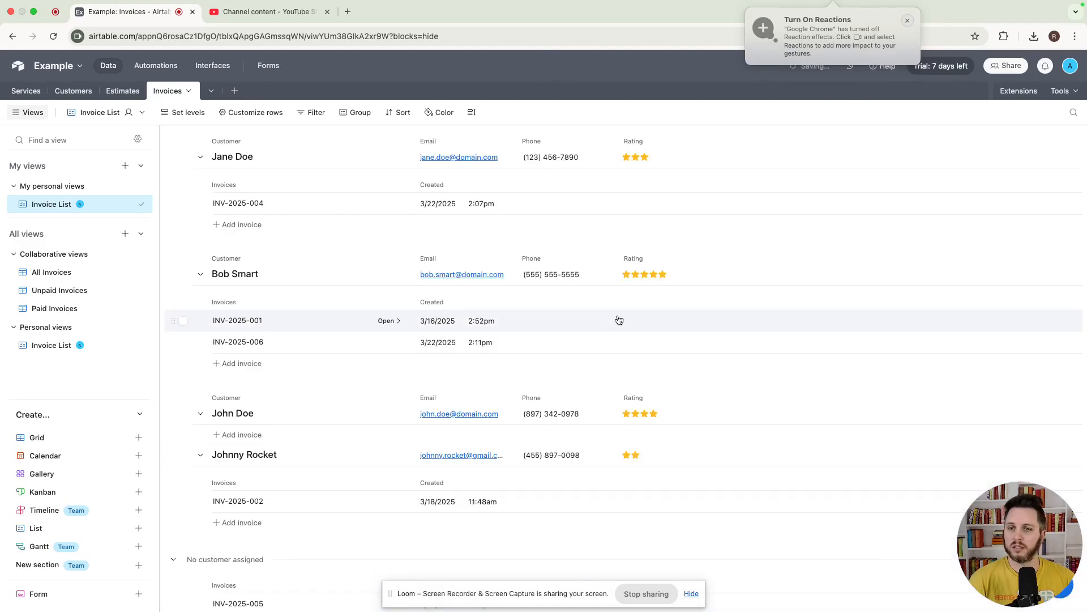
Collapse all four customers in the list, then expand the second one to view its invoices
click(201, 159)
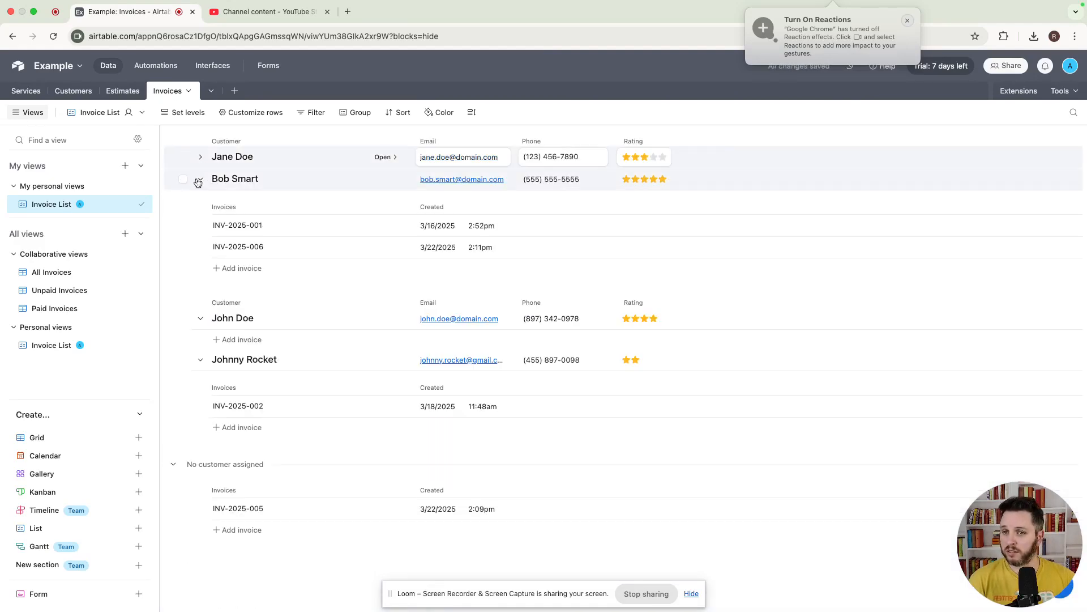
click(201, 180)
click(202, 202)
click(201, 224)
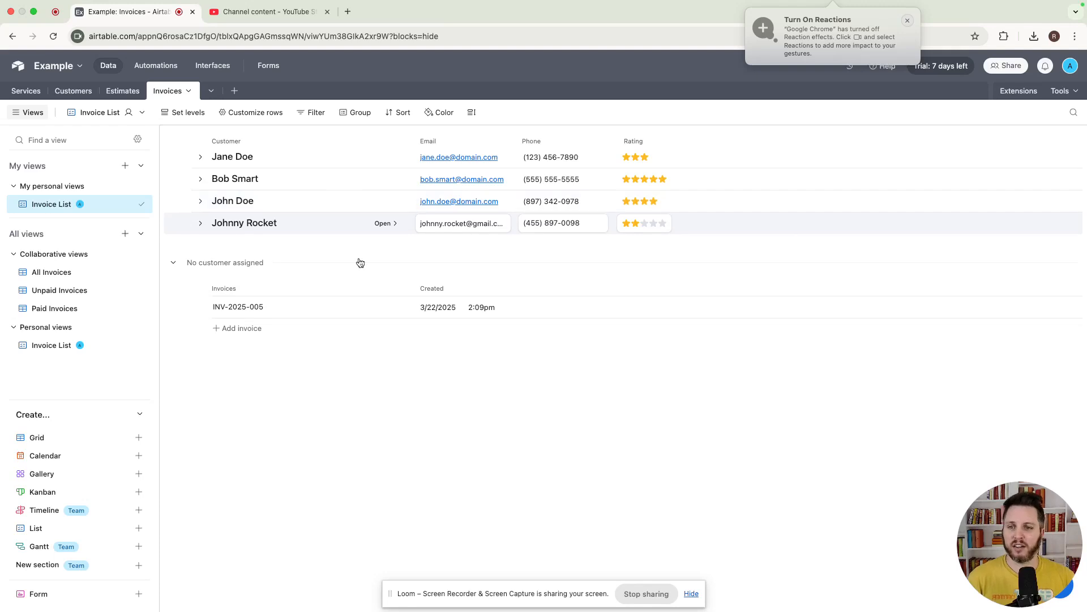
click(200, 180)
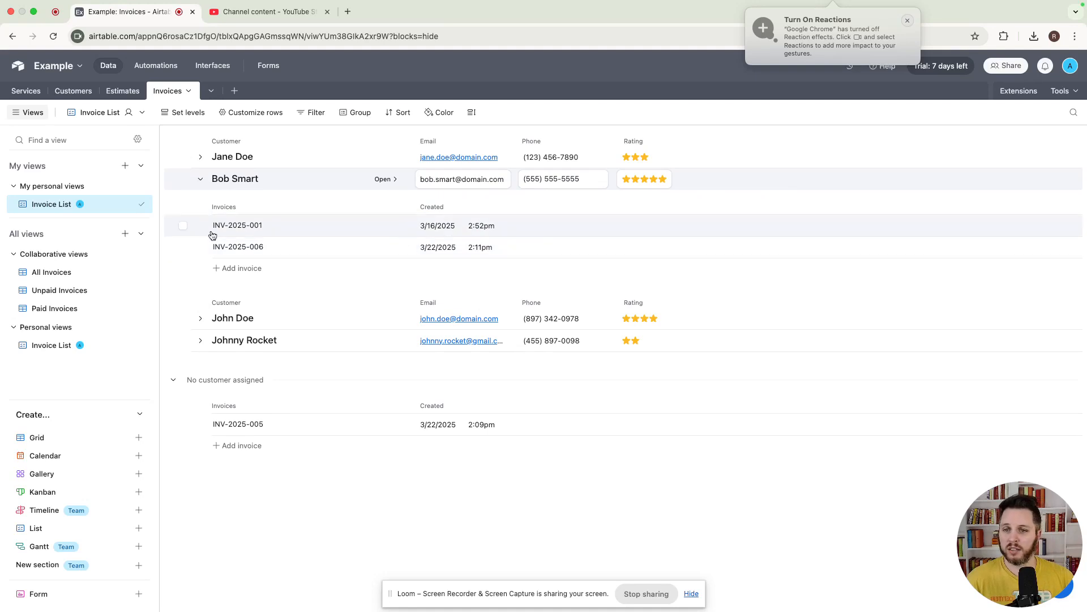
Review the view's level settings, then view the record of the first invoice under the expanded customer and close it
click(190, 112)
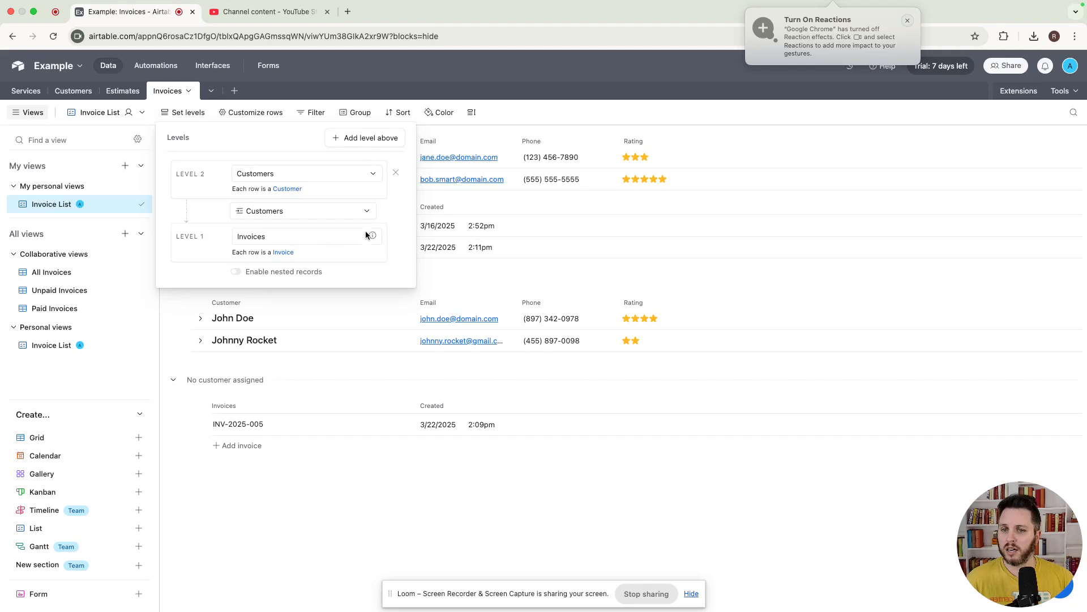
mouse_move(373, 237)
click(596, 226)
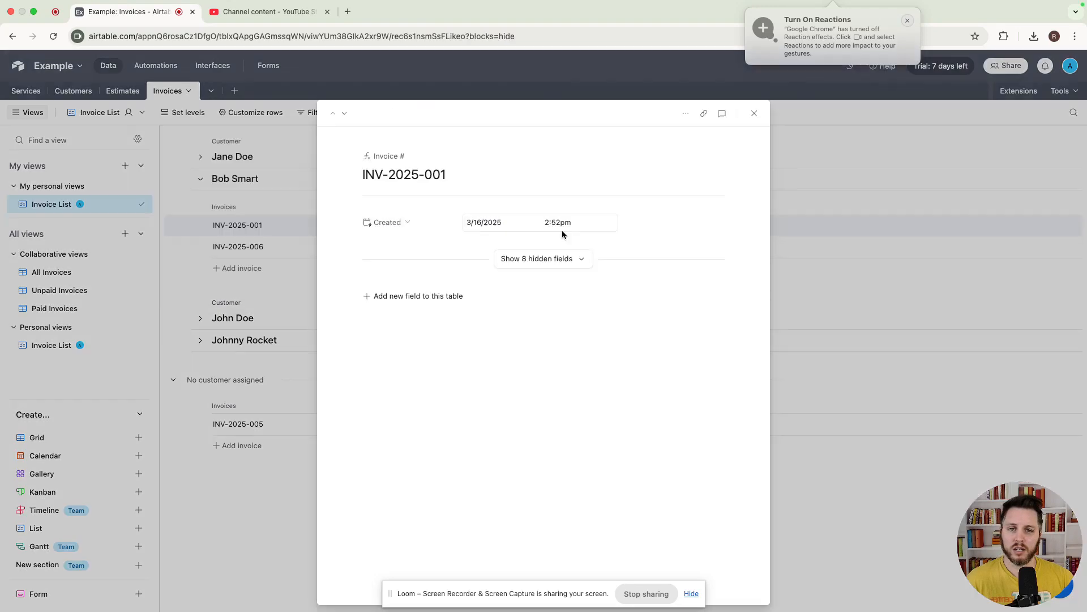
click(755, 114)
Show the Services field for the Invoices level and slightly narrow the Phone column
click(255, 113)
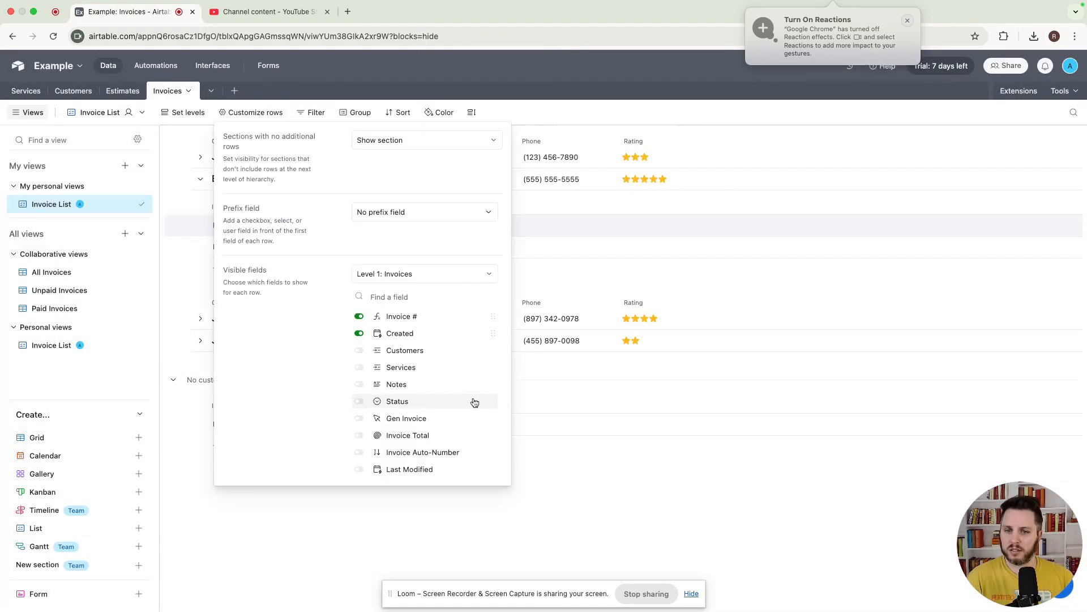
click(359, 367)
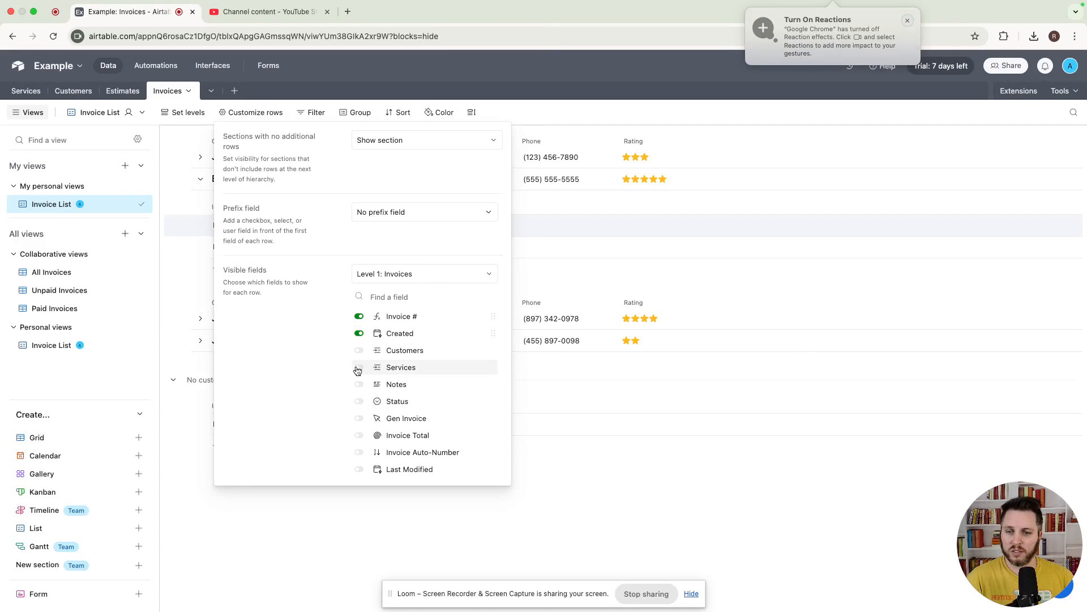
click(662, 548)
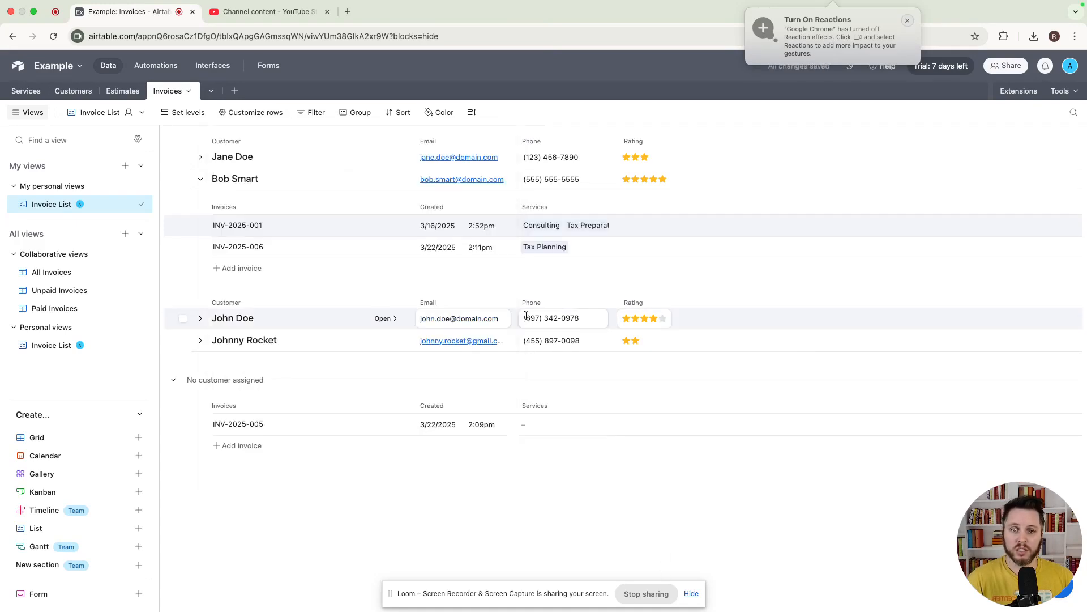
mouse_move(611, 139)
mouse_down()
mouse_move(663, 140)
mouse_move(608, 141)
mouse_up()
Examine the service options available for the expanded customer's first invoice, leaving the selection as it is
click(560, 226)
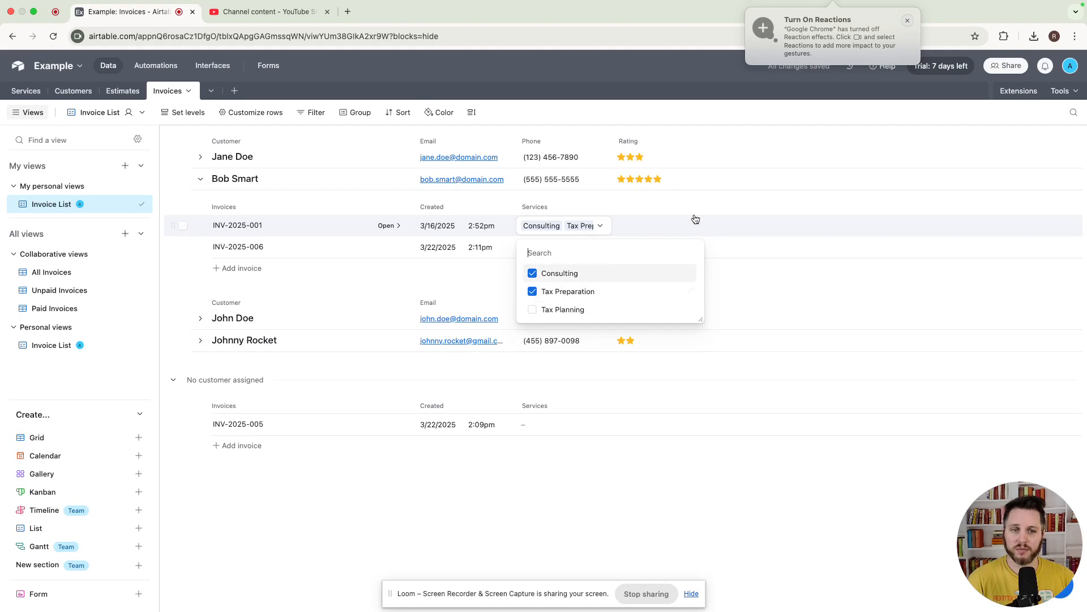
click(738, 205)
click(588, 226)
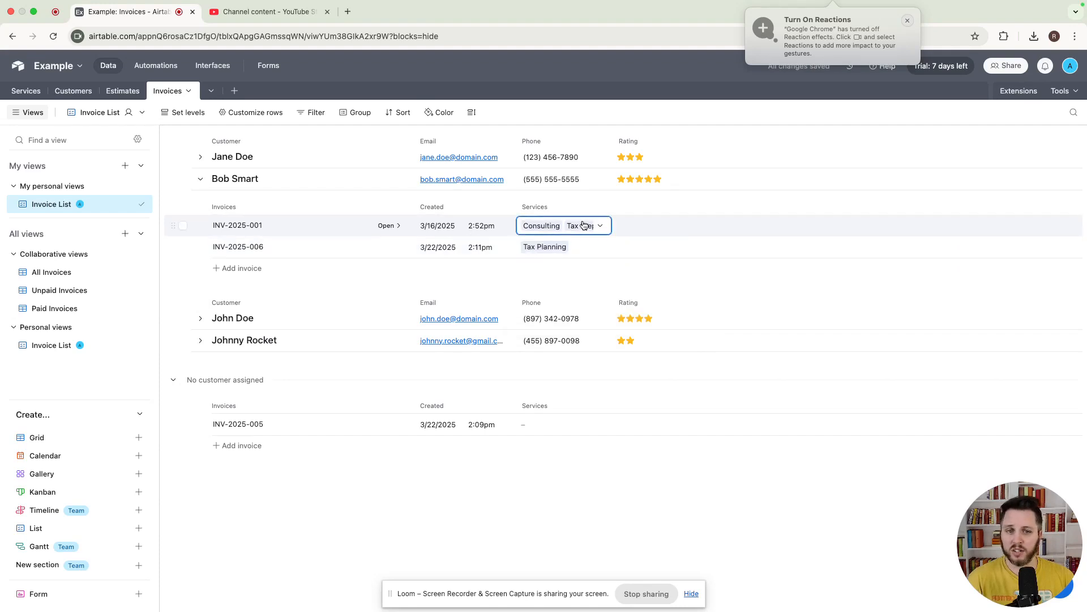
click(588, 226)
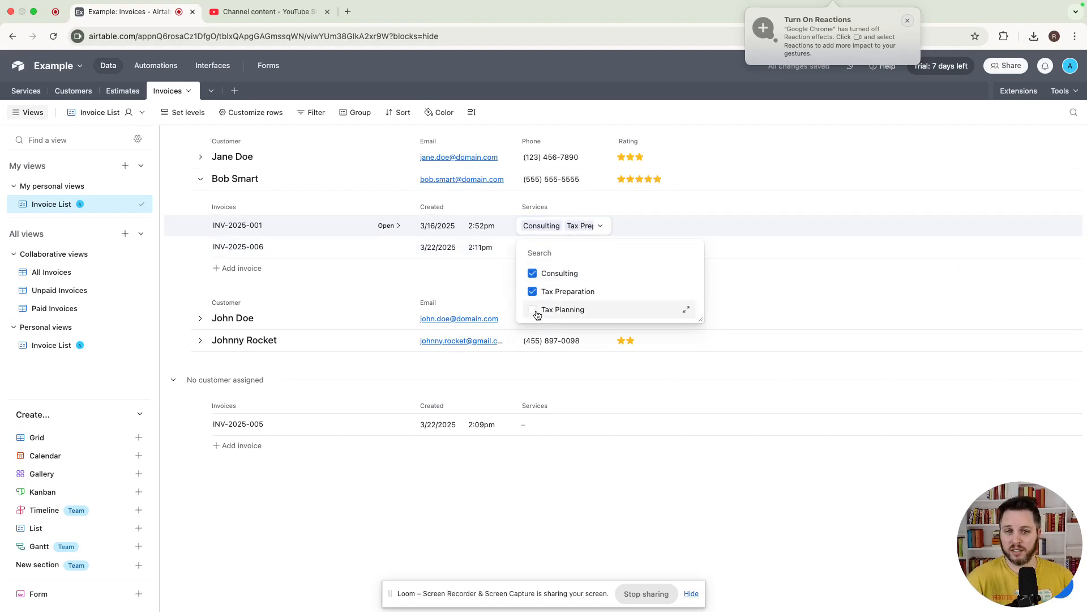
click(667, 212)
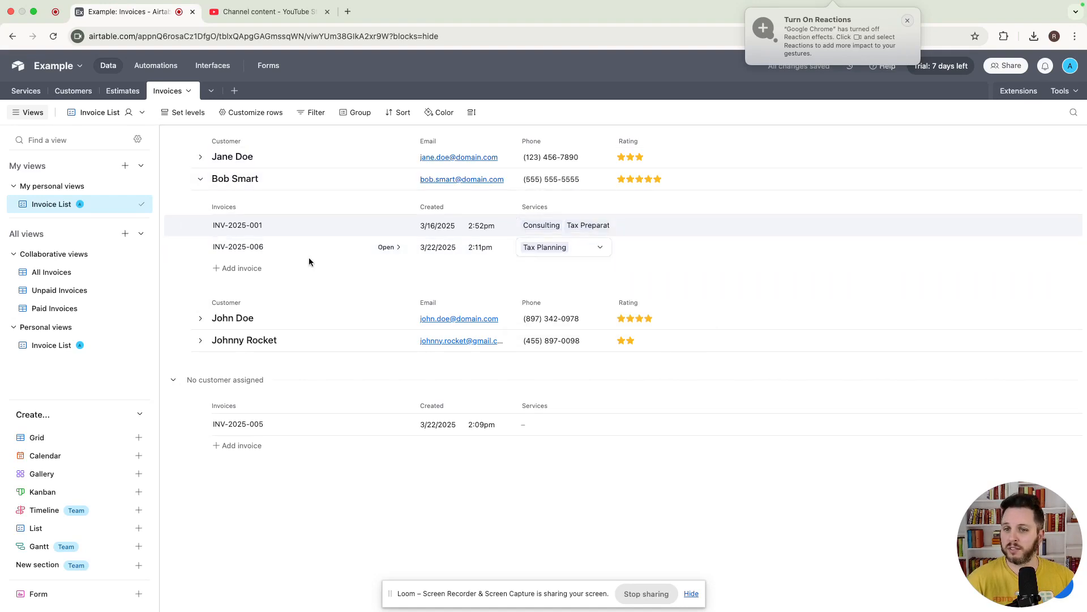
Collapse the second customer, view its record, then expand and collapse its invoices again
click(200, 181)
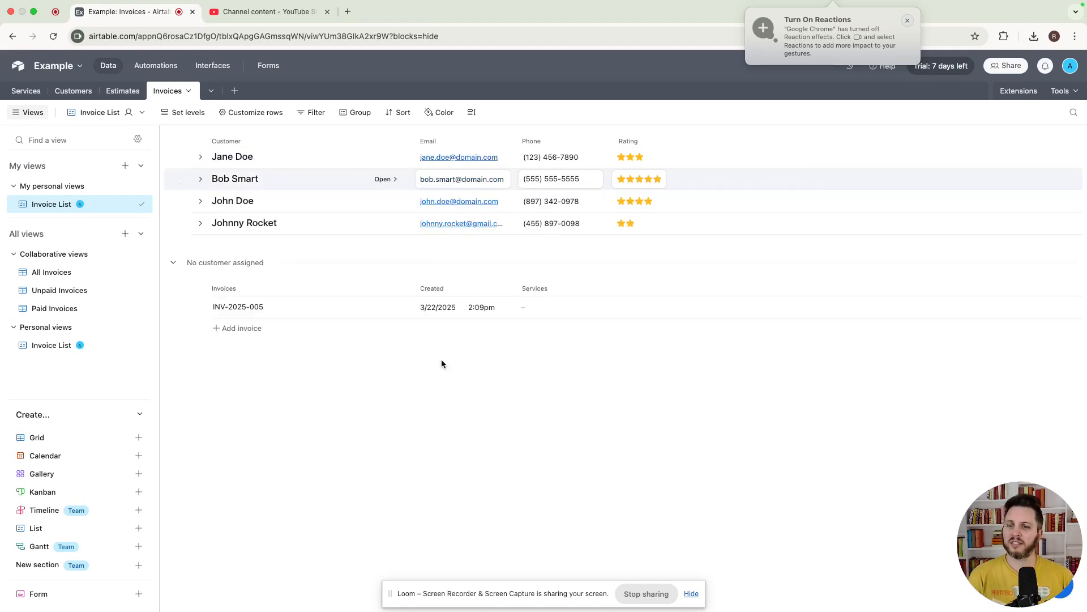
click(195, 183)
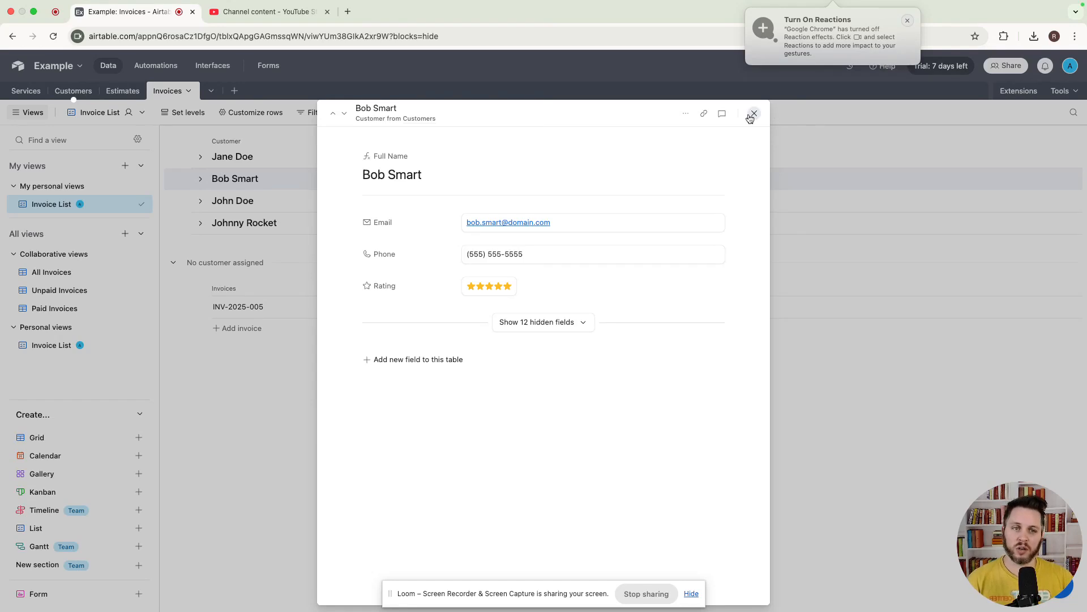
click(754, 113)
click(202, 180)
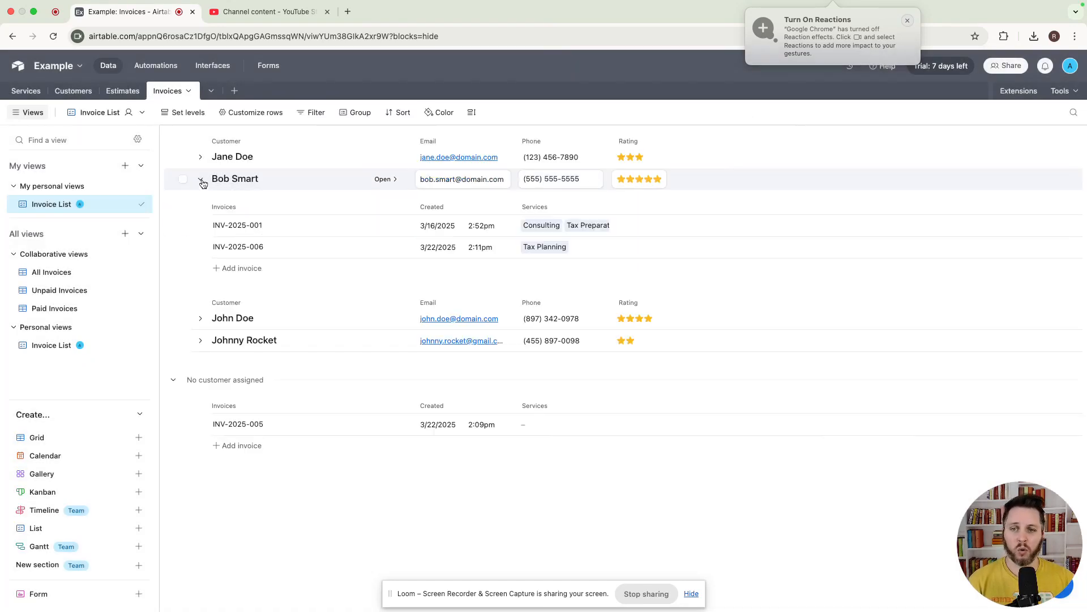
click(201, 180)
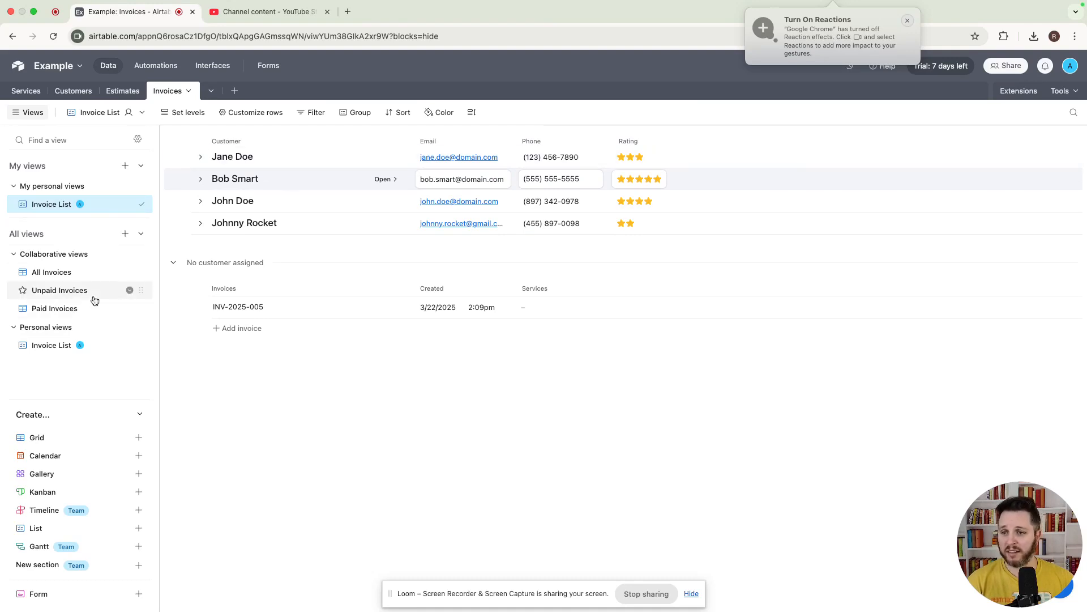
Group the All Invoices grid view by the Customers field
click(77, 273)
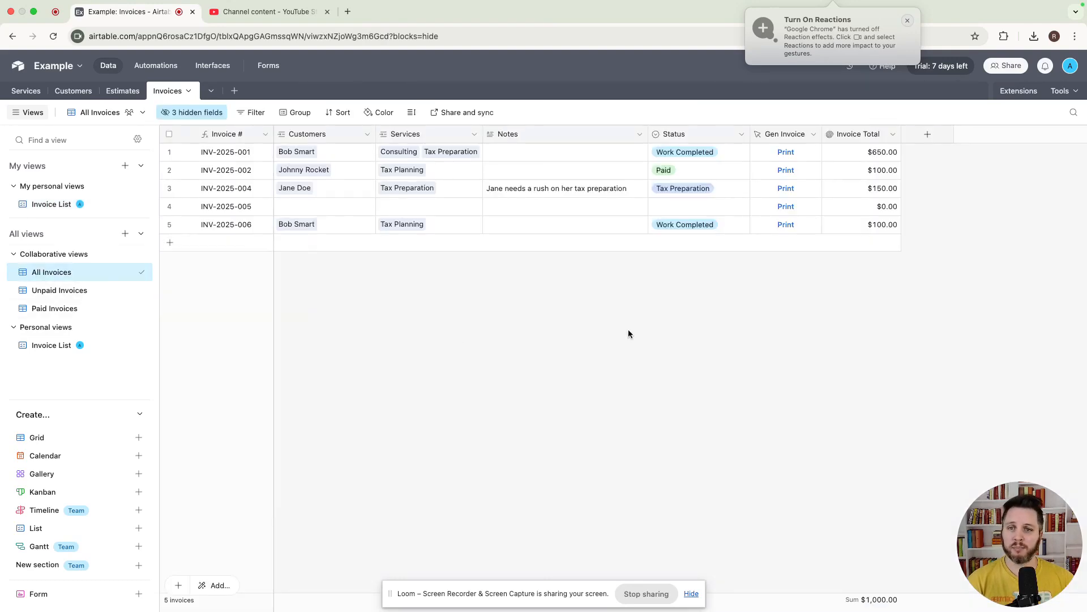
click(309, 115)
click(340, 173)
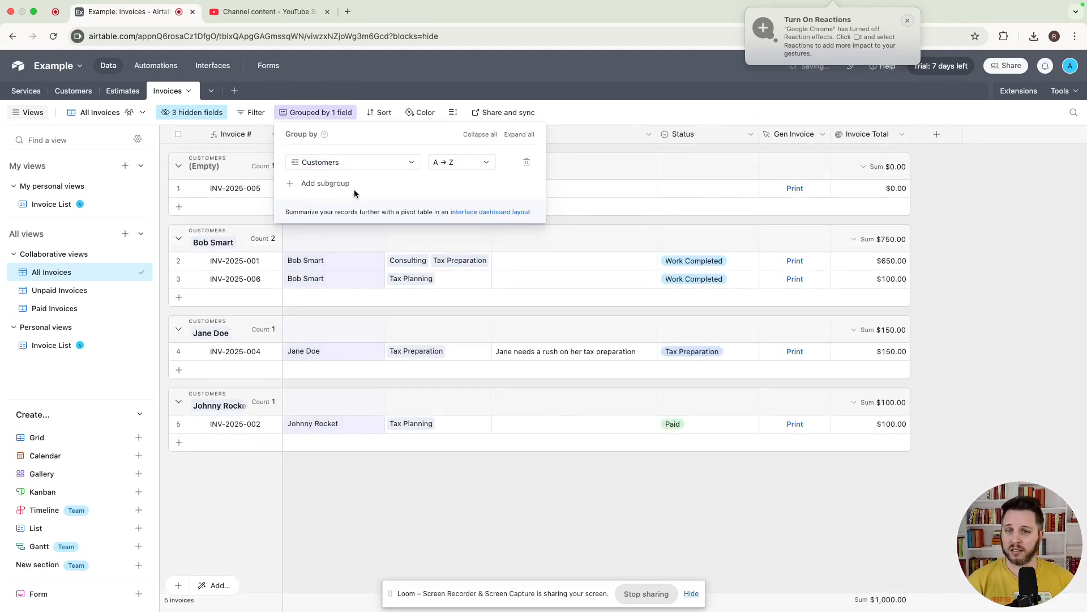
click(838, 496)
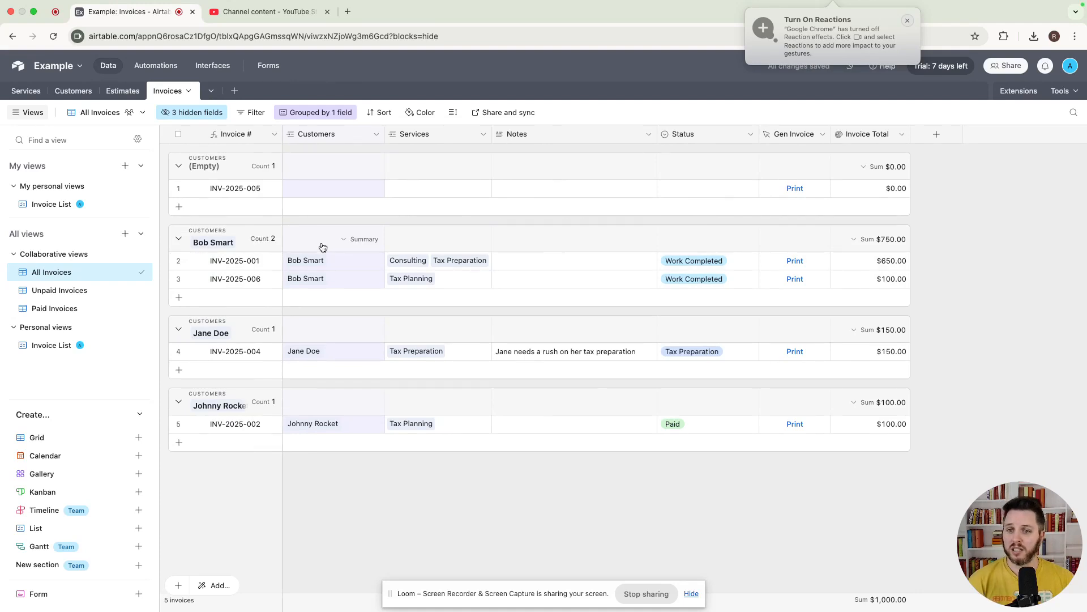
Remove the Customers grouping from All Invoices and return to the Invoice List view
click(318, 112)
click(526, 162)
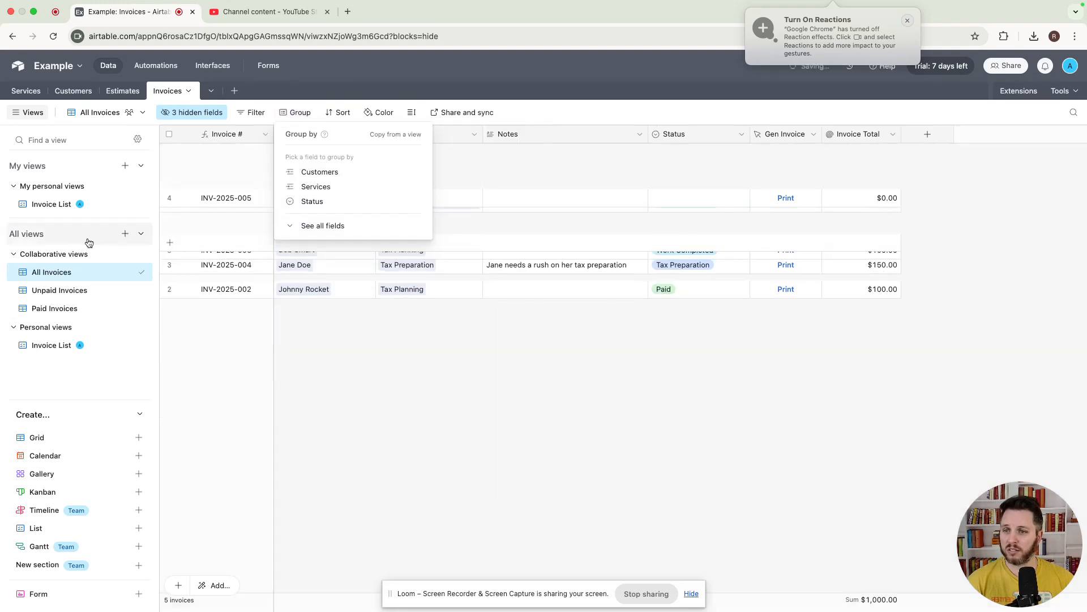
mouse_move(137, 534)
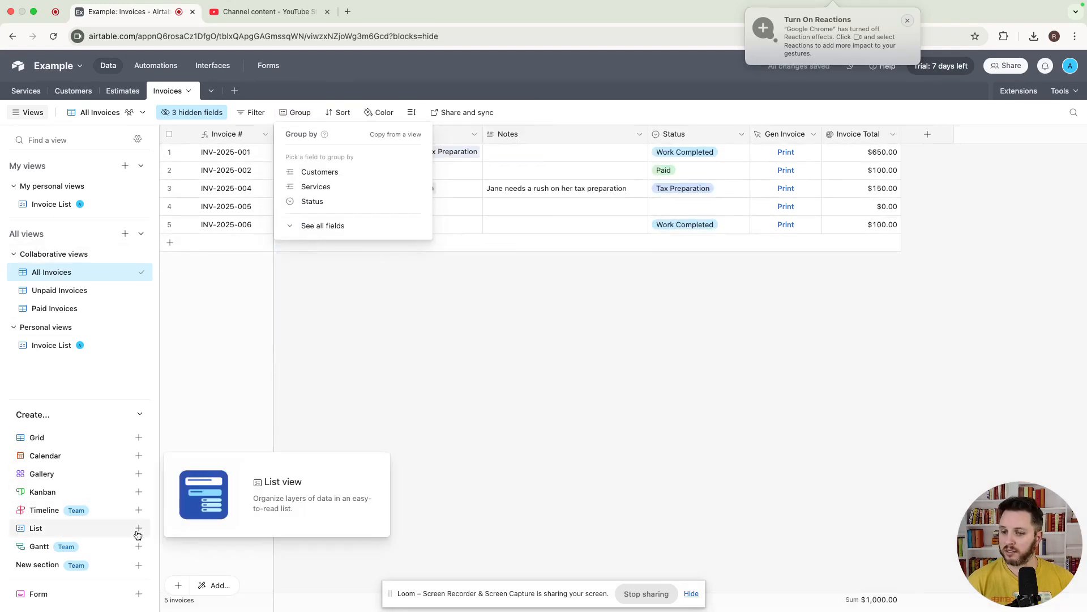
click(89, 204)
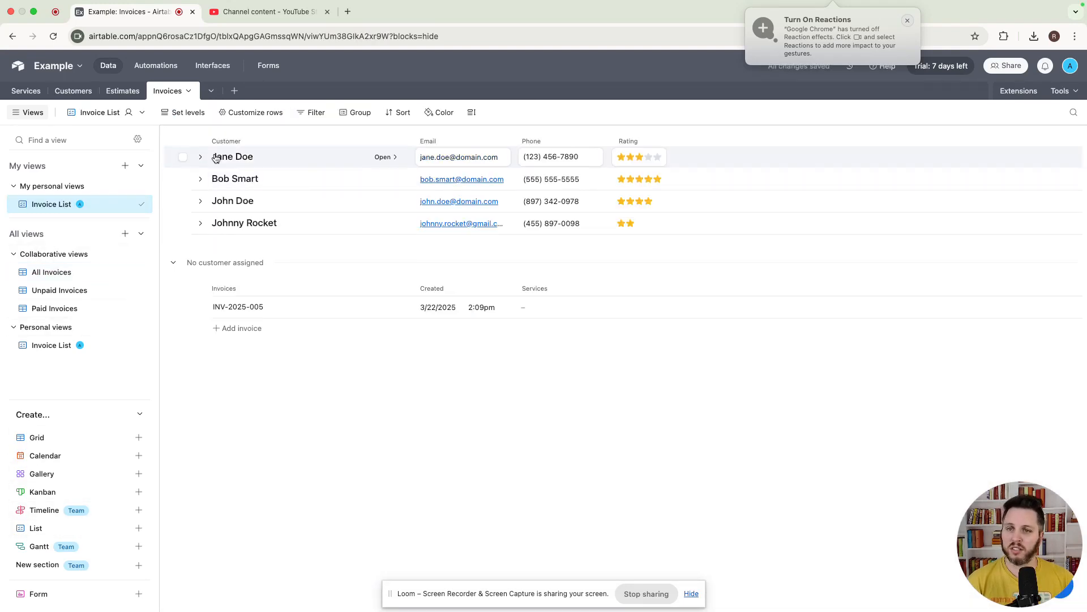
Remove the Customers level from the Invoice List so that it contains only the Invoices level
click(190, 112)
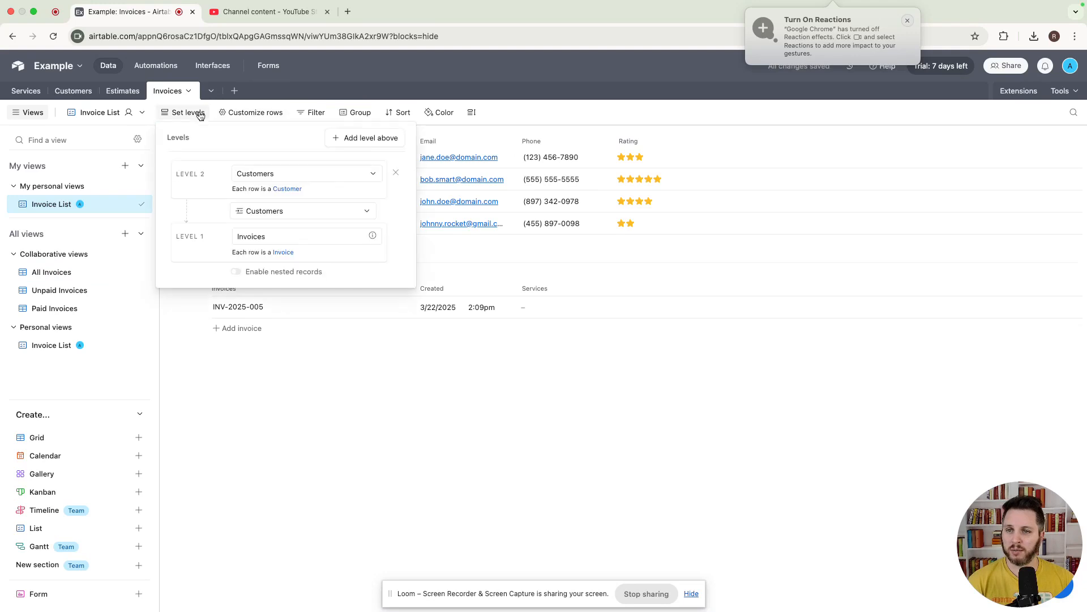
click(395, 174)
click(532, 435)
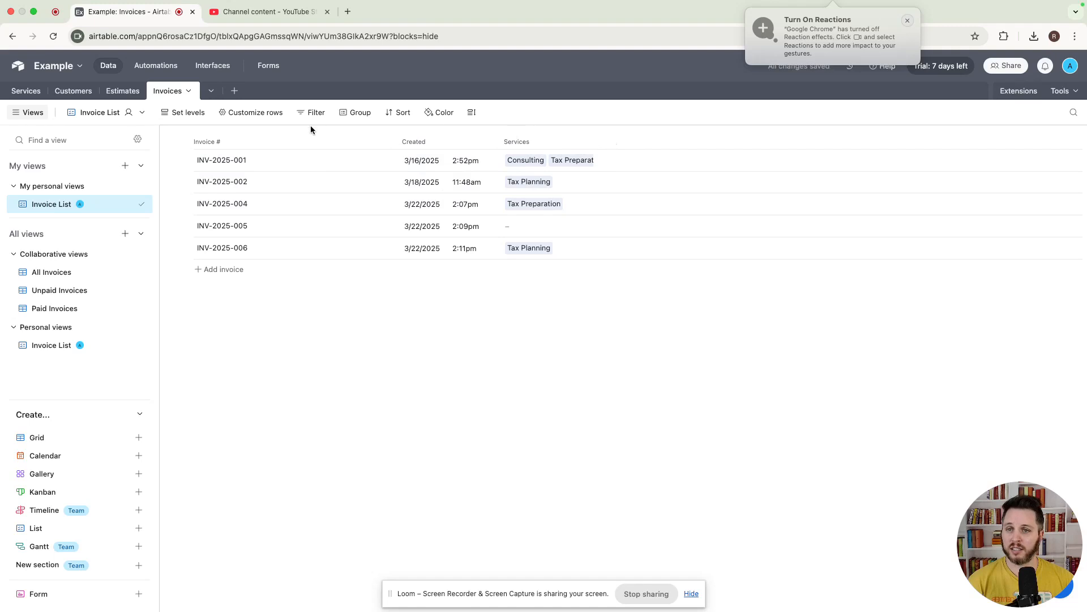
Hide the Services field from the Invoice List rows and narrow the Invoice # column
click(263, 113)
click(359, 256)
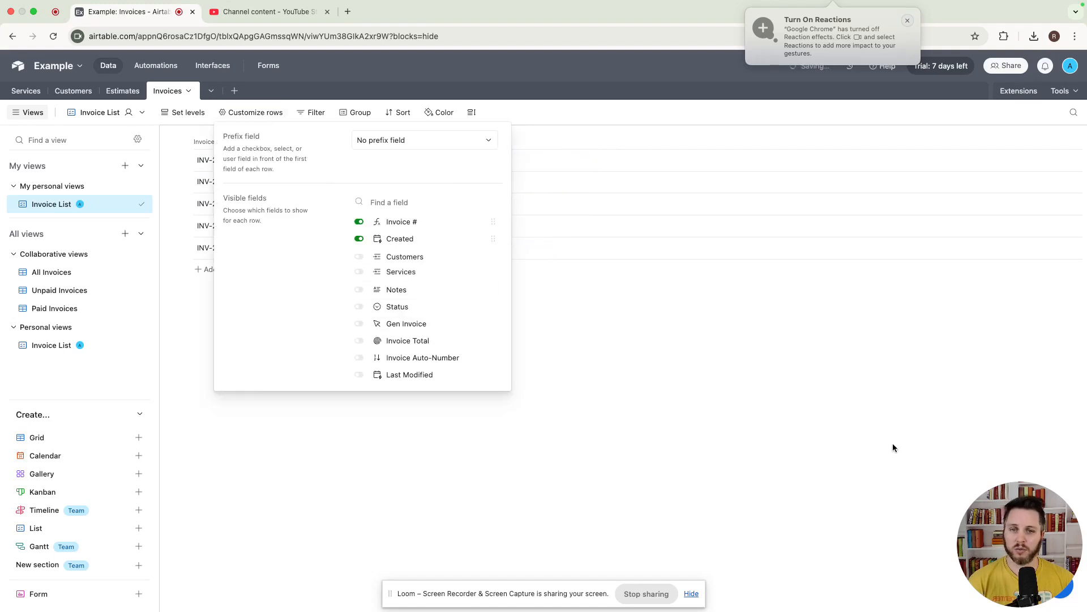
click(875, 436)
drag(390, 143, 294, 142)
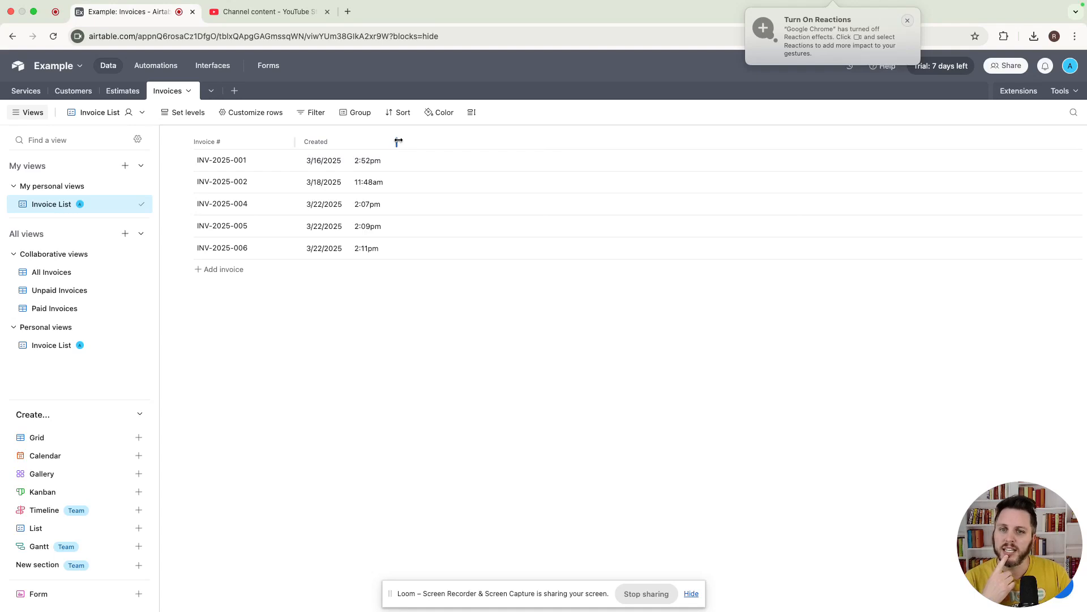
drag(398, 141, 398, 141)
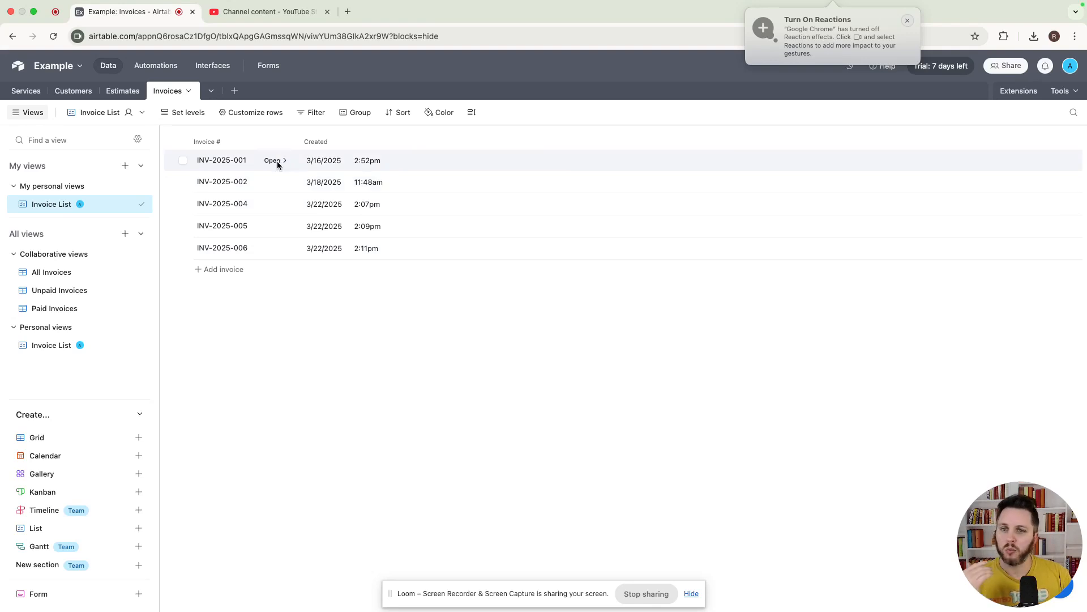
Group the Invoice List by the Customers field, keeping the A → Z order
click(361, 115)
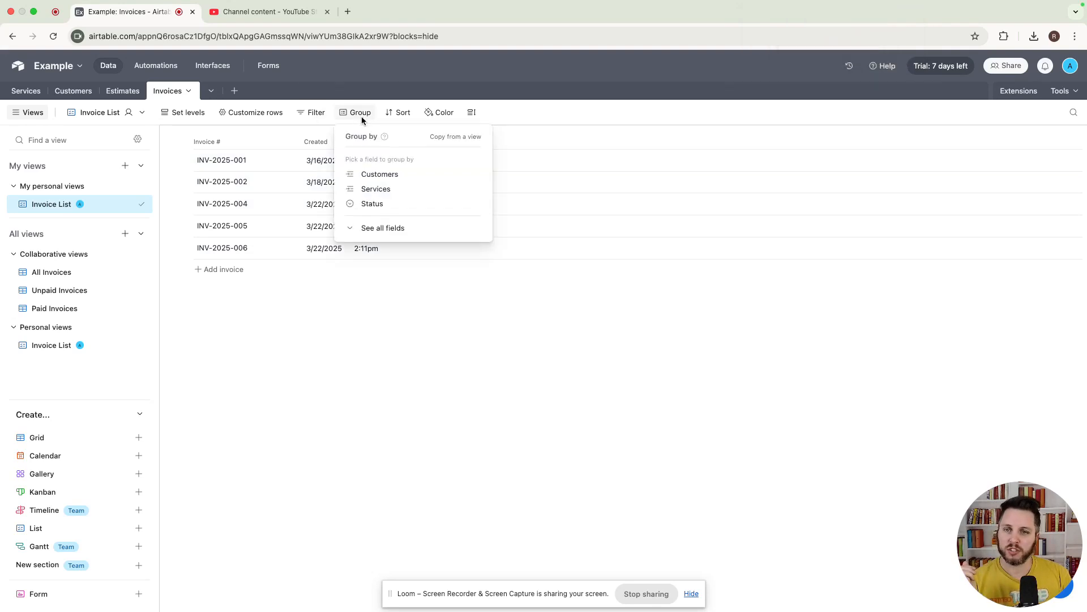
click(386, 175)
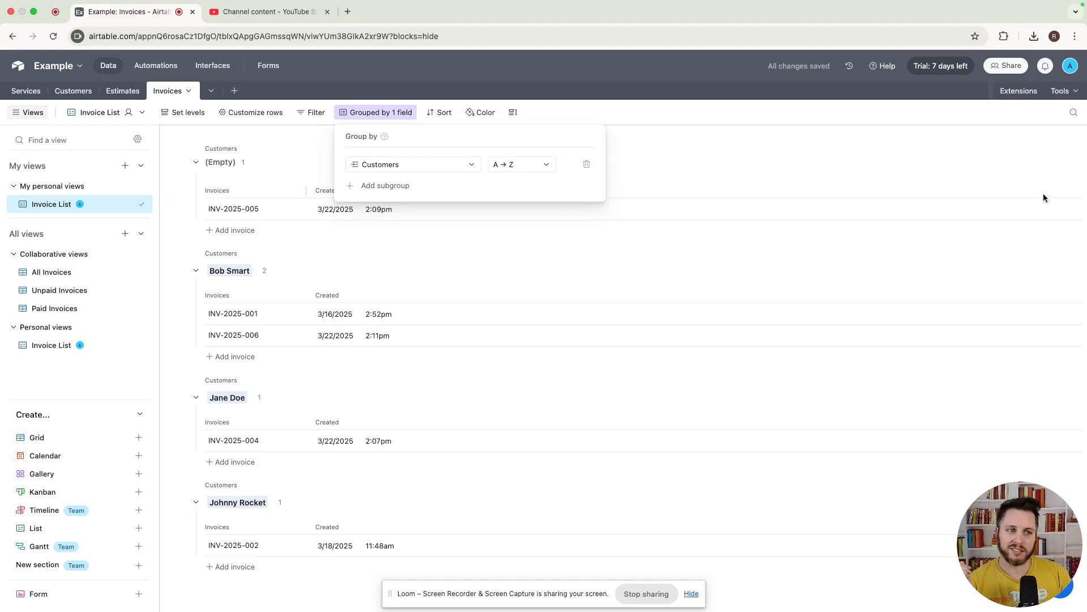
click(1063, 163)
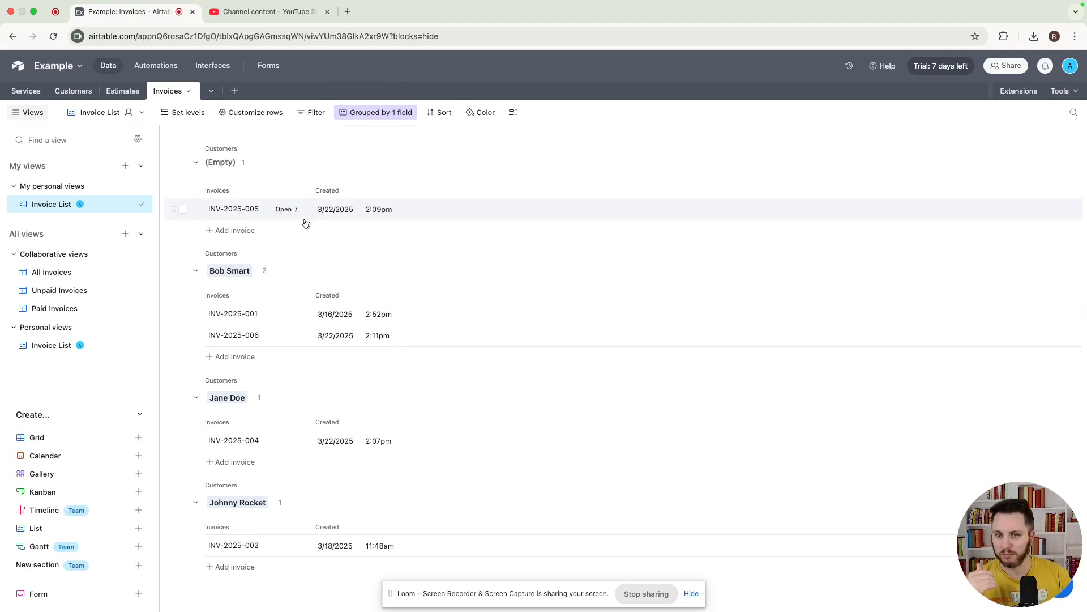
Assign the four-star customer to invoice INV-2025-005 and close the record
click(286, 210)
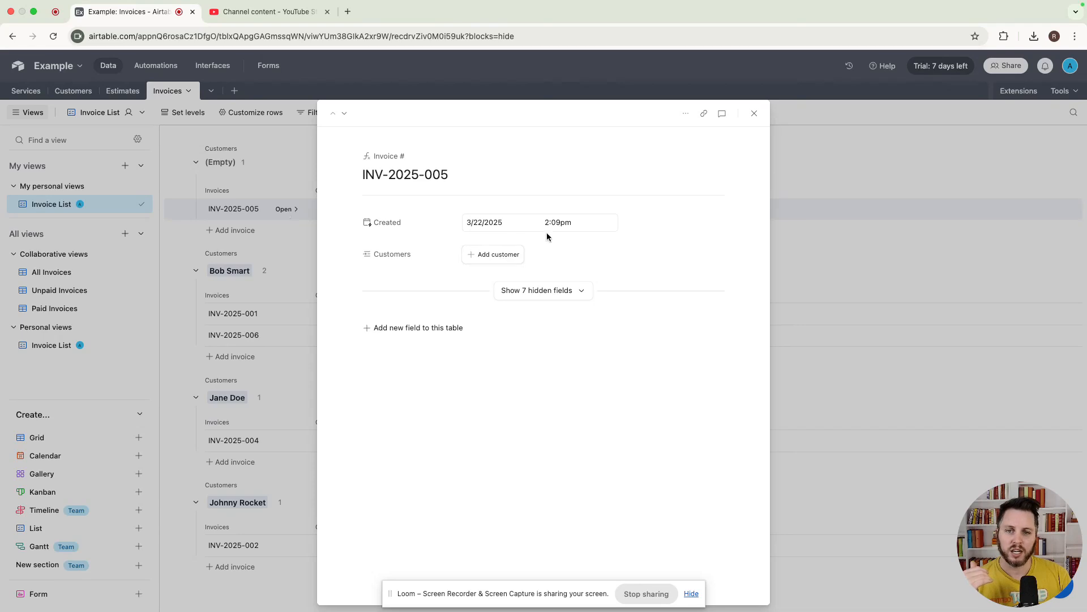
click(502, 255)
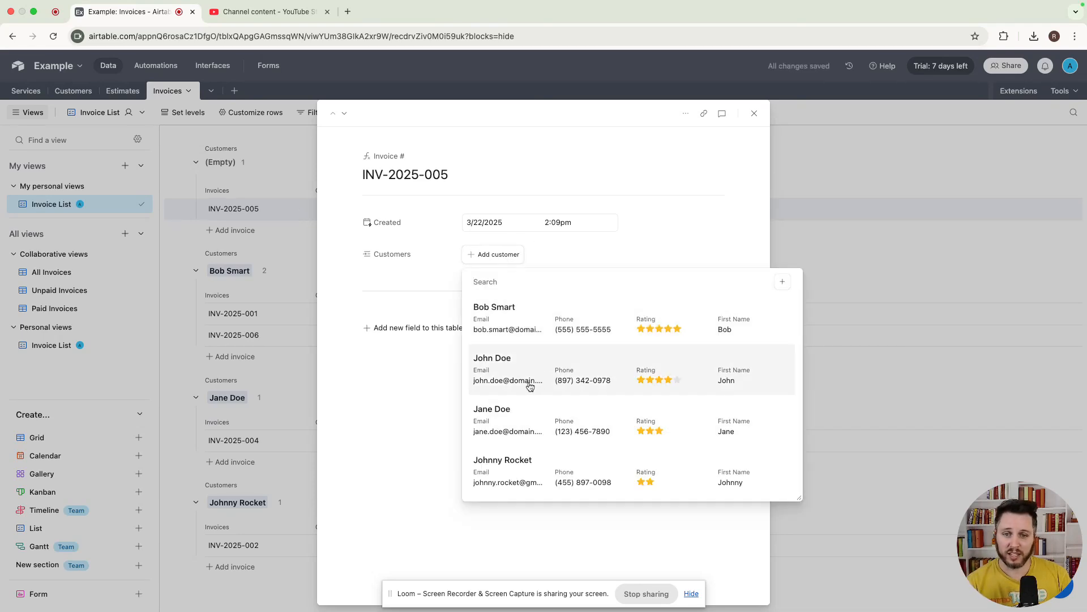
click(526, 374)
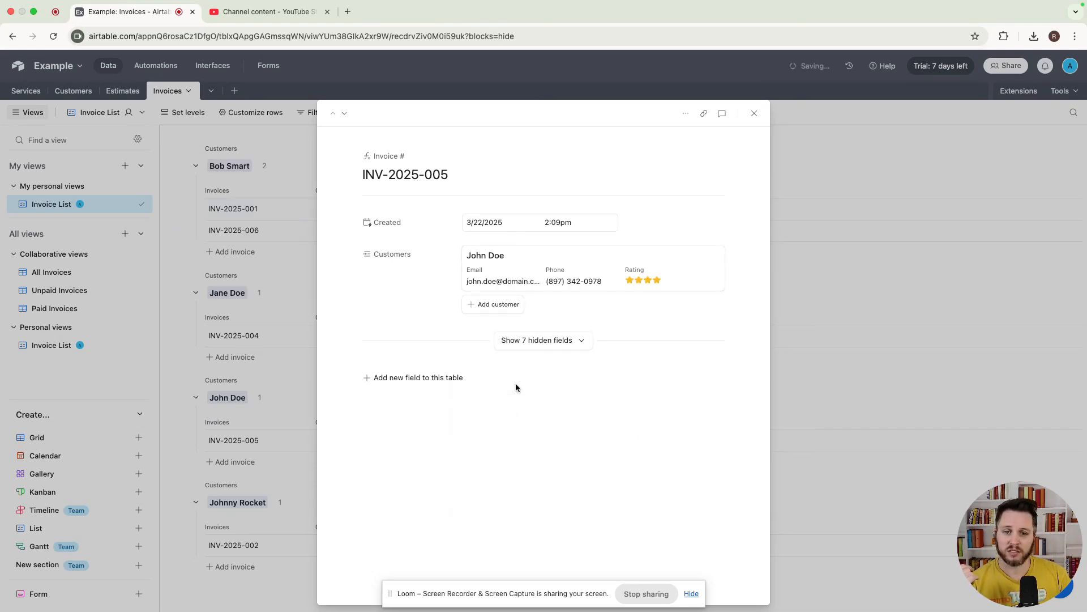
click(754, 113)
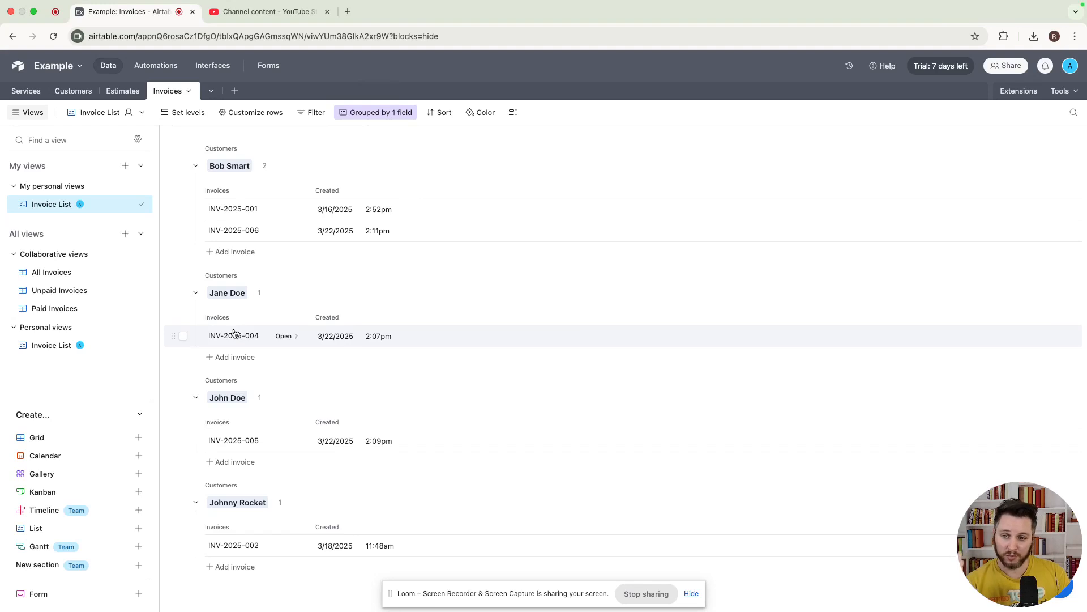
Collapse all four customer groups in the Invoice List
click(196, 292)
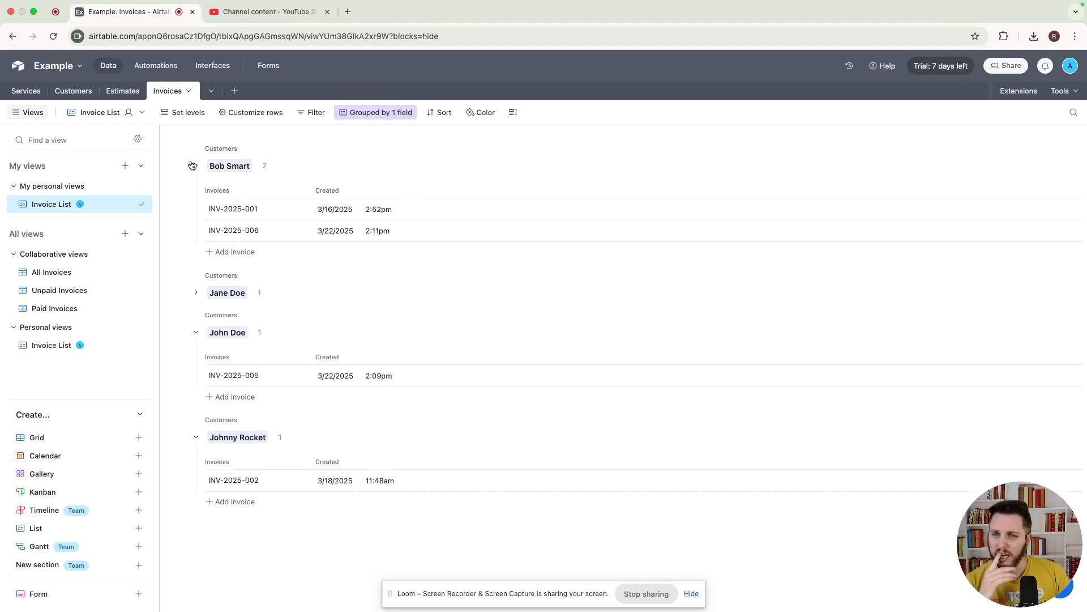
click(196, 166)
click(194, 246)
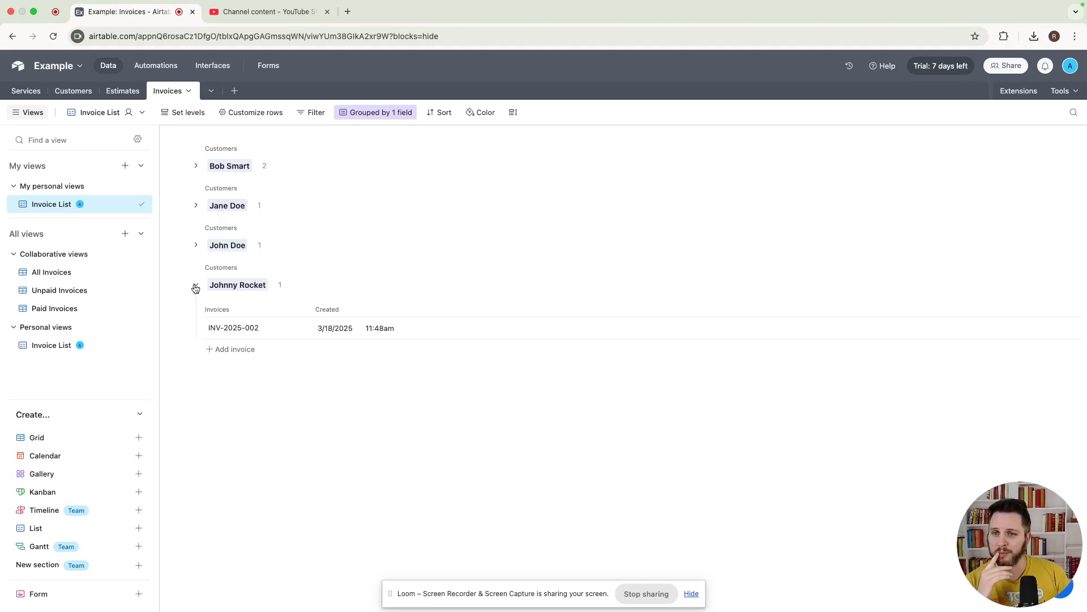
click(196, 285)
click(277, 115)
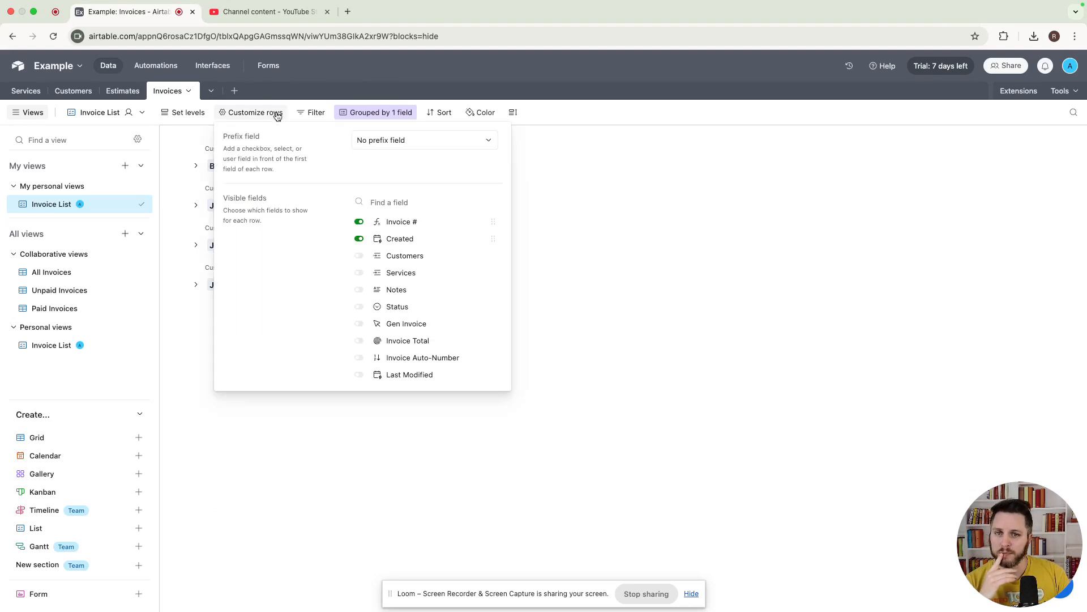
click(277, 115)
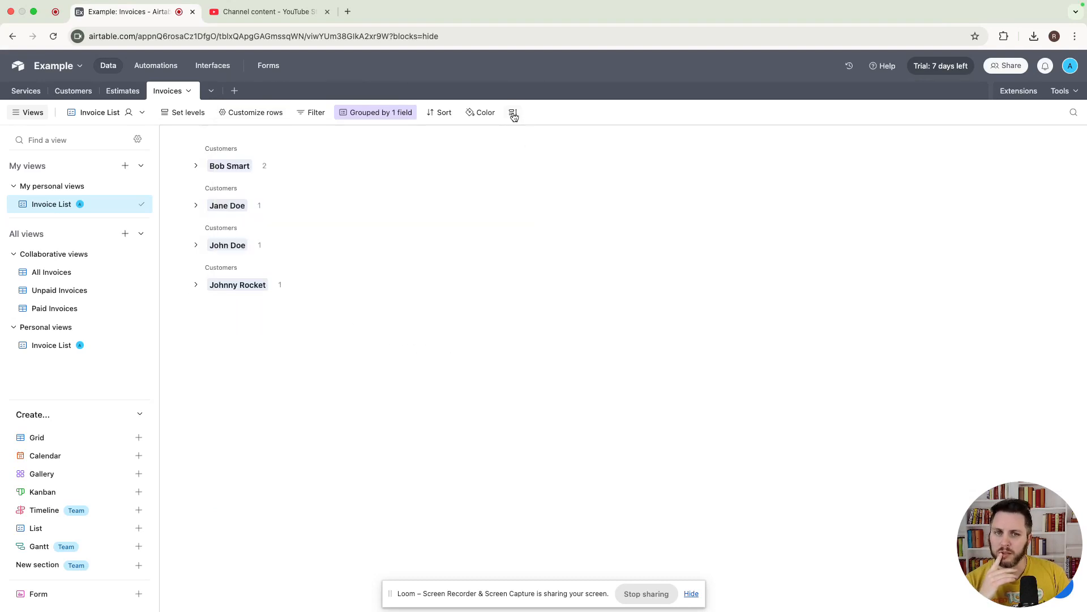
click(512, 112)
click(378, 242)
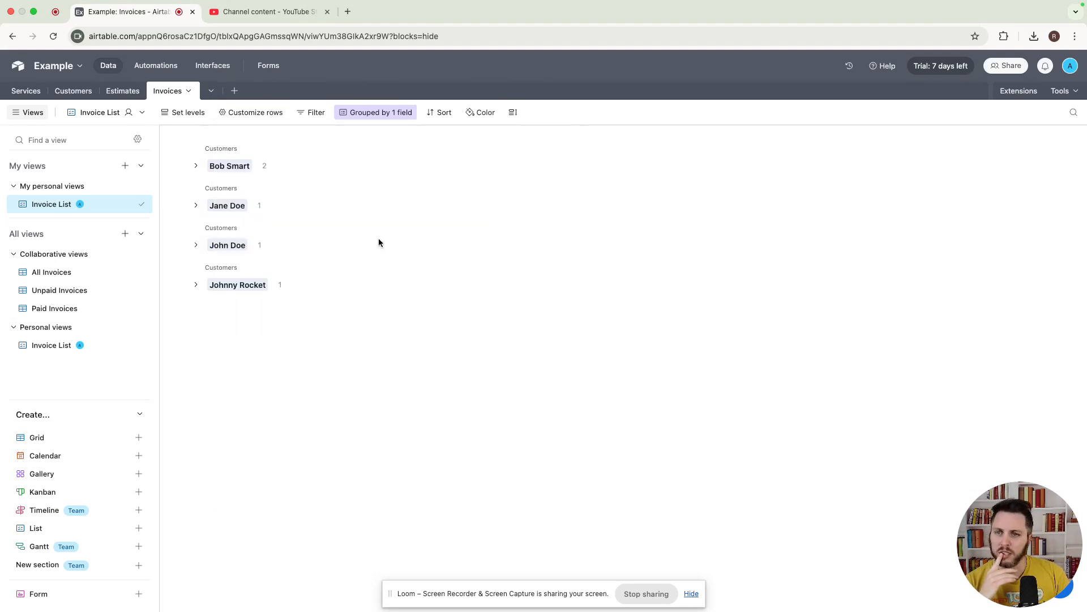
click(236, 112)
click(258, 492)
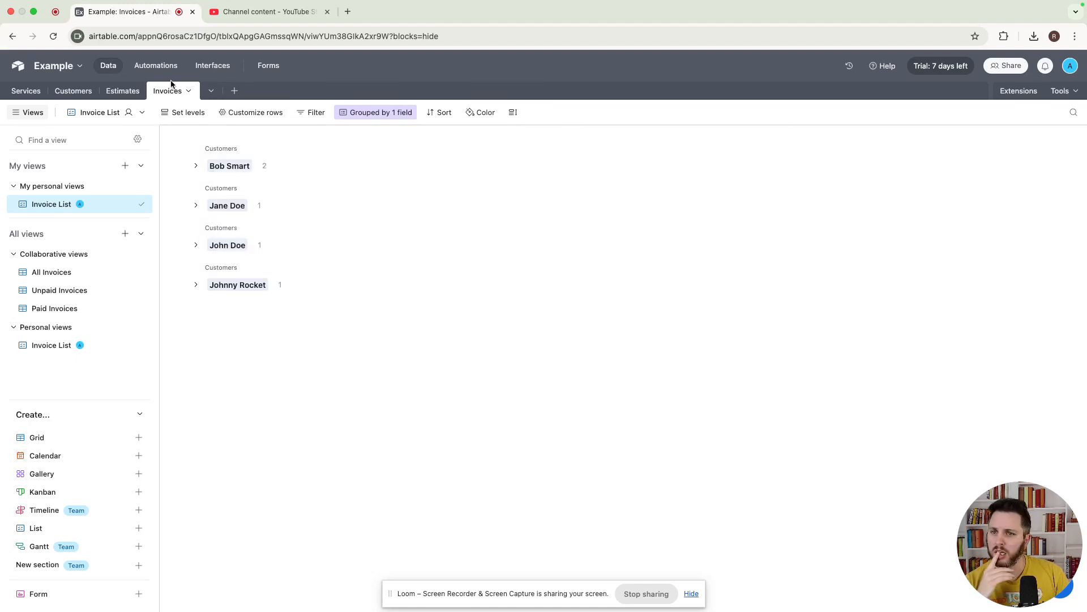
click(142, 112)
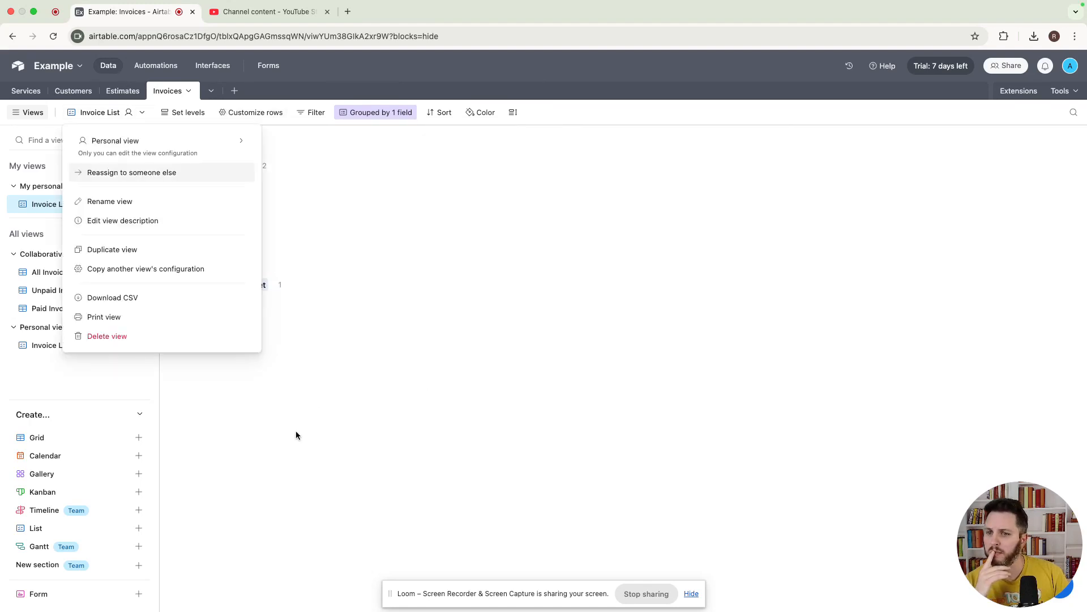
click(291, 468)
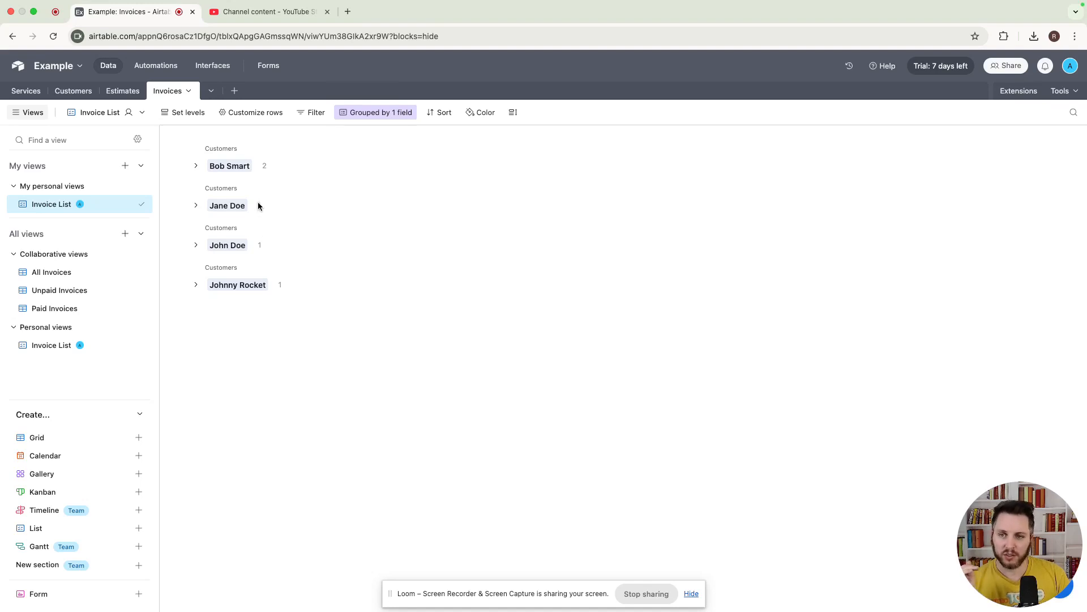
Expand the first three customer groups to show their invoices
click(196, 205)
click(194, 311)
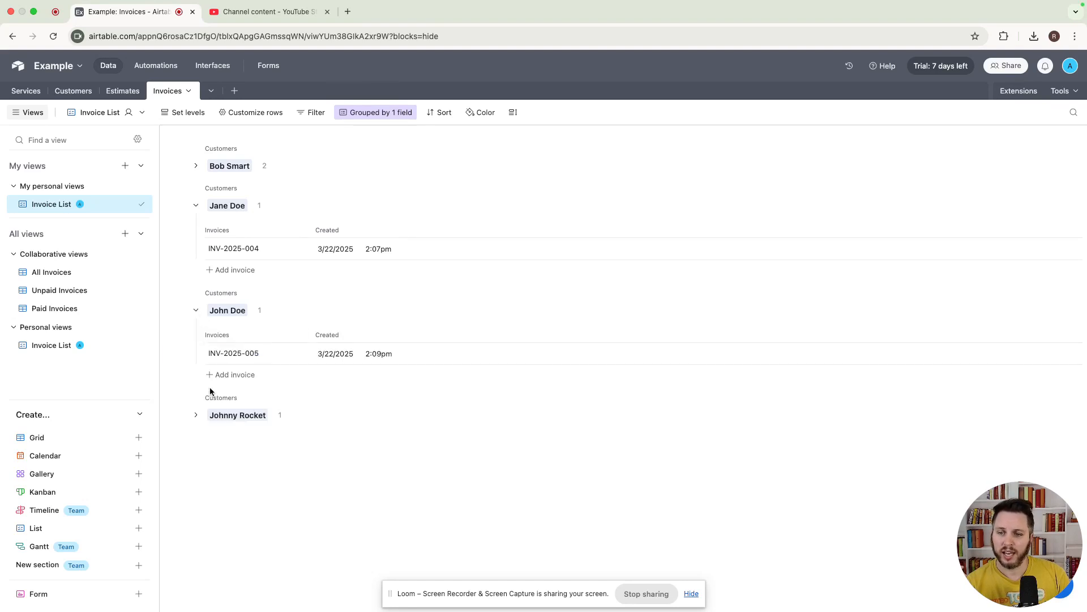
click(197, 166)
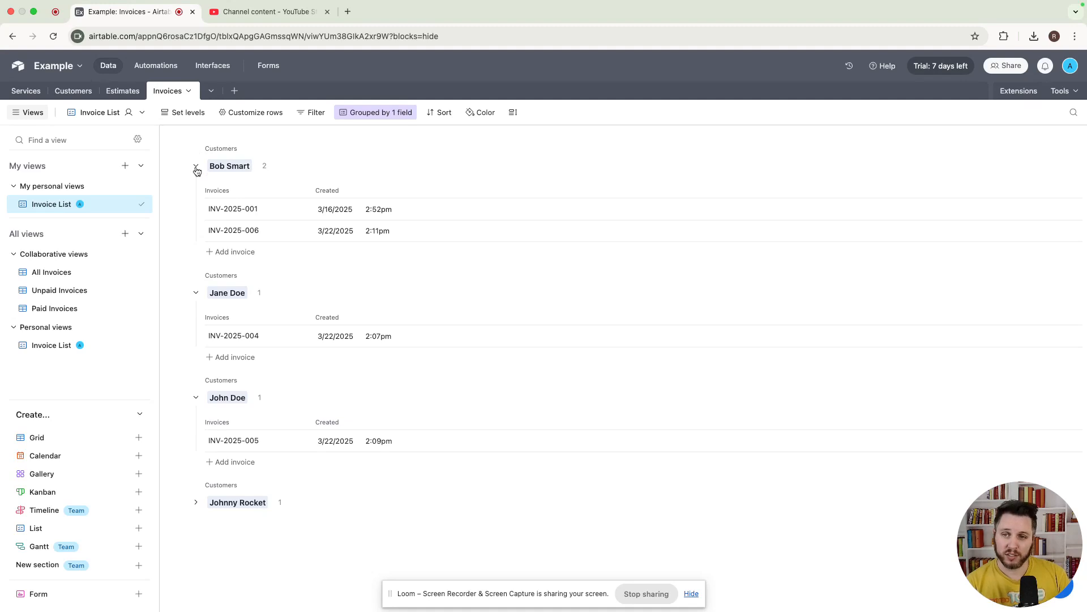
Add a filter condition to the Invoice List and examine the fields available for it
click(309, 112)
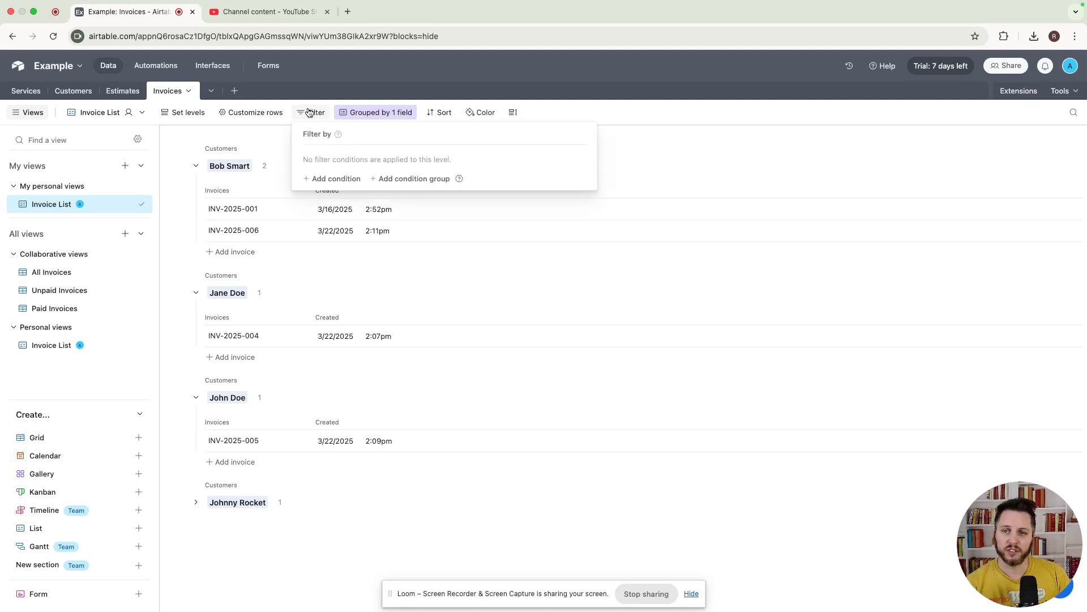
click(351, 179)
click(365, 162)
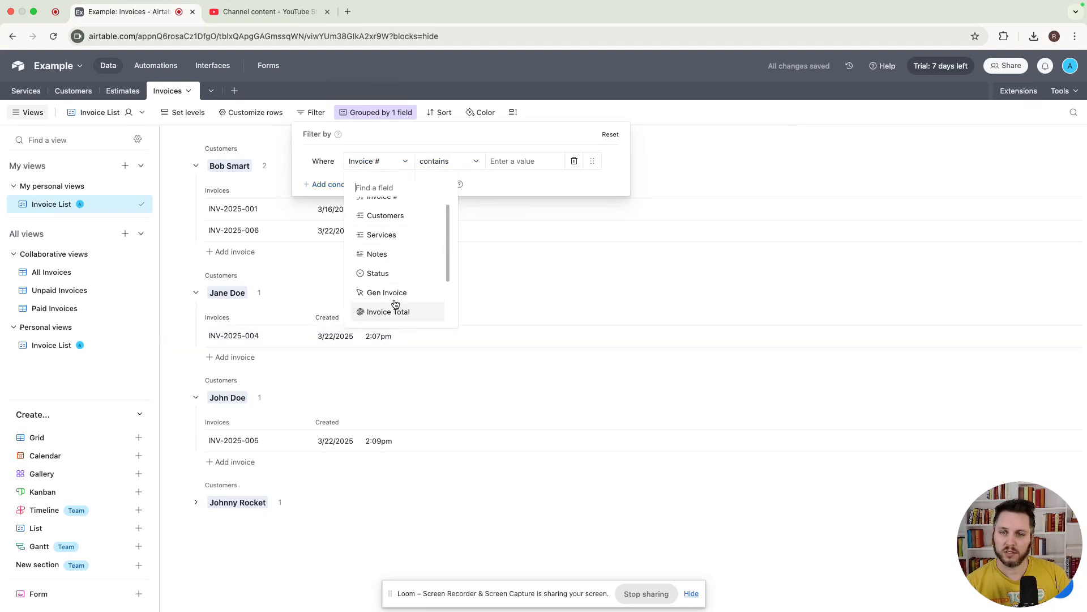
scroll(396, 304, down, 2)
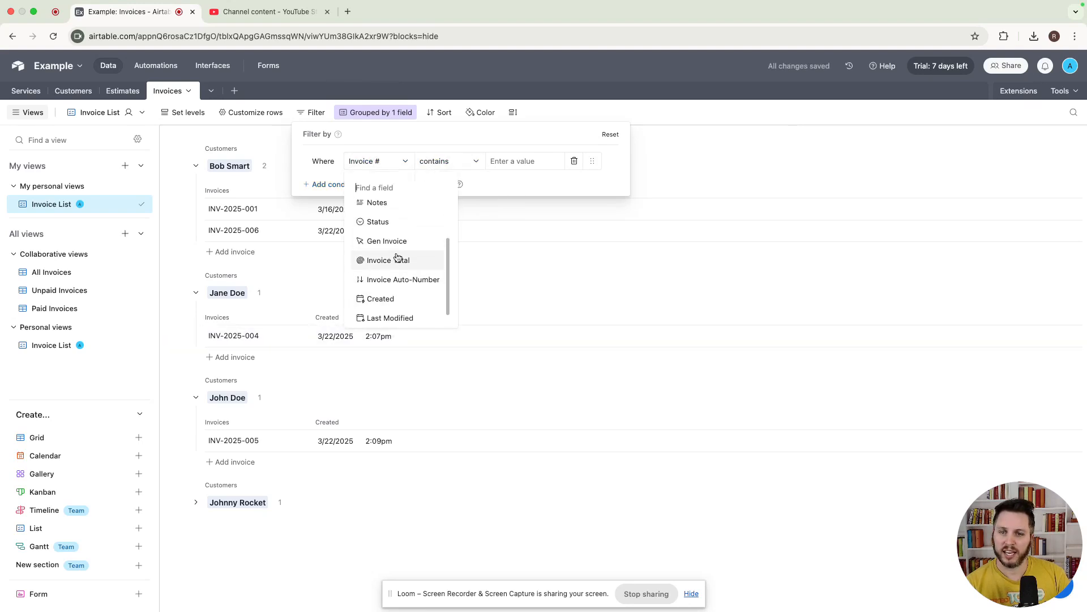
scroll(395, 292, up, 2)
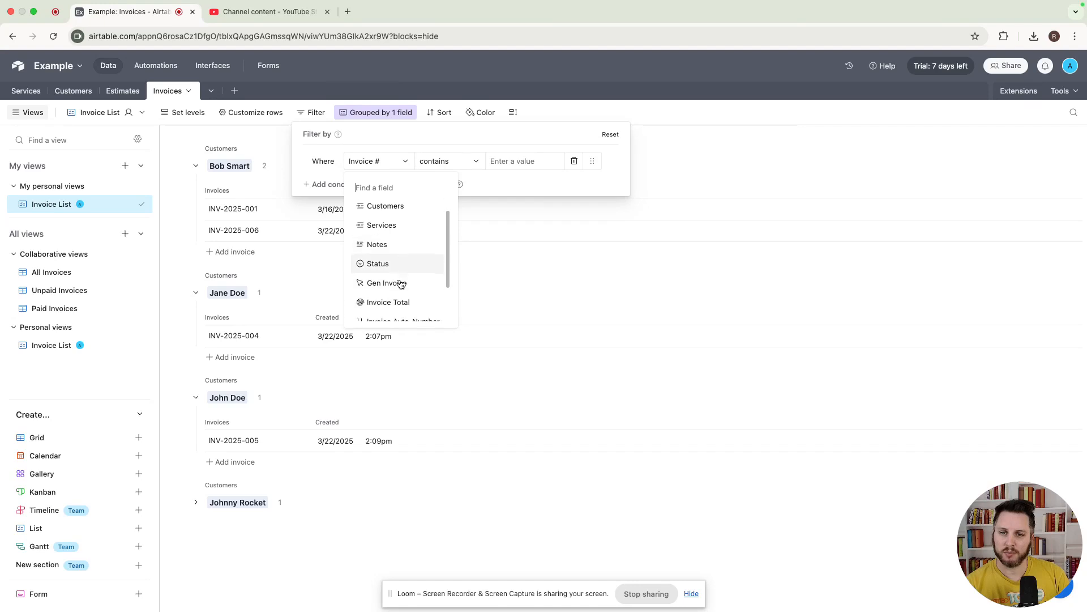
scroll(402, 284, down, 3)
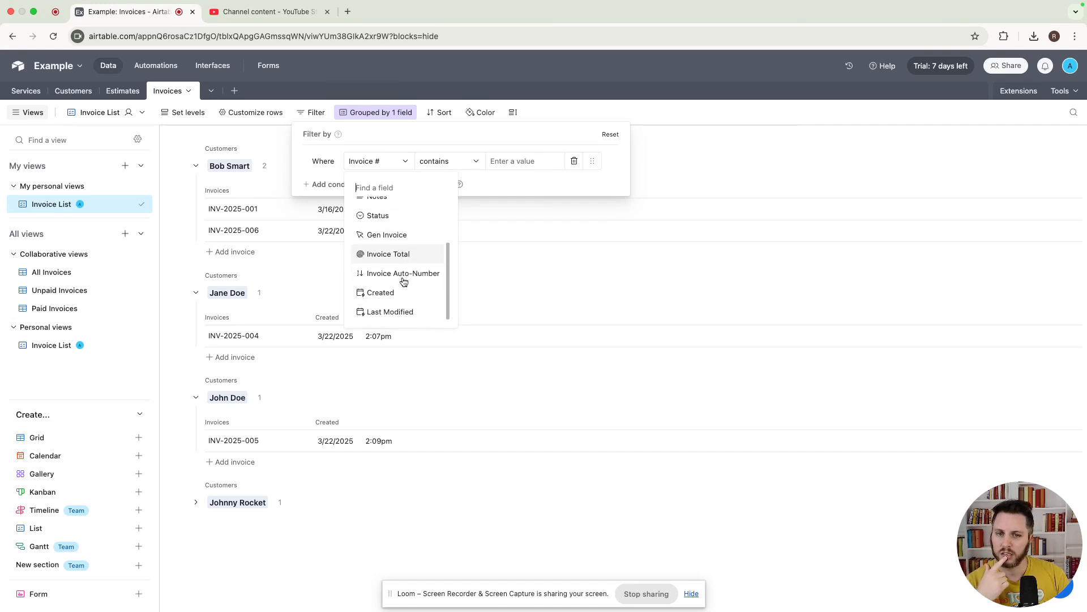
scroll(403, 282, up, 3)
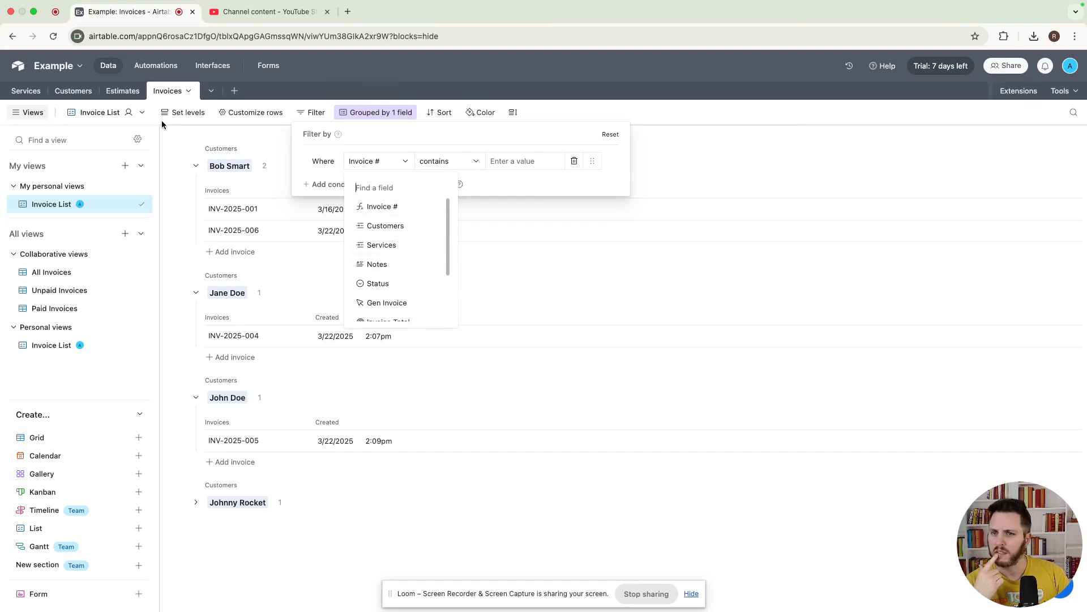
Visit the Estimates table and return to the Invoice List, dismissing the notice about personal views
click(122, 92)
click(171, 91)
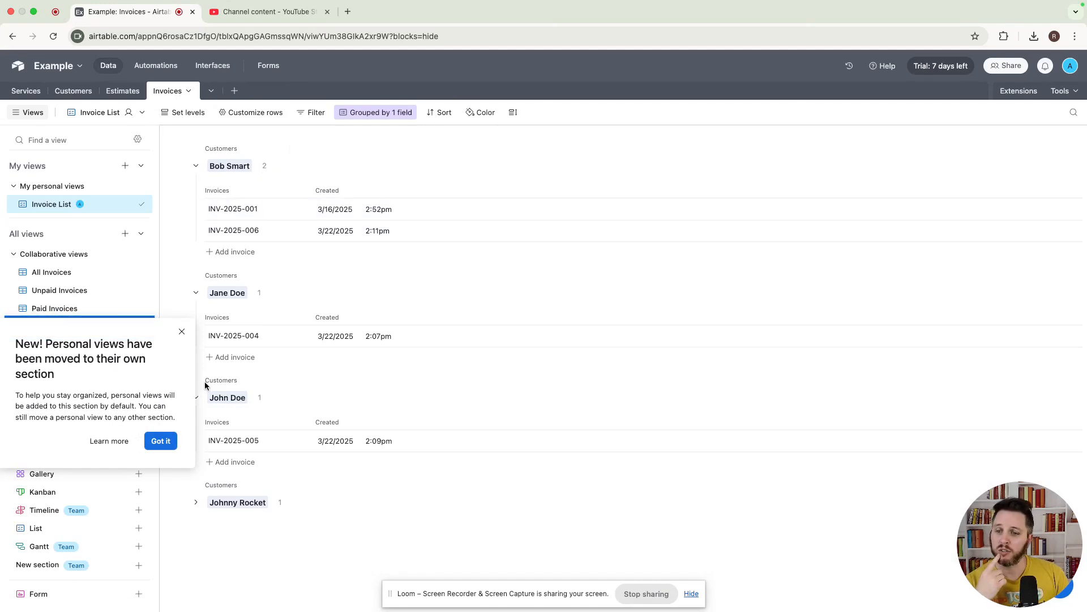
click(182, 332)
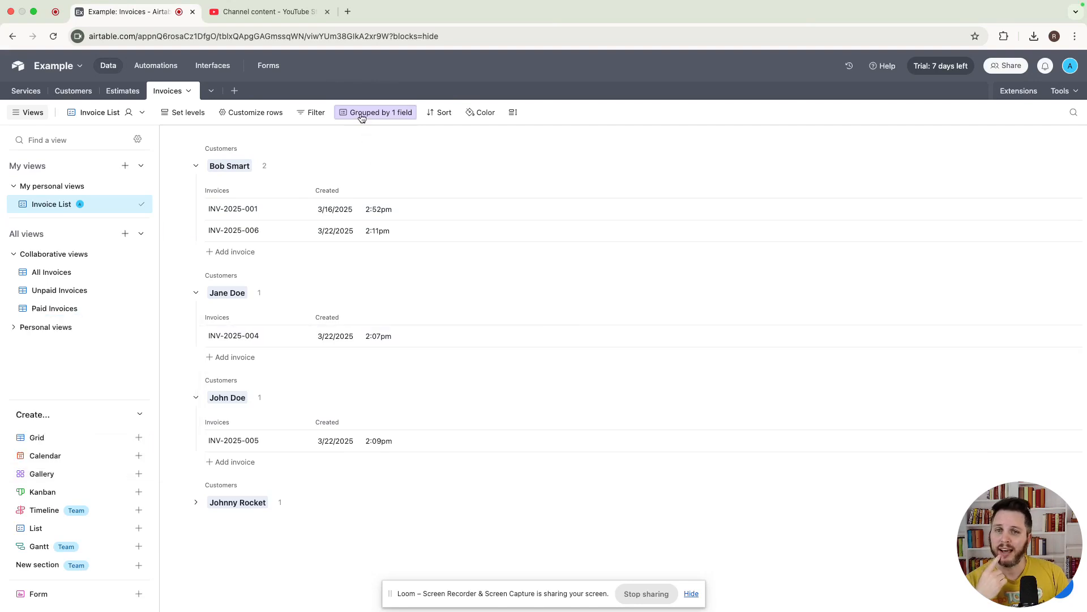
Filter the Invoice List to records whose Status is not Paid and check the result against the All Invoices view
click(312, 112)
click(377, 161)
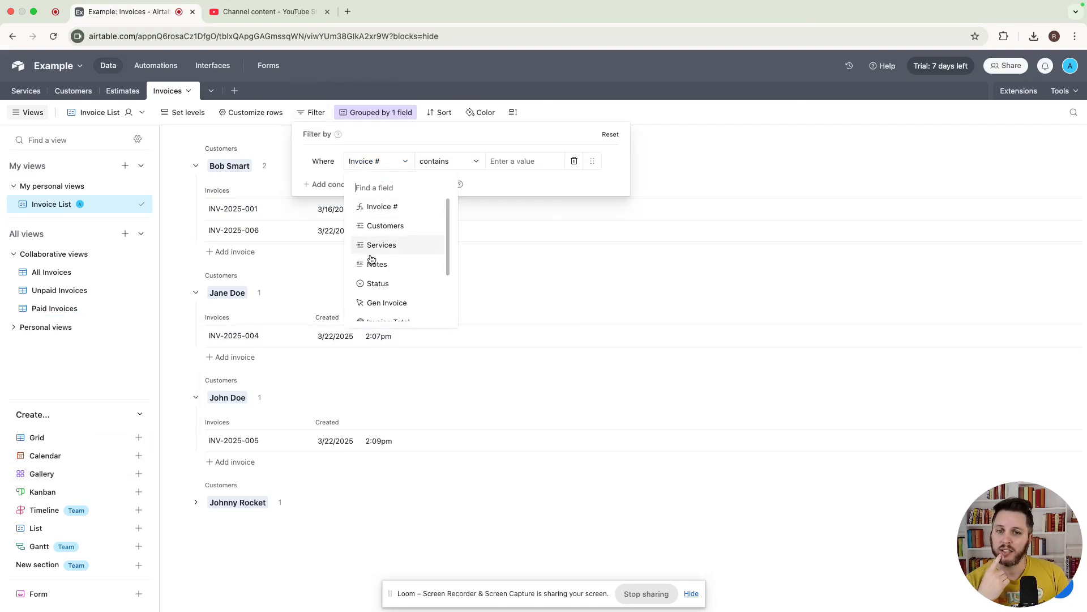
click(372, 286)
click(470, 159)
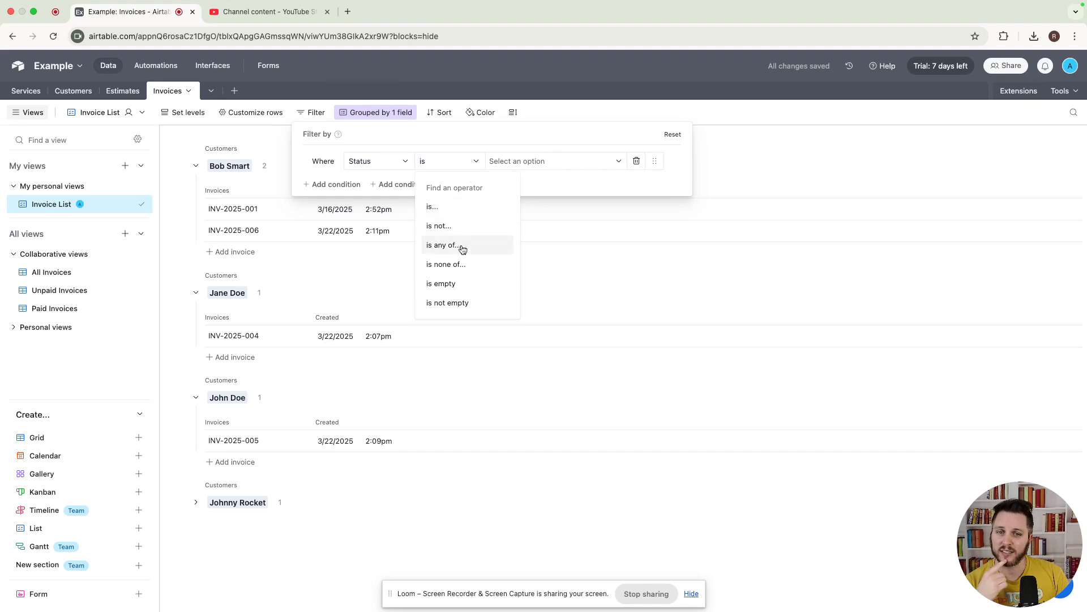
click(517, 166)
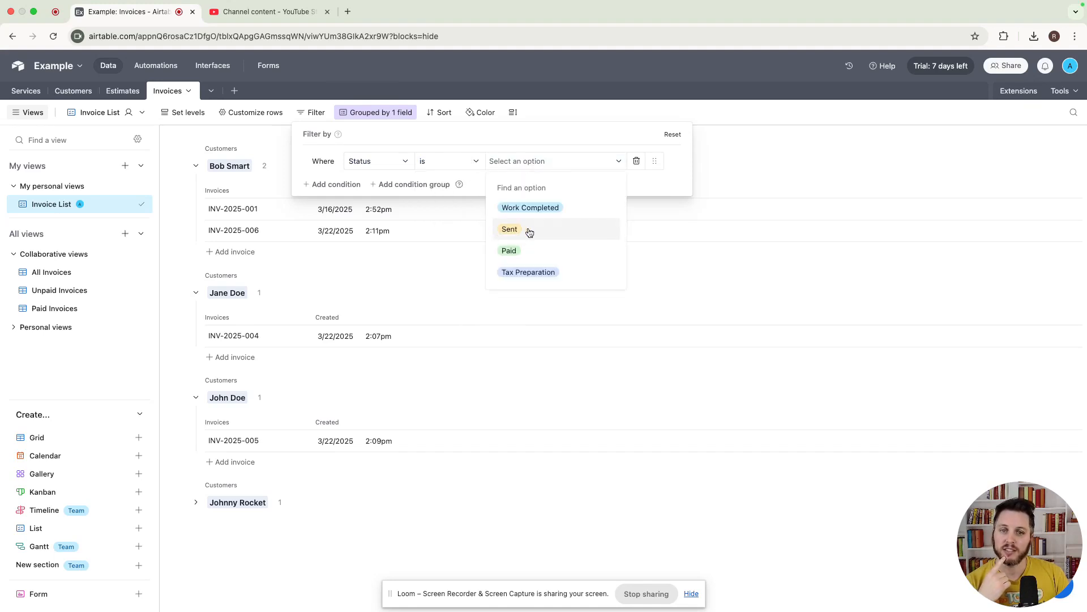
click(448, 161)
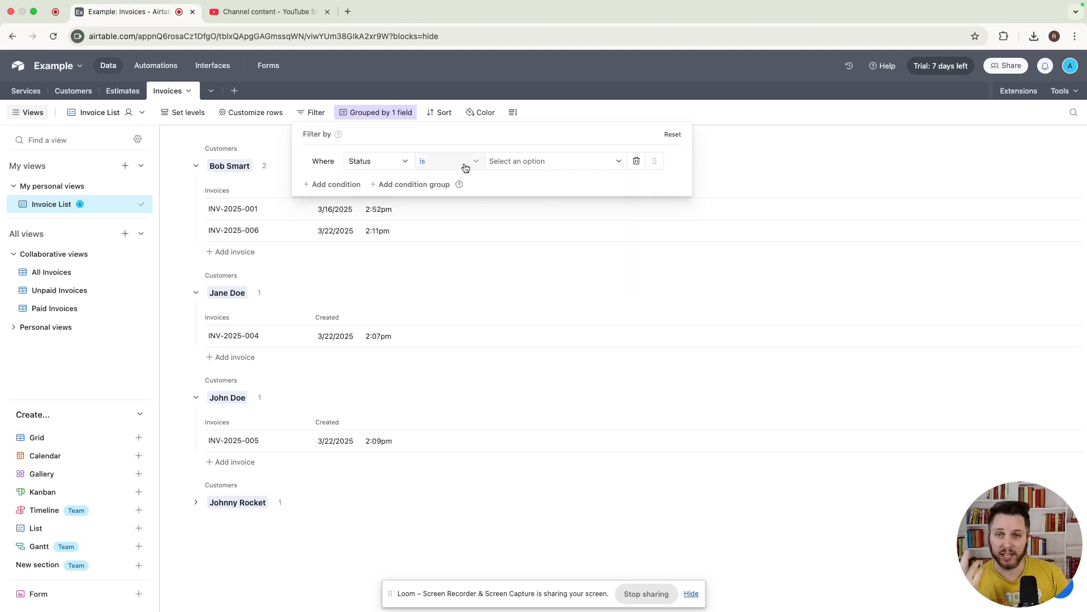
click(445, 225)
click(521, 169)
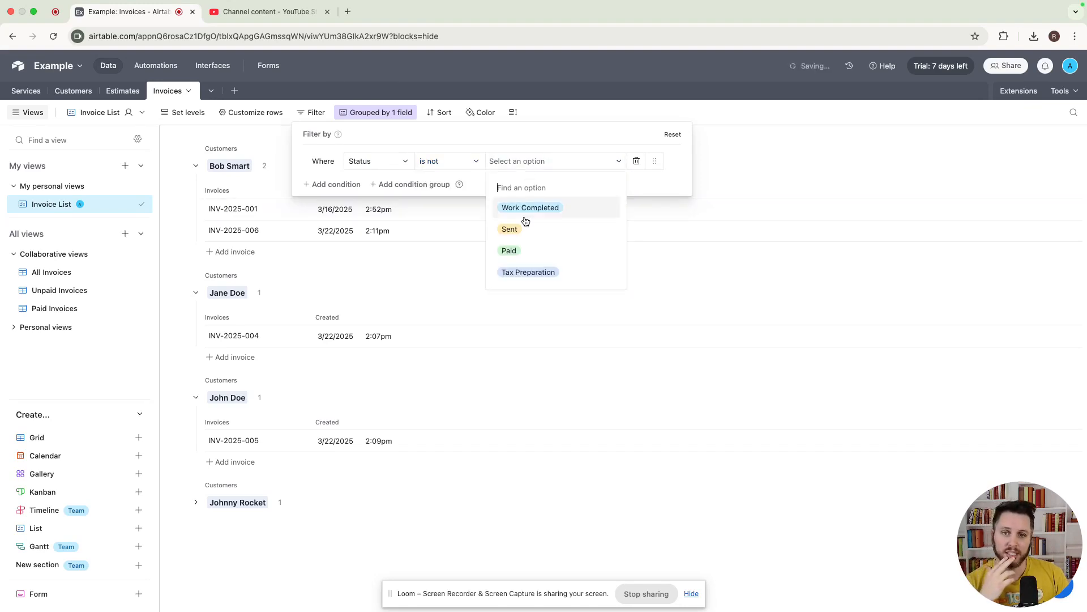
click(514, 249)
click(787, 149)
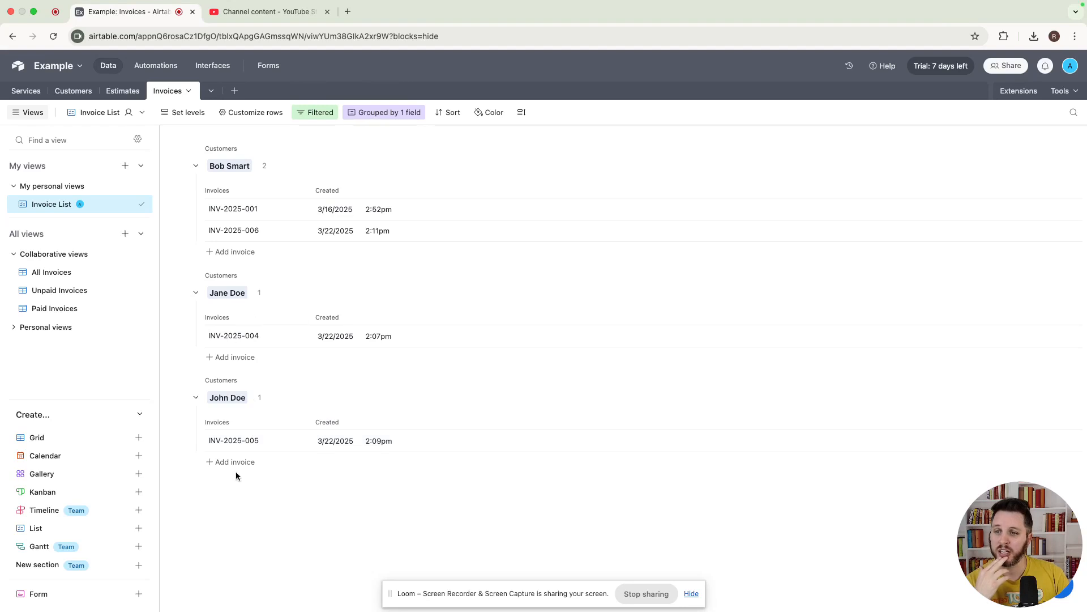
click(66, 272)
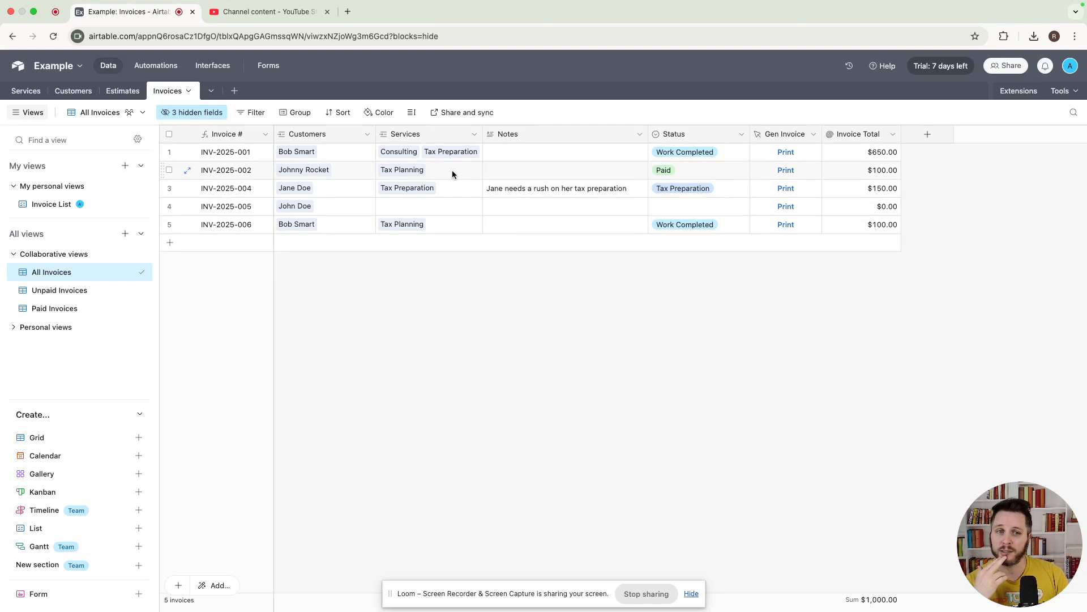
click(63, 204)
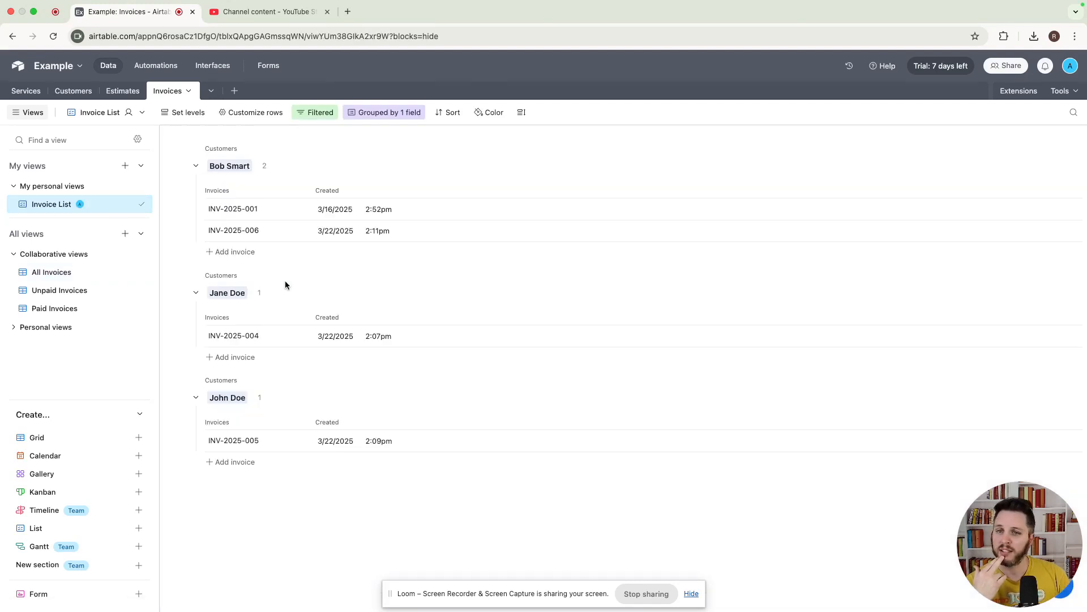
Rename the personal Invoice List view as Unpaid Invoices List
mouse_move(140, 206)
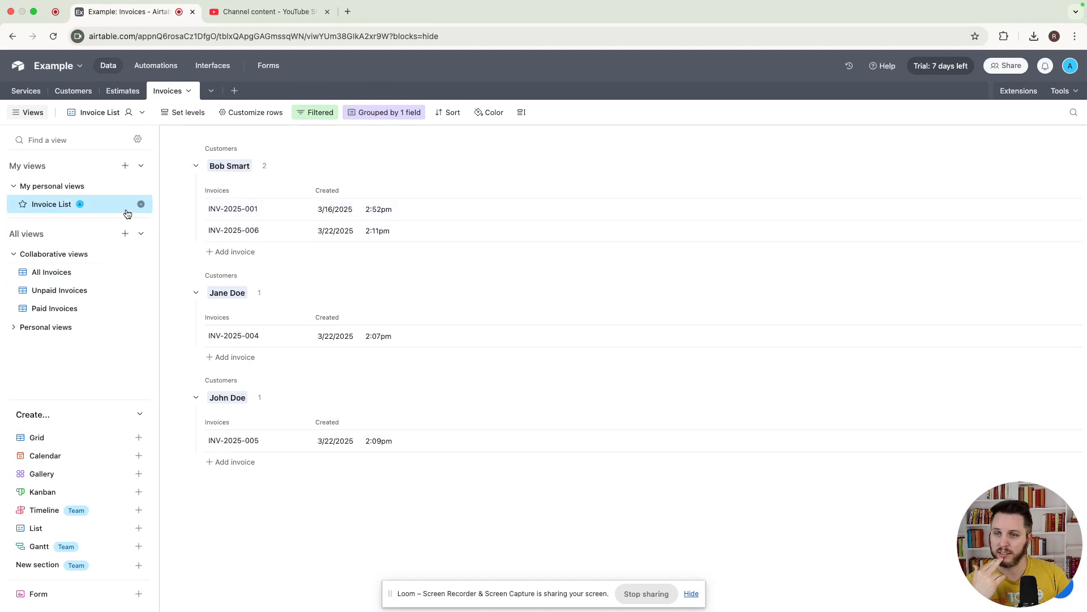
click(138, 208)
click(173, 257)
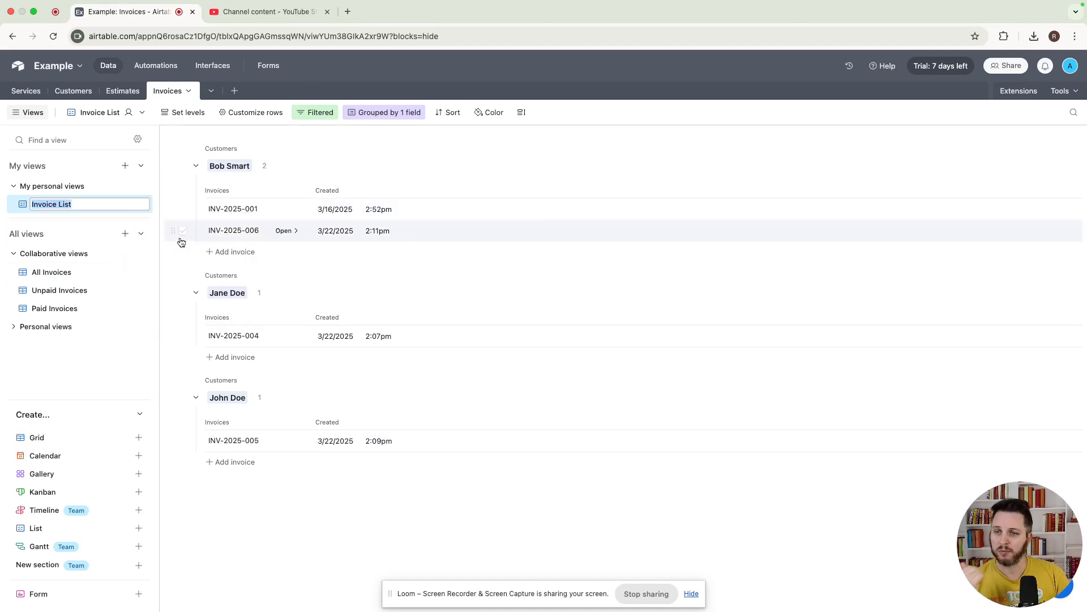
text(Up)
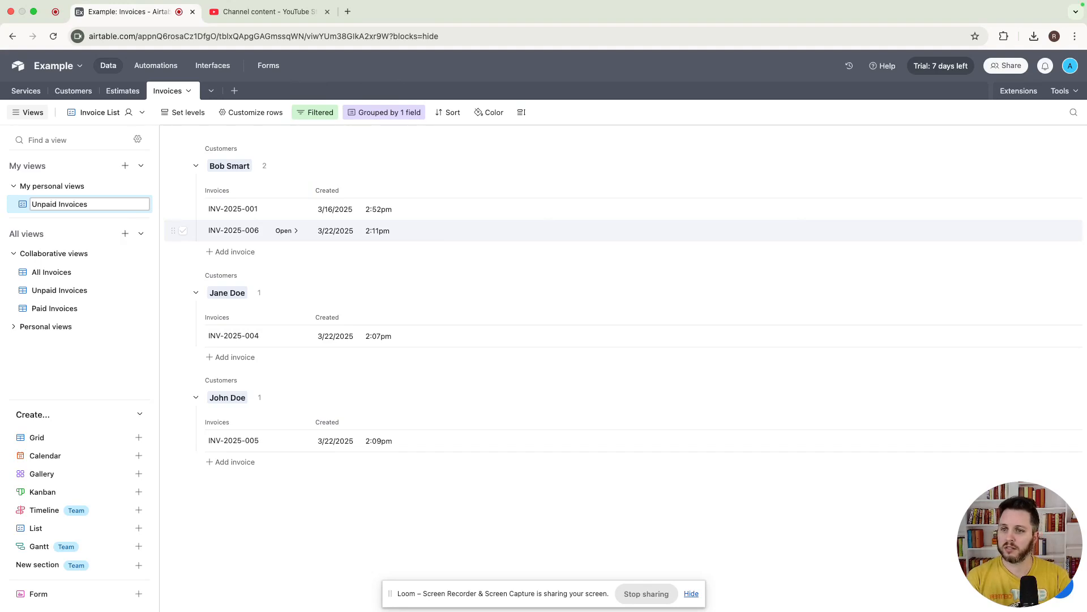
key(Return)
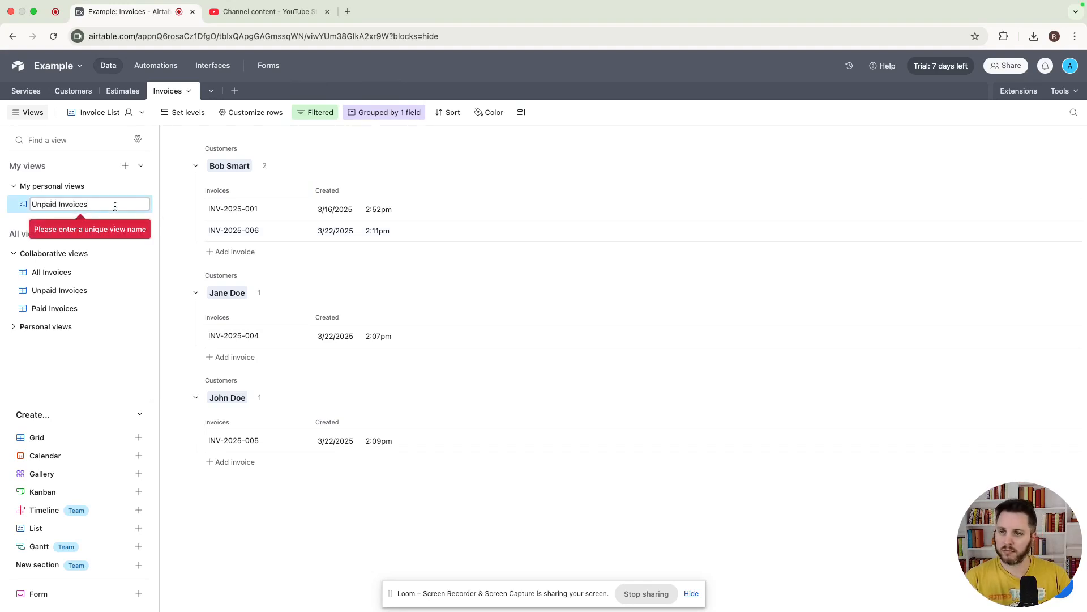
text(List)
key(Return)
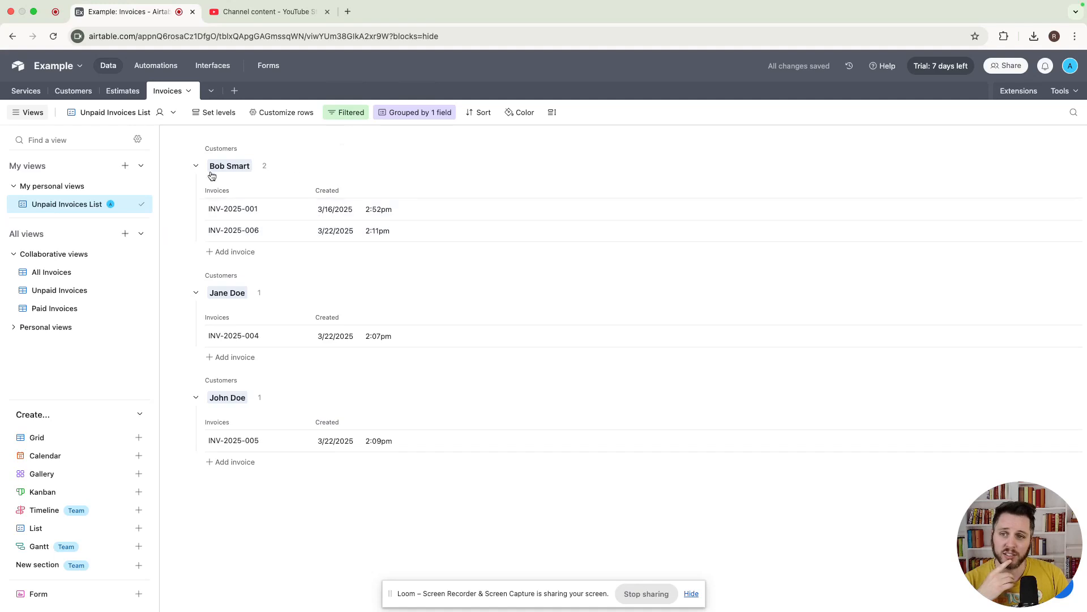
Collapse the three customer groups in the Unpaid Invoices List and expand the first one again
click(195, 166)
click(195, 206)
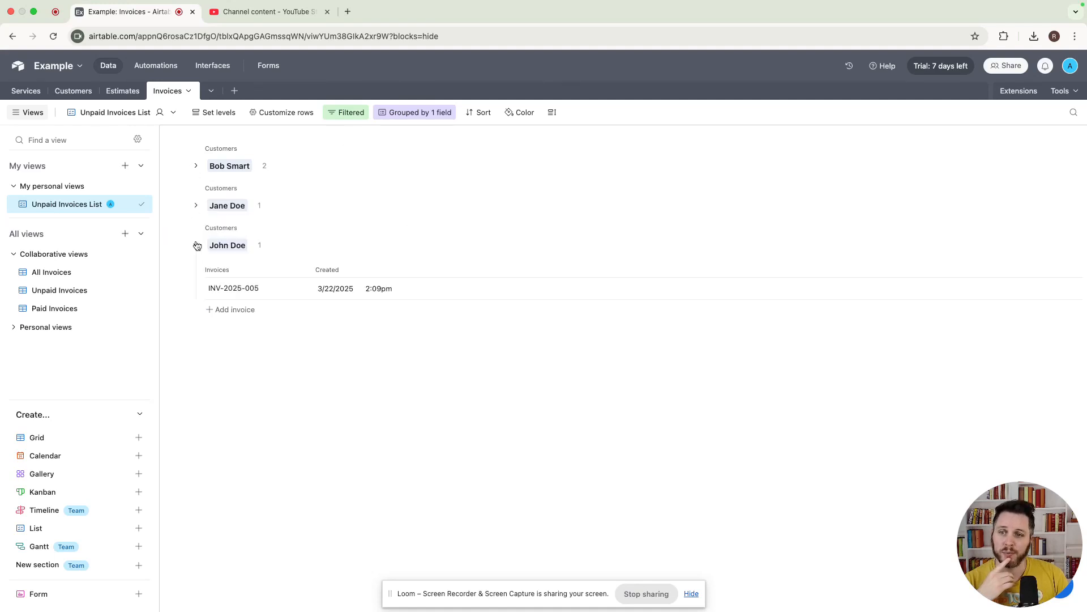
click(196, 246)
click(196, 166)
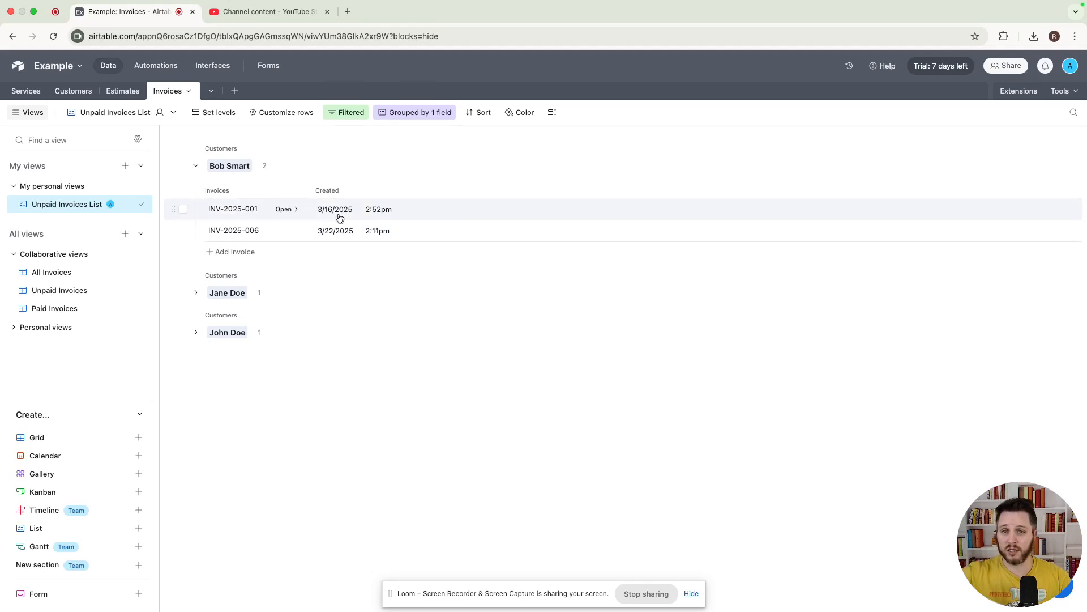
Open the first customer's first invoice with its hidden fields shown, set its Status to Sent, and close the record
click(287, 209)
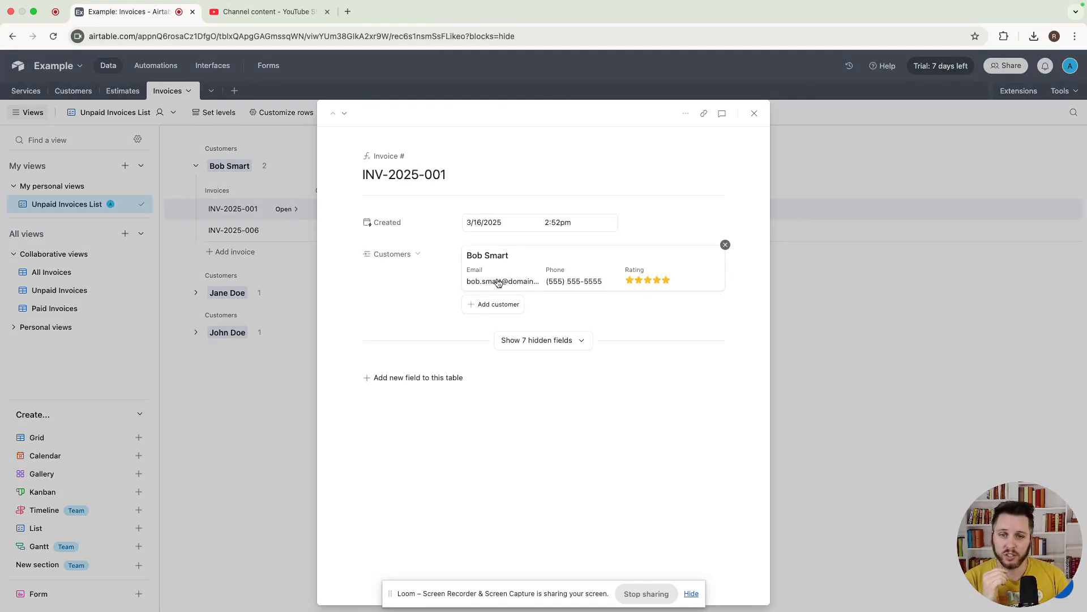
click(562, 346)
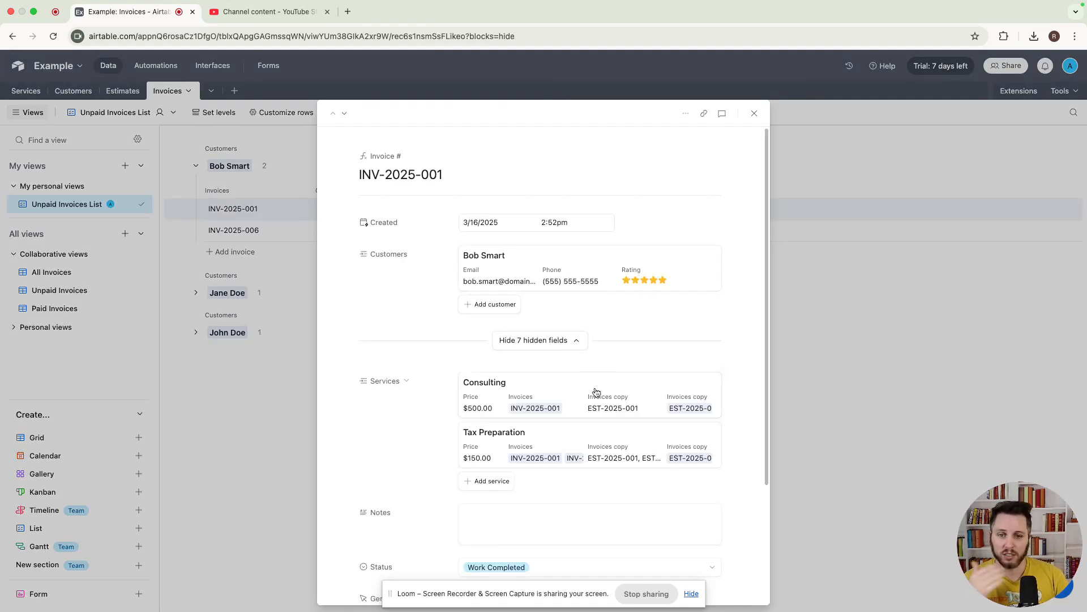
scroll(592, 374, down, 3)
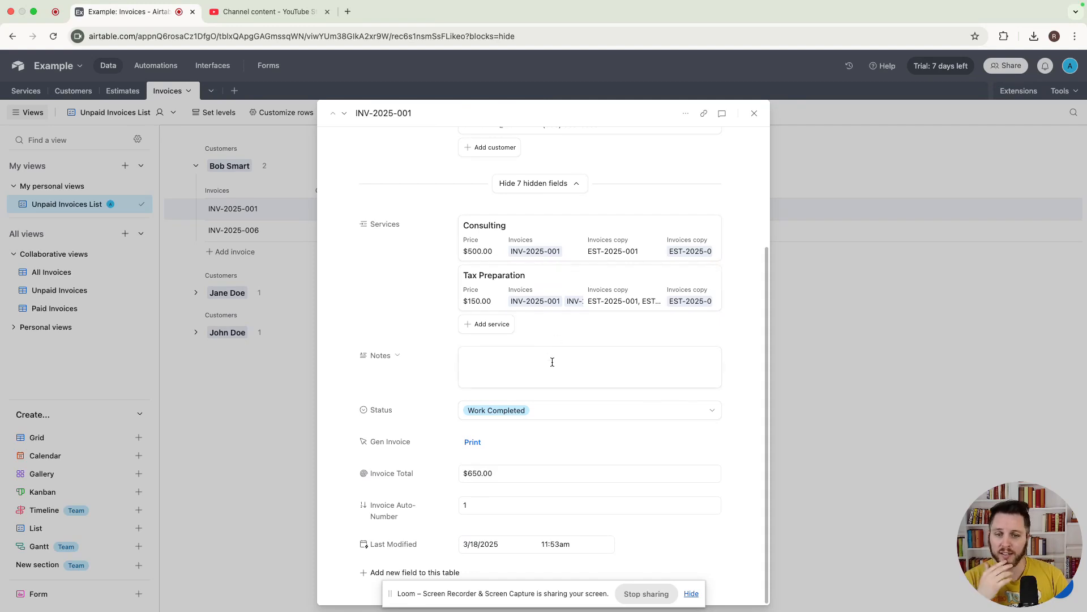
click(548, 415)
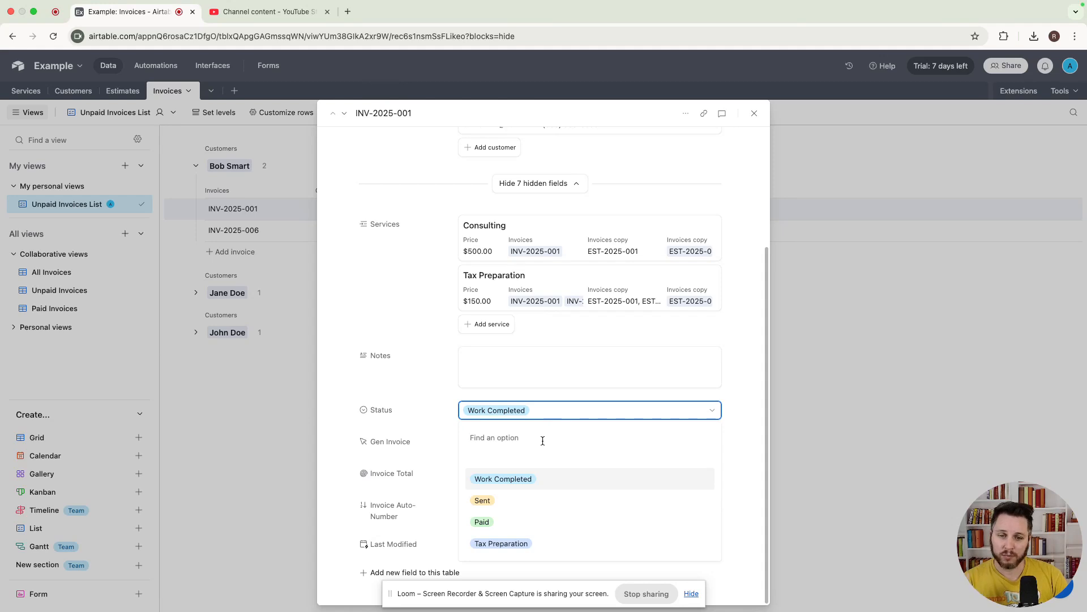
click(503, 500)
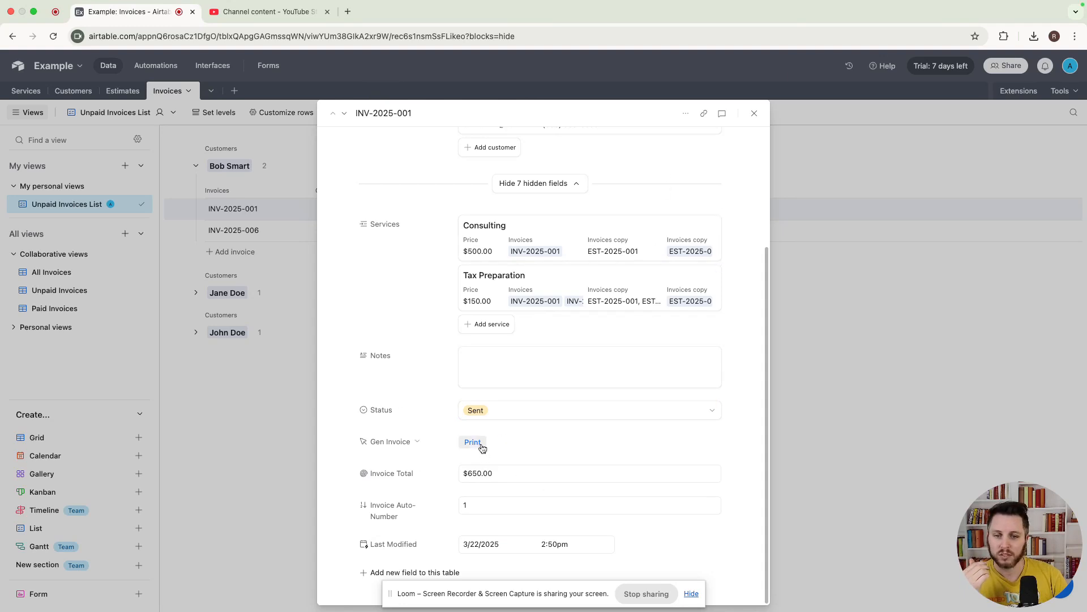
click(754, 113)
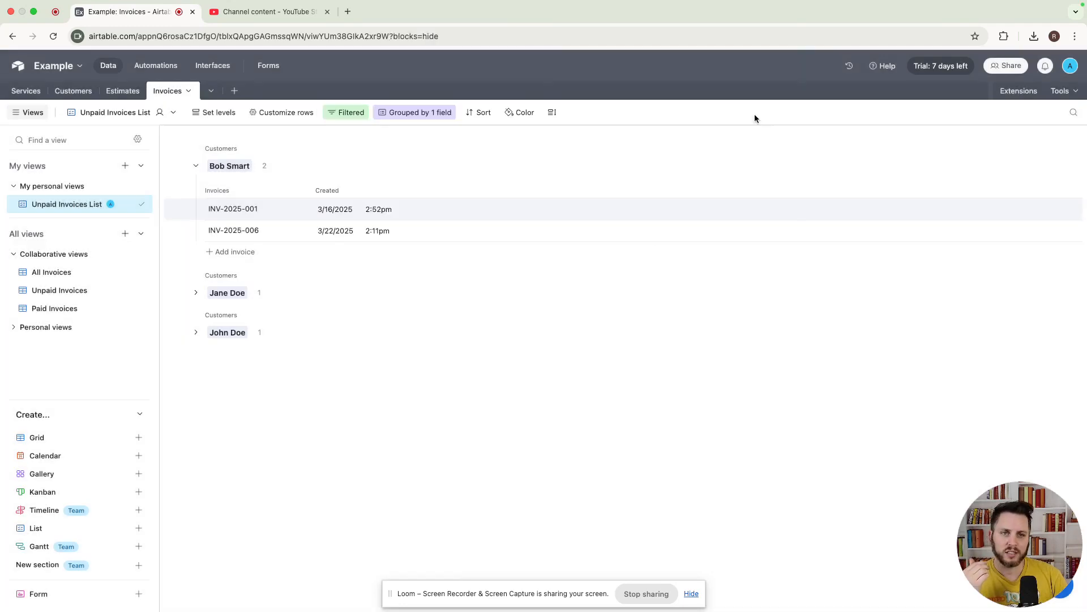
Generate the first invoice's preview directly from the All Invoices grid and close the extensions
click(82, 276)
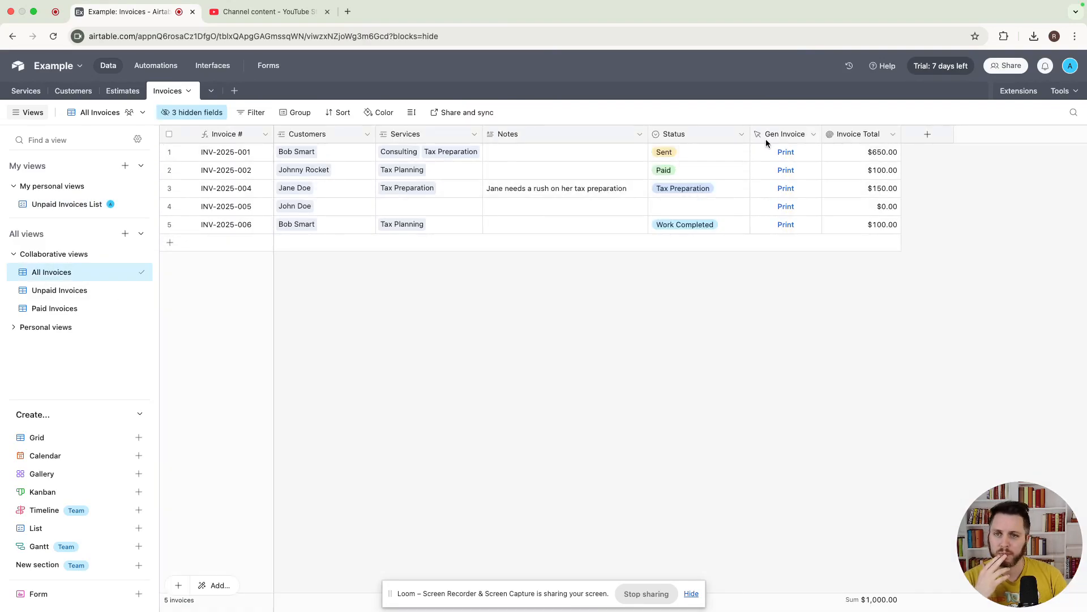
click(790, 153)
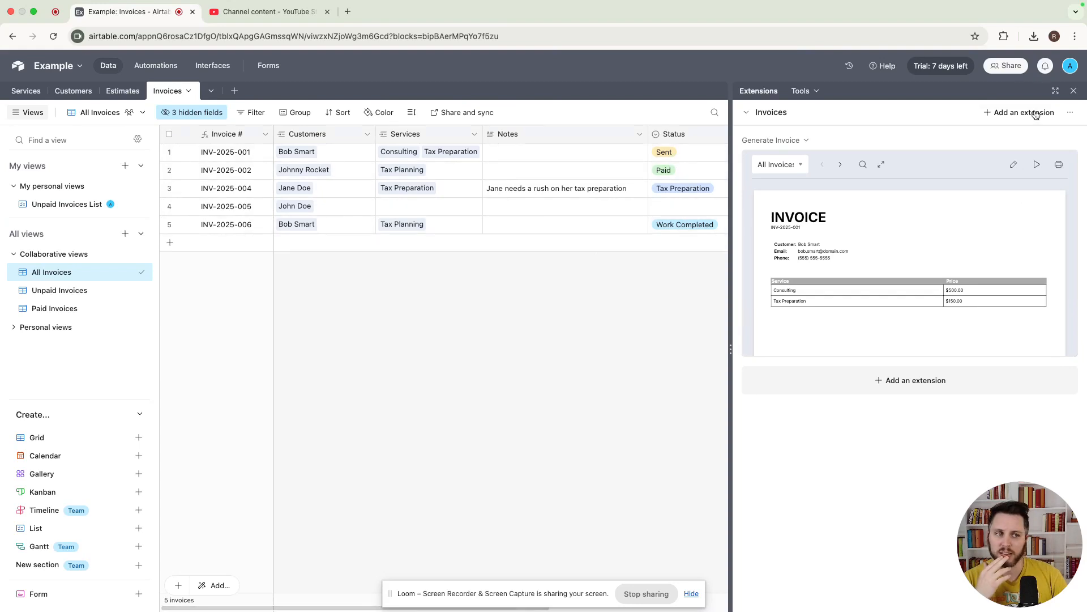
click(1074, 90)
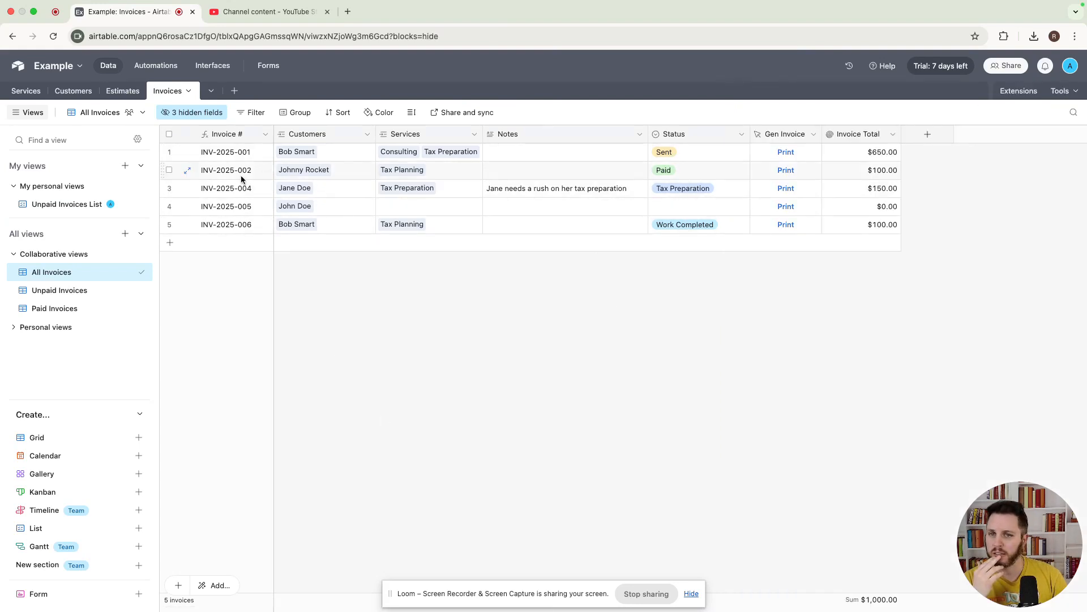
Expand the first invoice record in All Invoices, view its generated Print layout, and close both
click(257, 157)
click(187, 152)
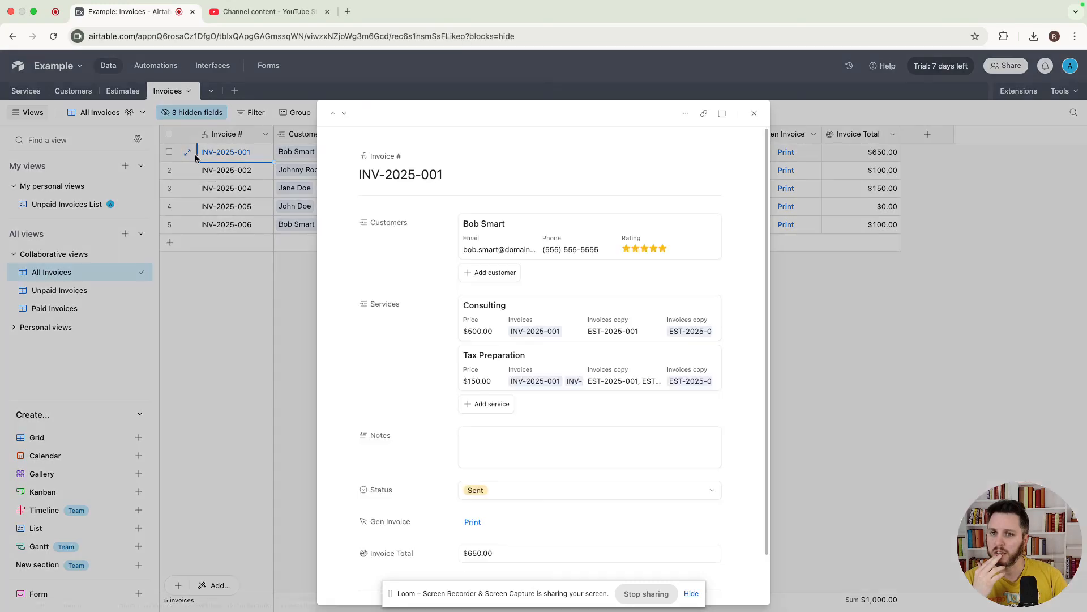
click(473, 522)
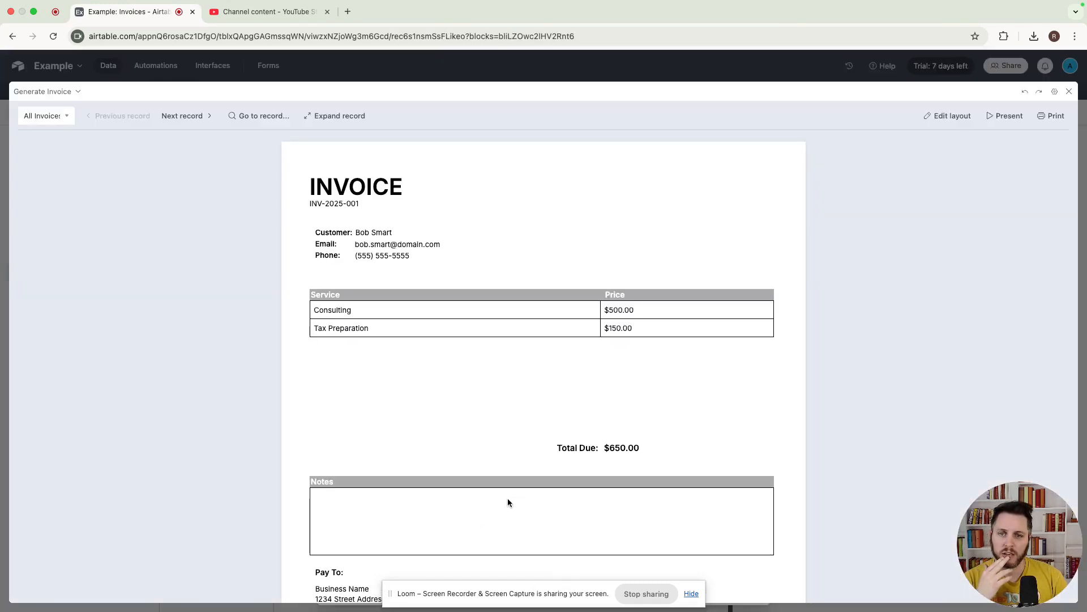
click(1069, 91)
click(233, 335)
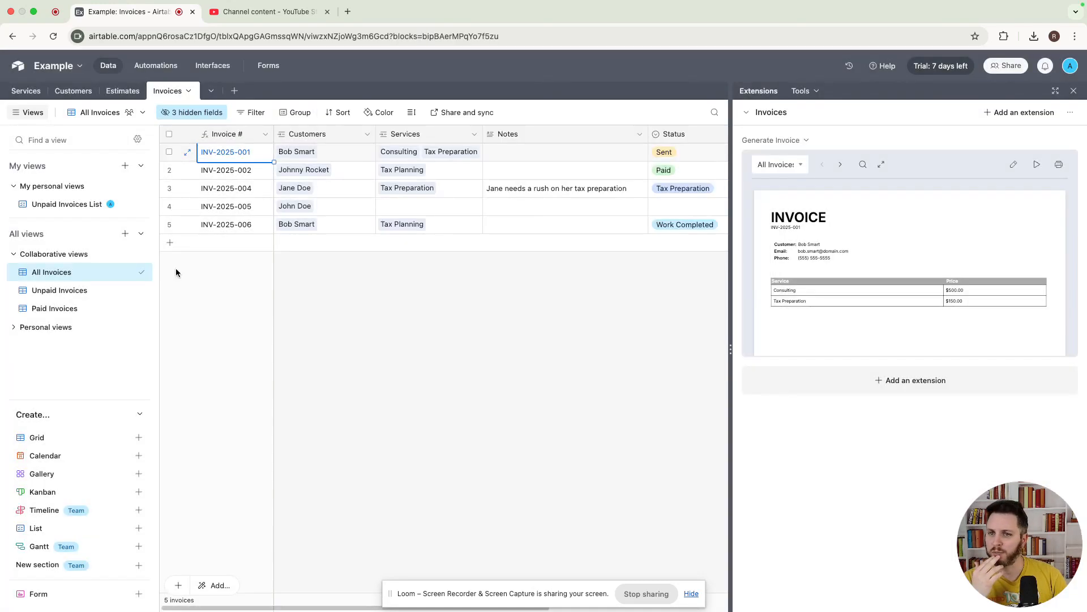
Open the same invoice from the Unpaid Invoices List and examine its hidden fields, including Gen Invoice
click(61, 205)
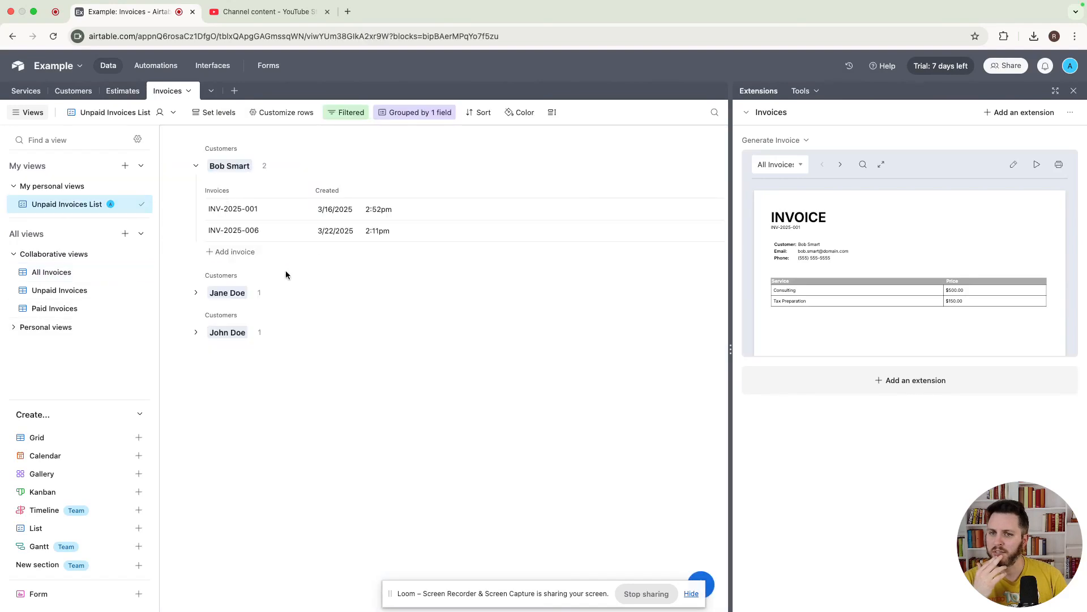
click(281, 210)
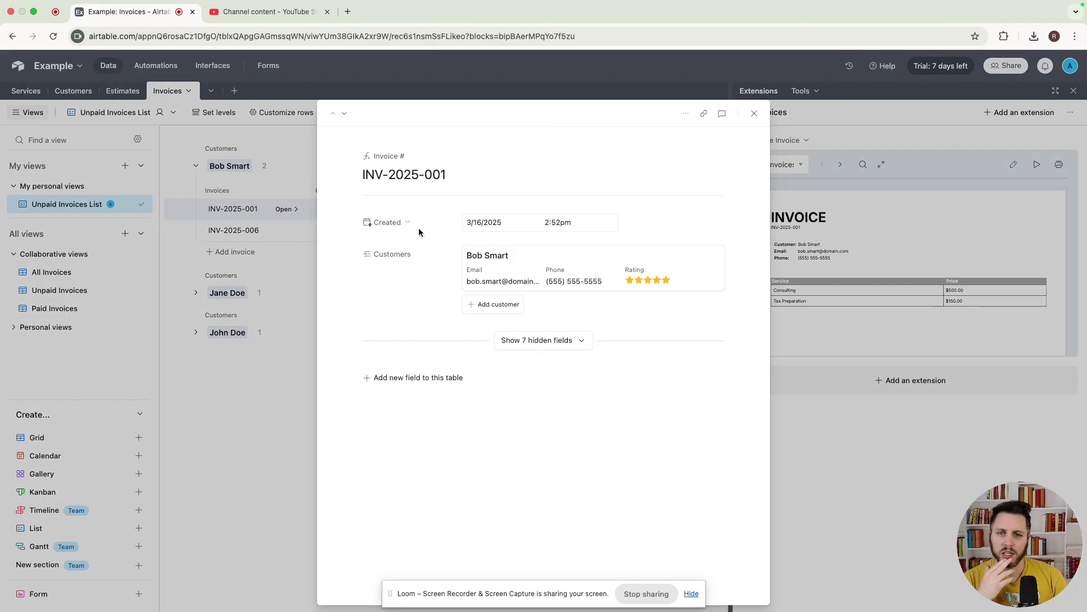
click(532, 340)
scroll(523, 357, down, 3)
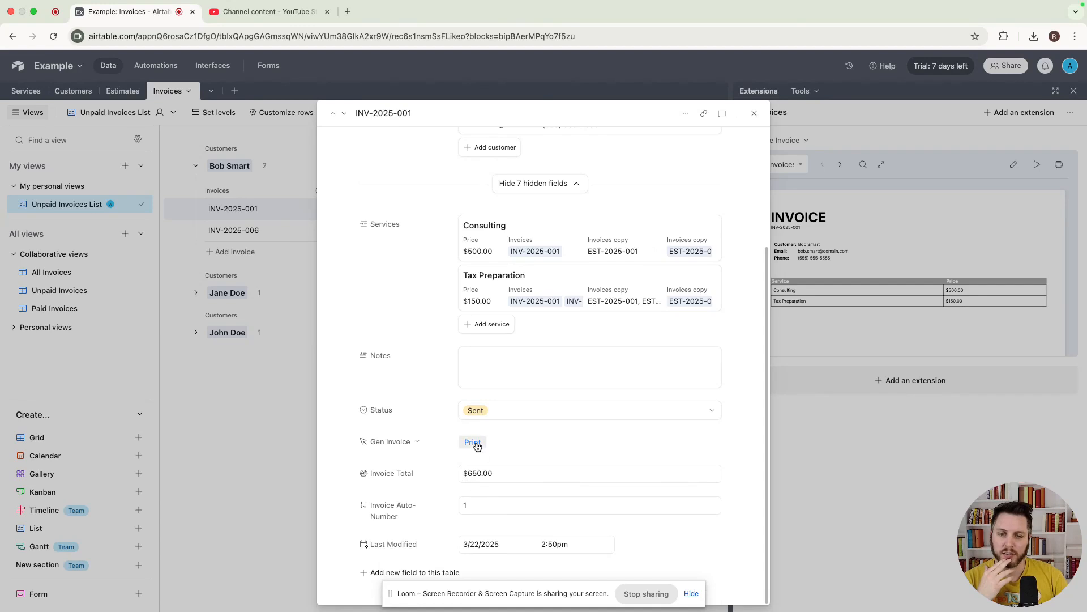
click(754, 113)
Return to All Invoices and review the first record's generated invoice down to the Pay To details, closing it when finished
click(51, 272)
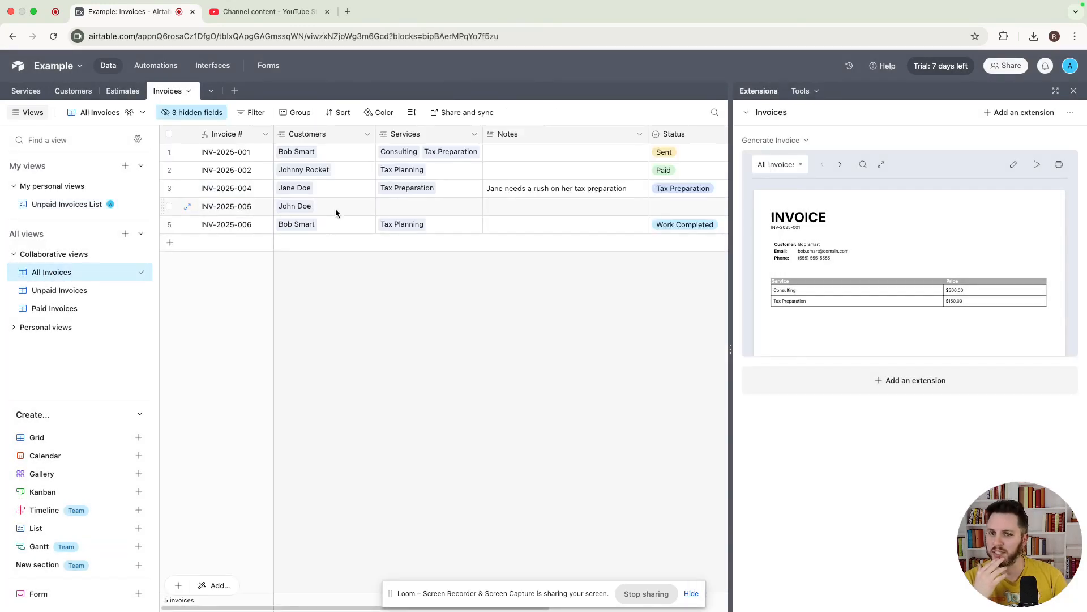
click(187, 151)
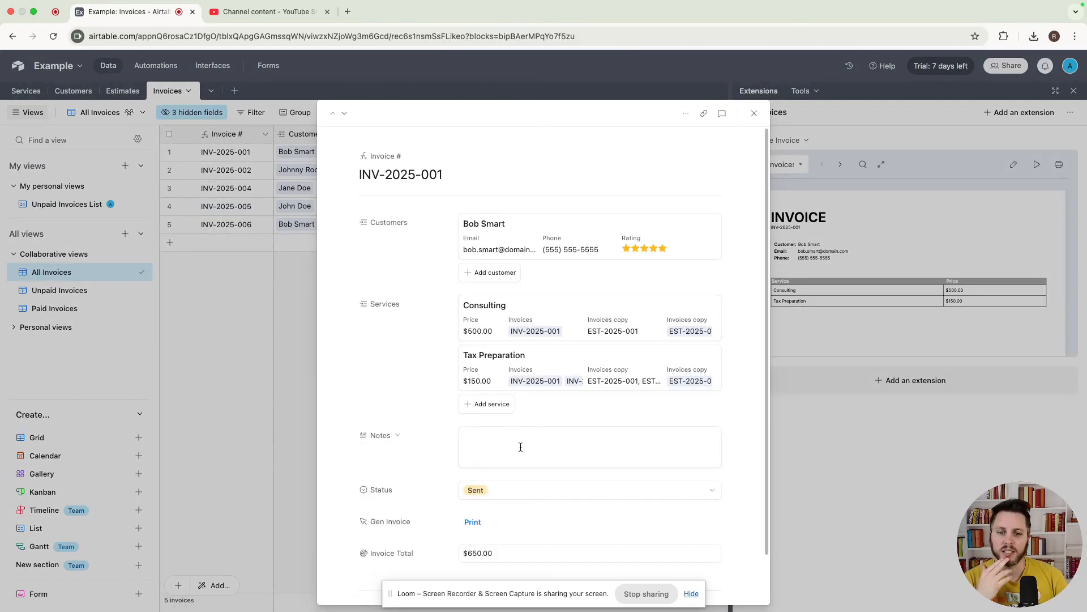
click(472, 522)
scroll(737, 363, down, 4)
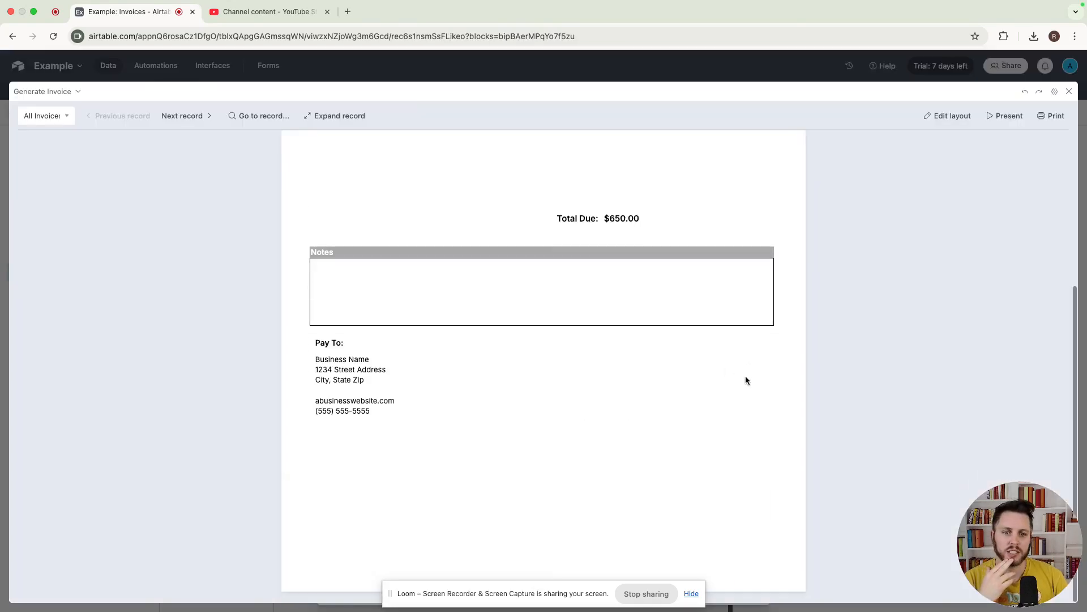
scroll(744, 380, up, 5)
click(1070, 91)
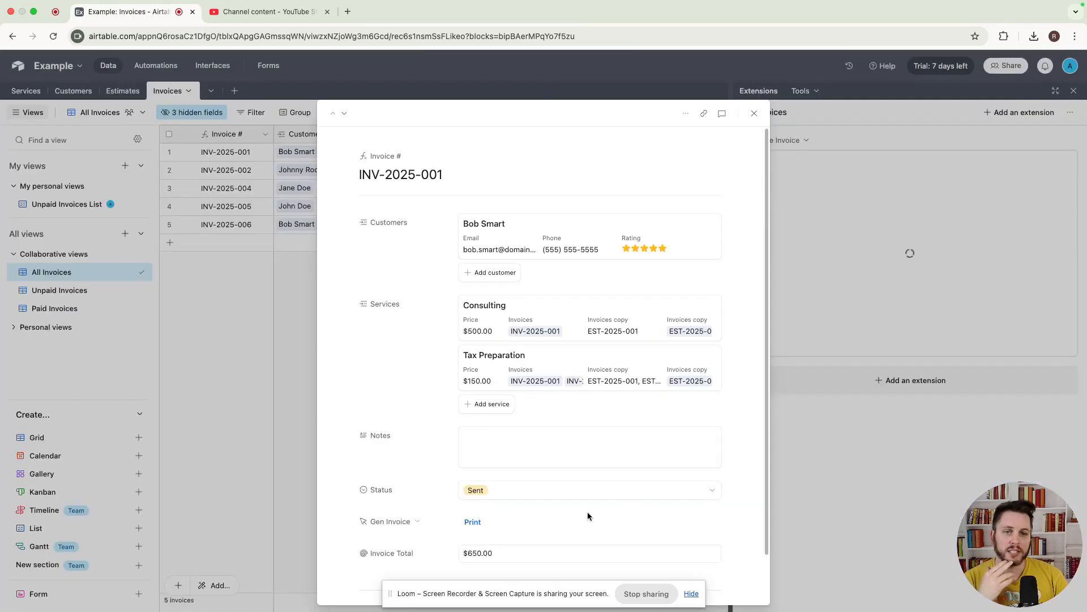
click(754, 113)
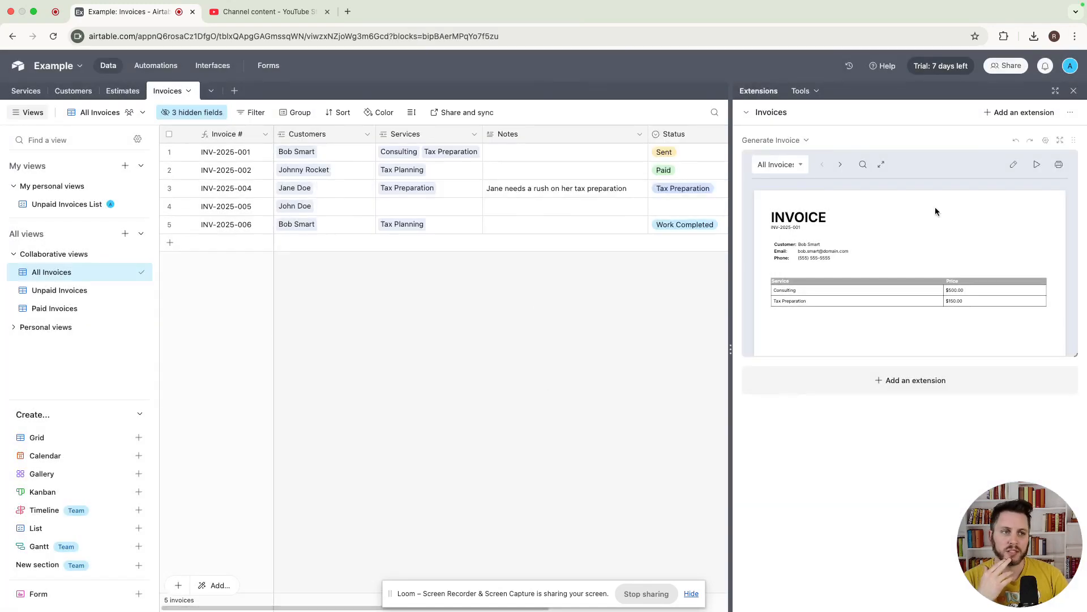
Create a collaborative Kanban view named "Invoices by Status" in the Invoices table, stacked by the Status field
click(1074, 91)
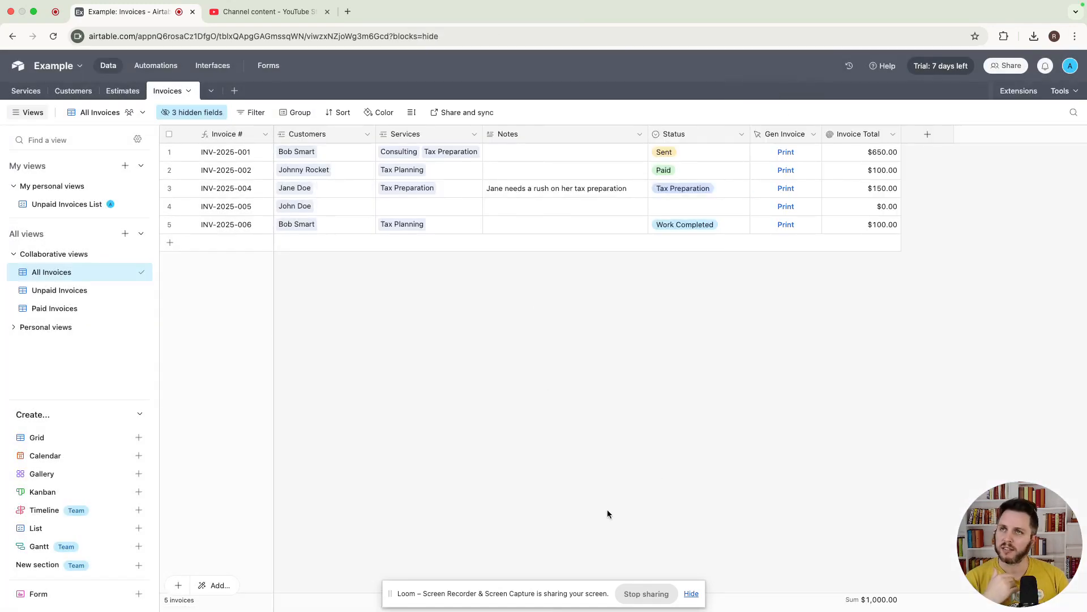
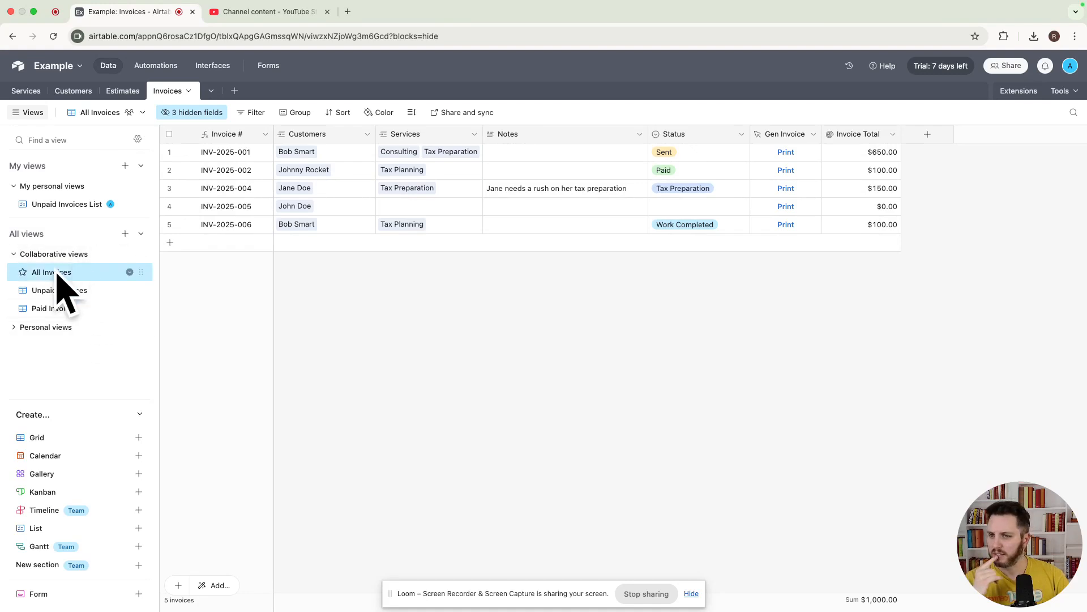
click(20, 258)
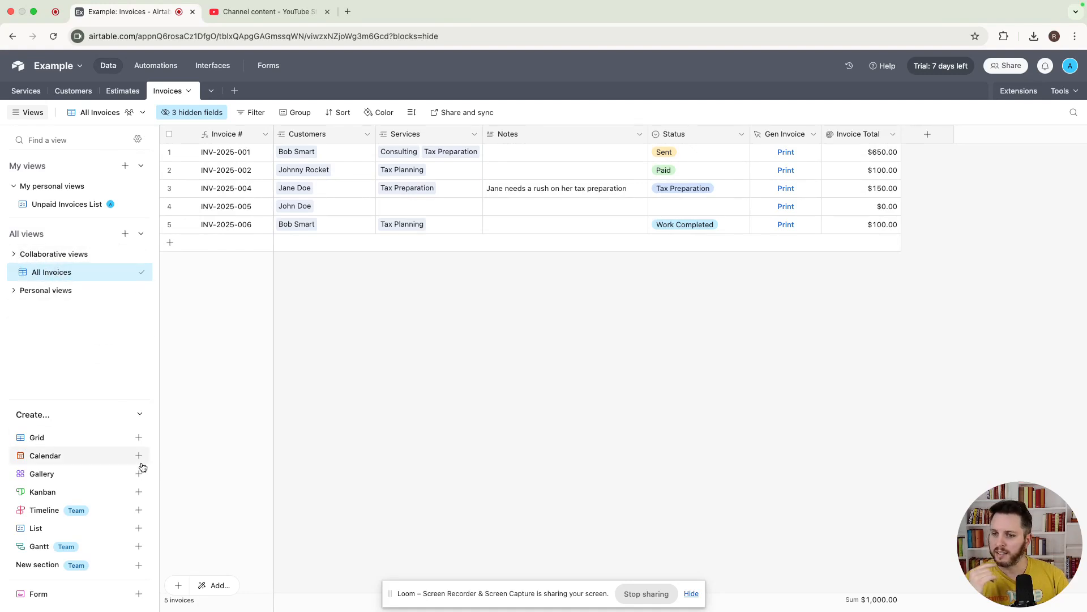
mouse_move(136, 496)
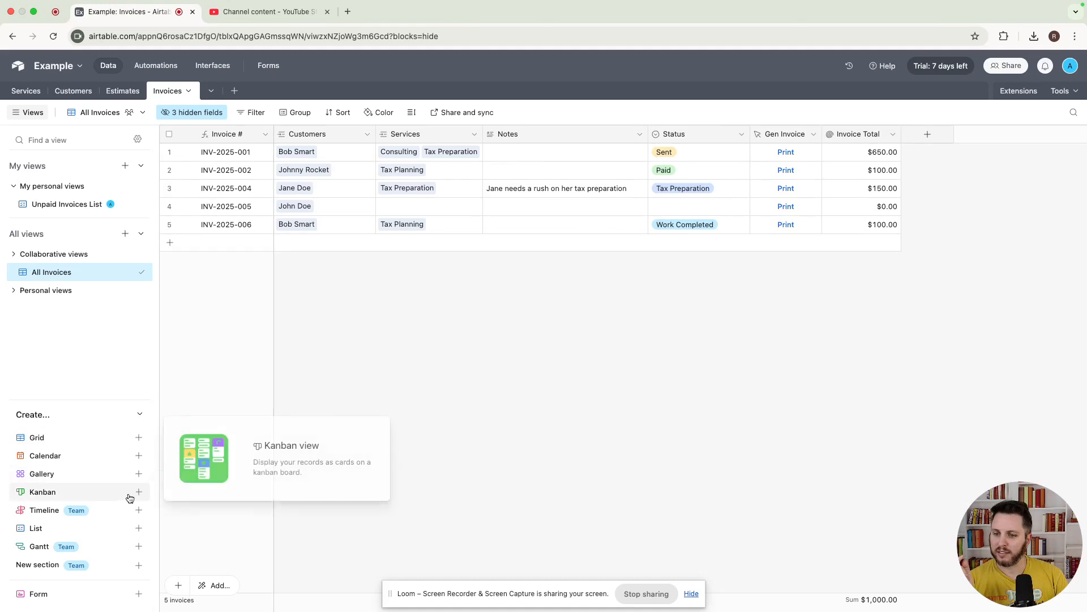
click(133, 492)
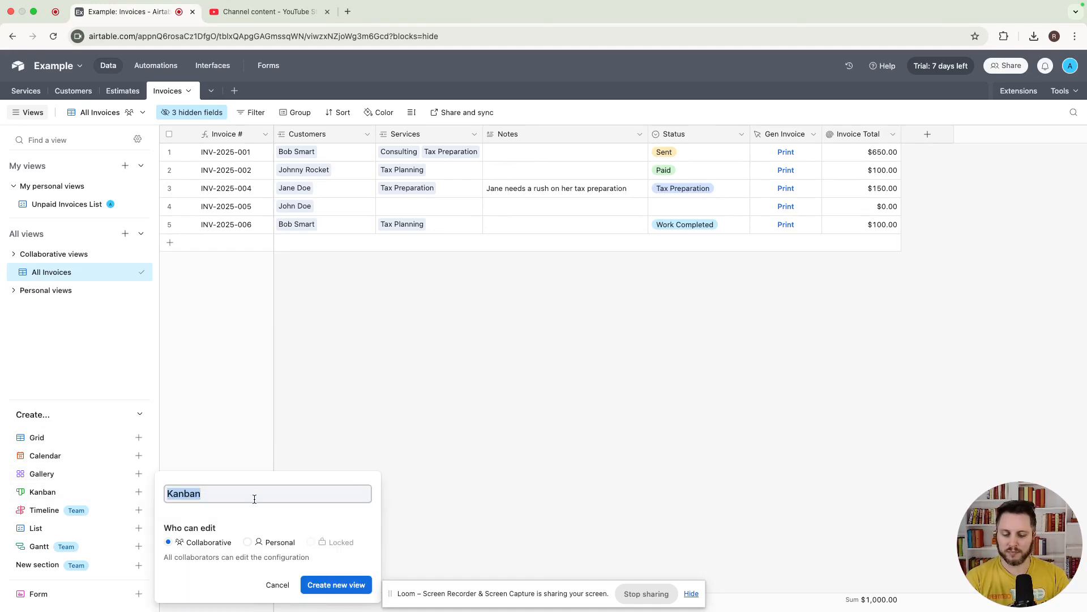
text(Invoices by Status)
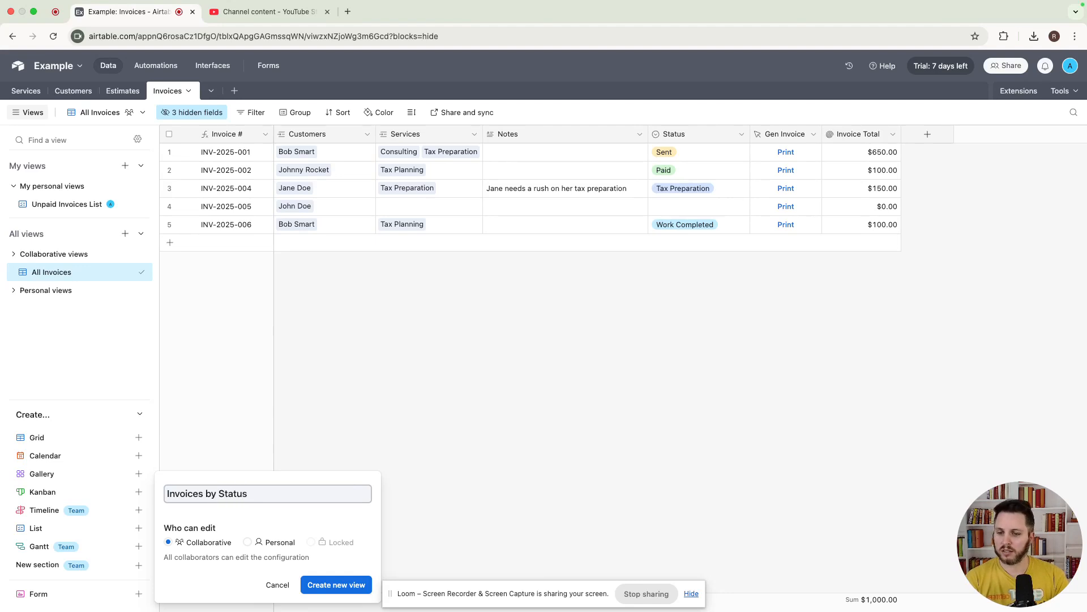
key(Return)
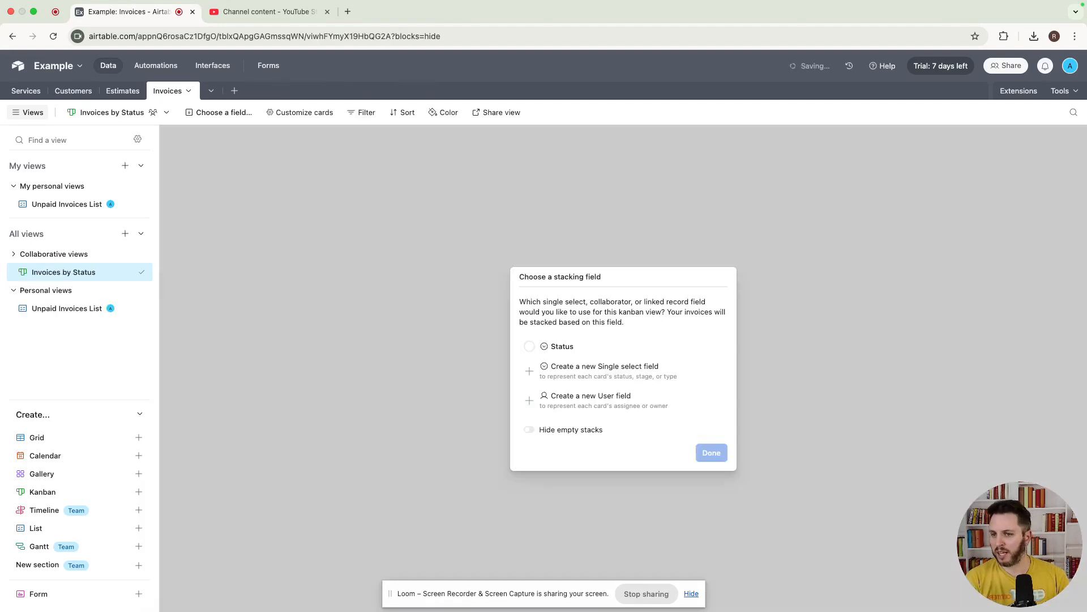
click(544, 346)
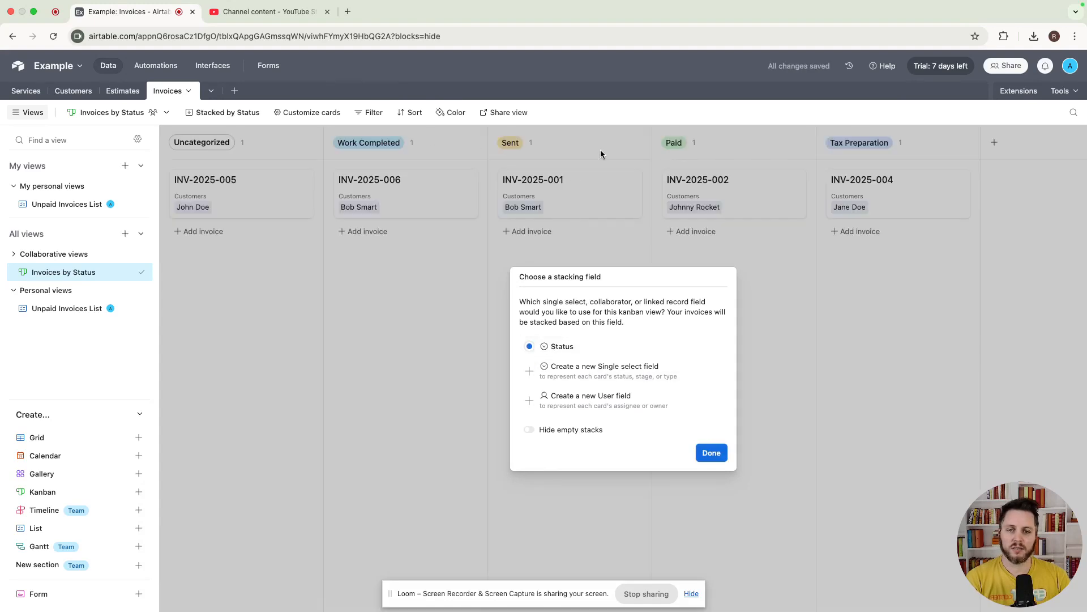
click(712, 453)
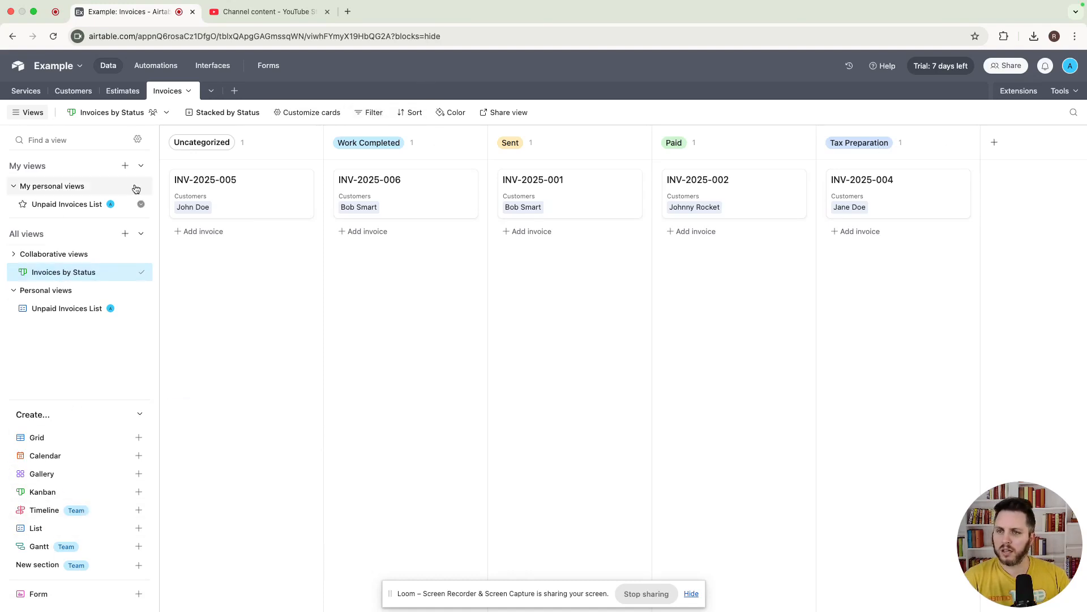
From the All Invoices view, remove the Tax Preparation option from the Status field and confirm the field change
click(13, 255)
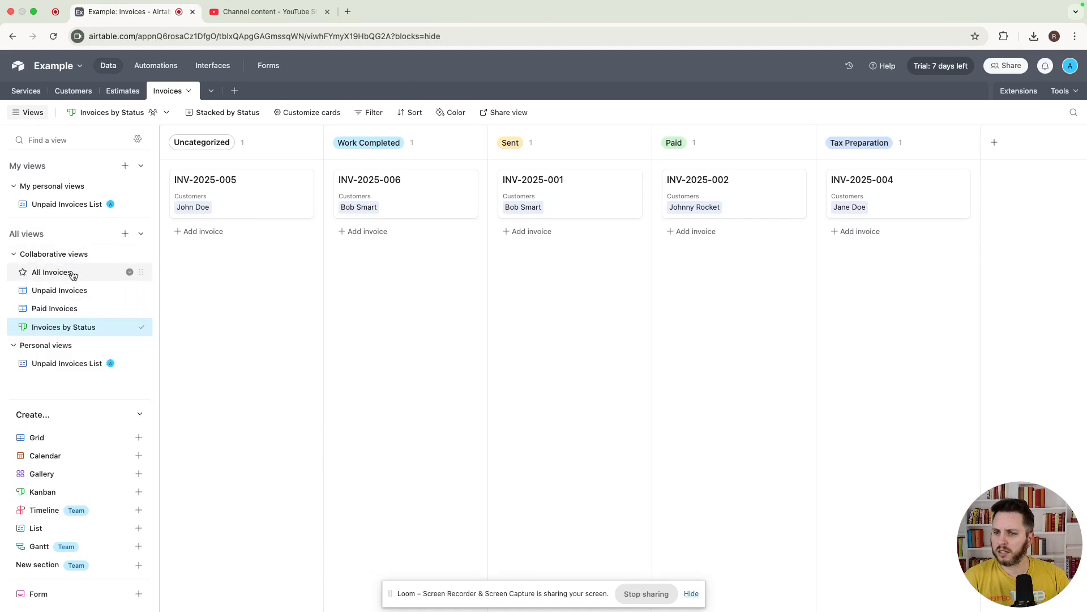
click(52, 273)
click(741, 136)
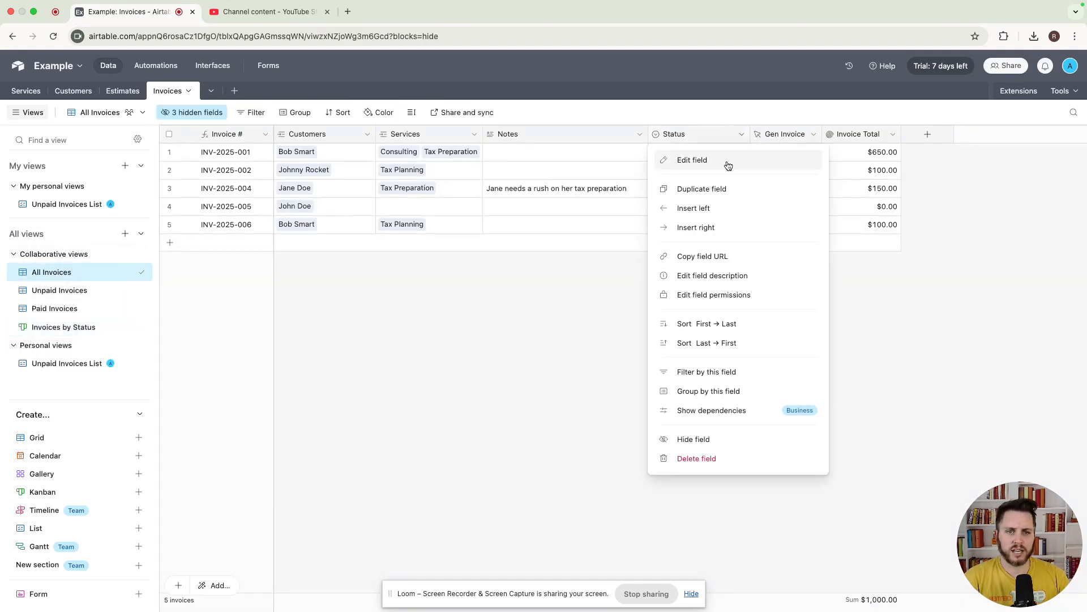
click(728, 161)
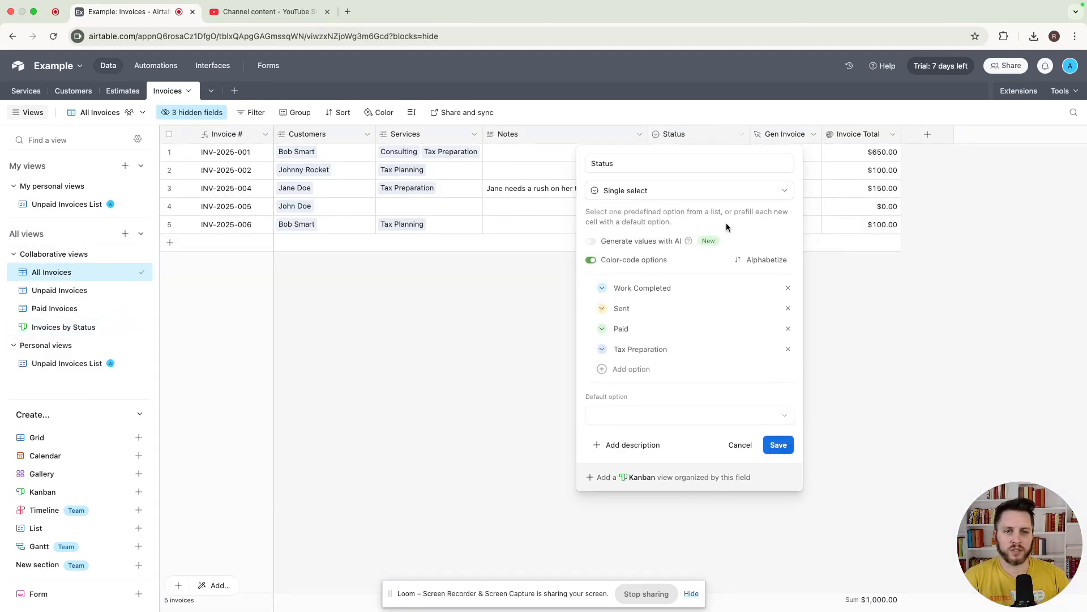
click(788, 349)
click(779, 424)
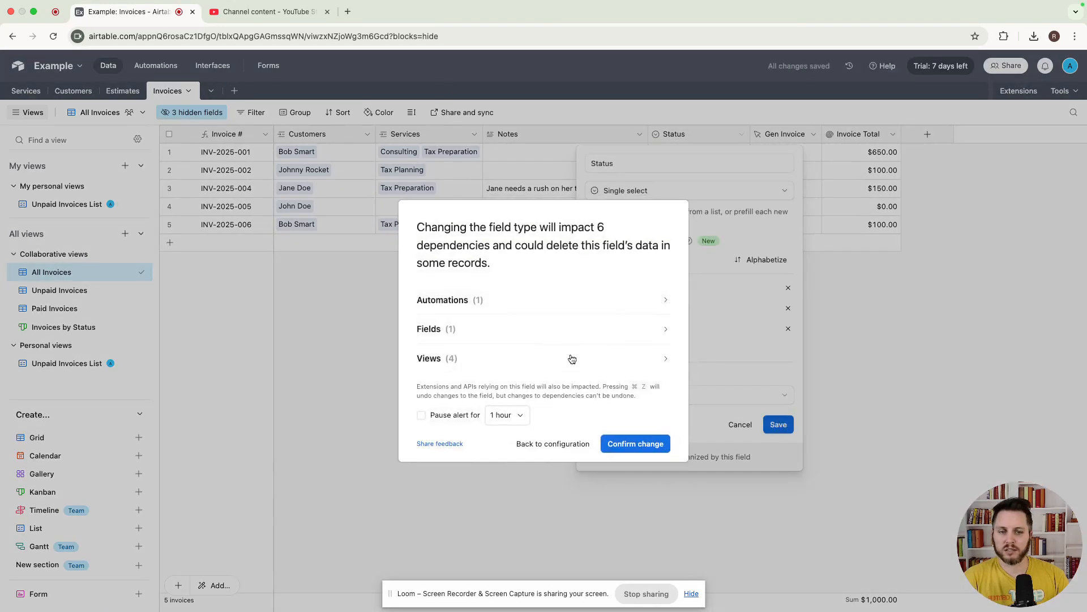
click(628, 449)
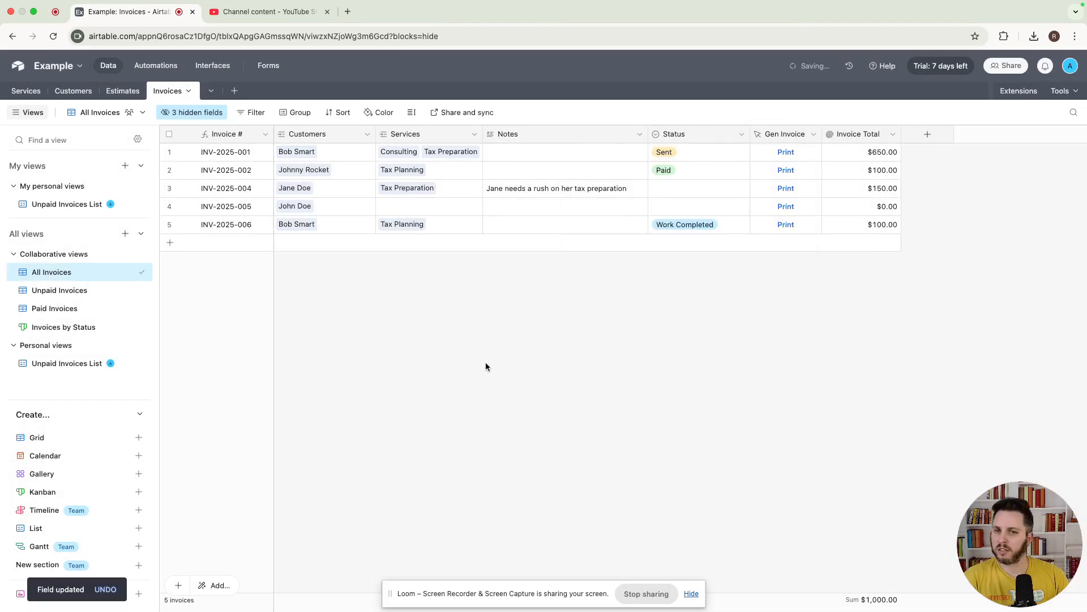
In Invoices by Status, move the lower Uncategorized invoice card through Work Completed, Sent and Paid, and return it to Uncategorized
click(62, 327)
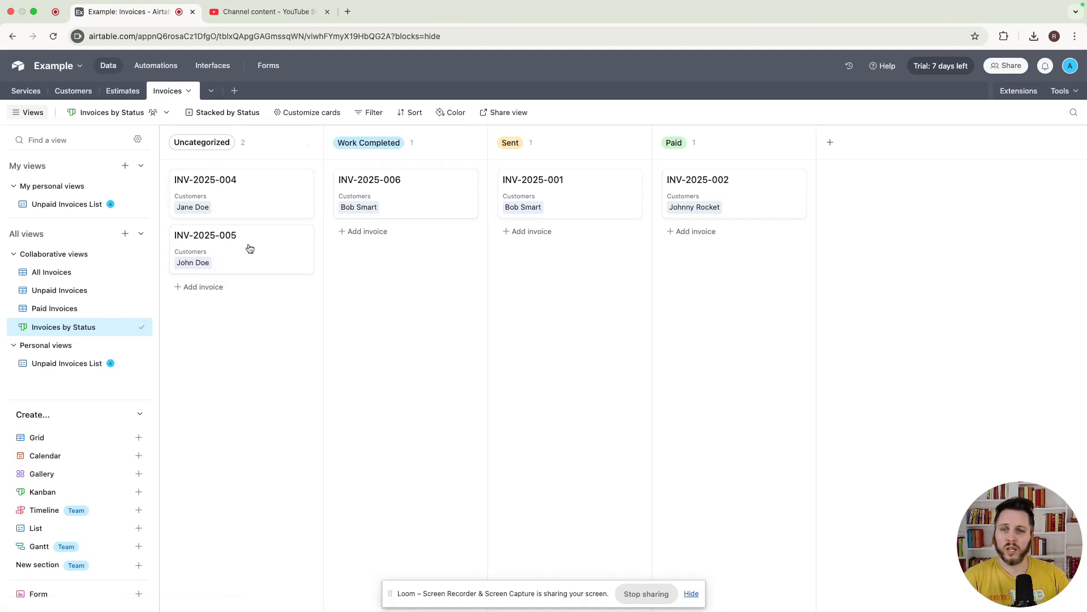
drag(250, 251, 403, 199)
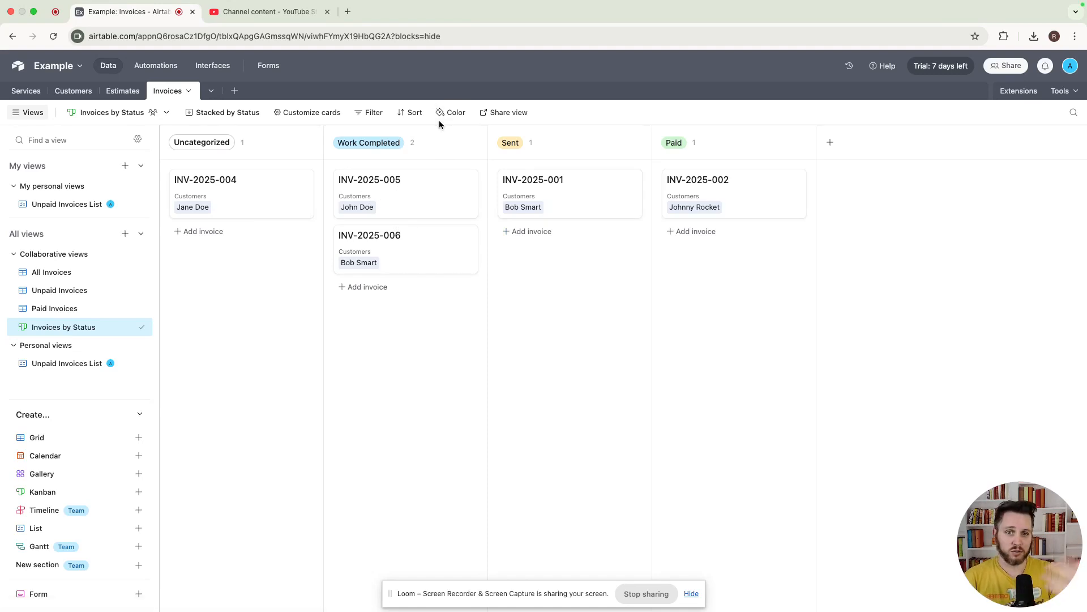
drag(422, 195, 552, 187)
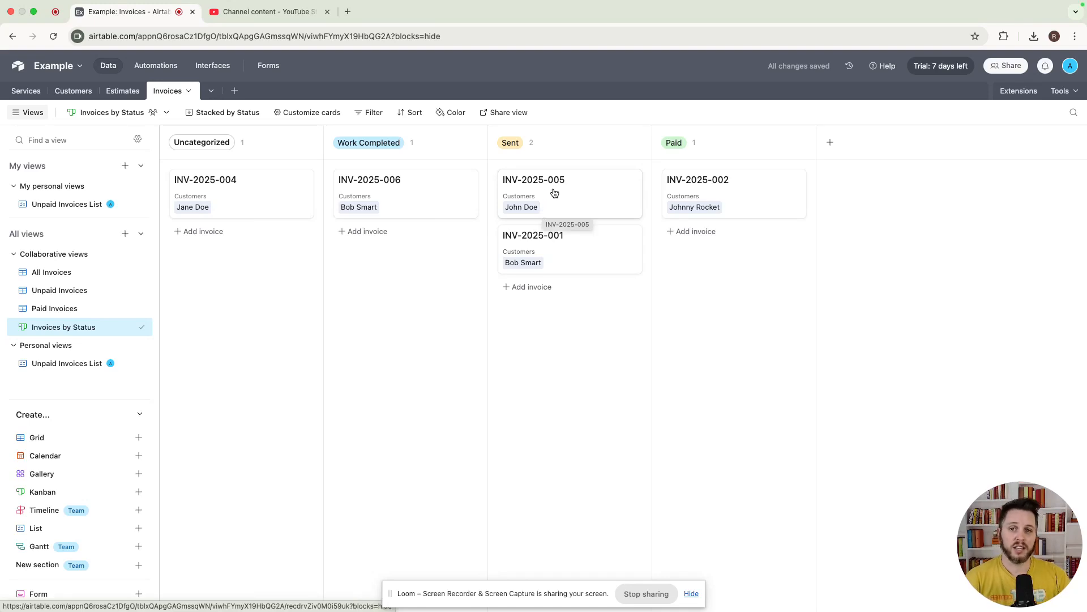
drag(598, 185, 748, 176)
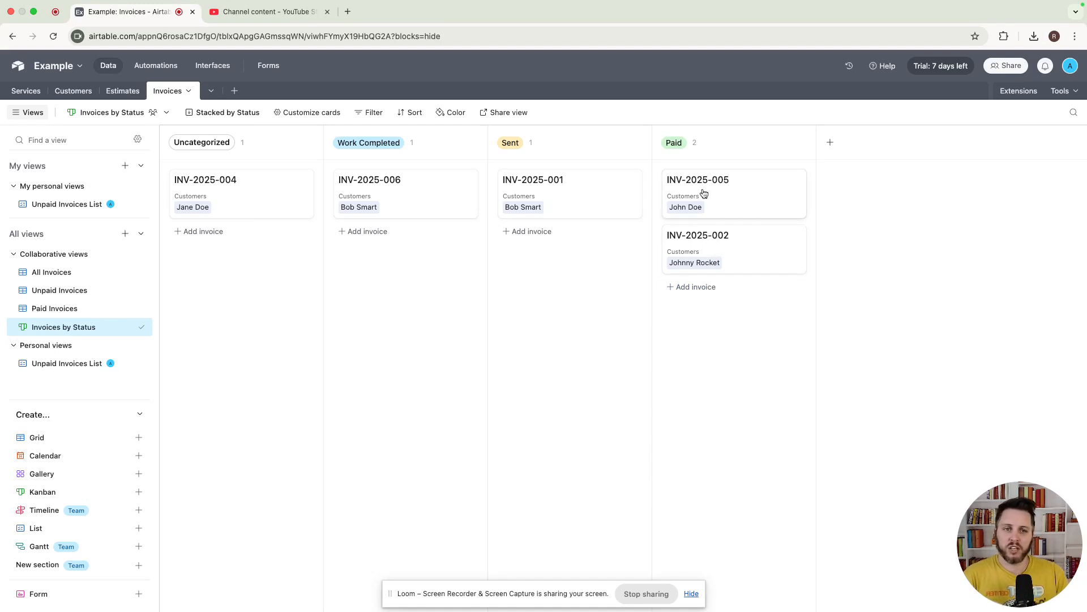
drag(719, 202, 259, 263)
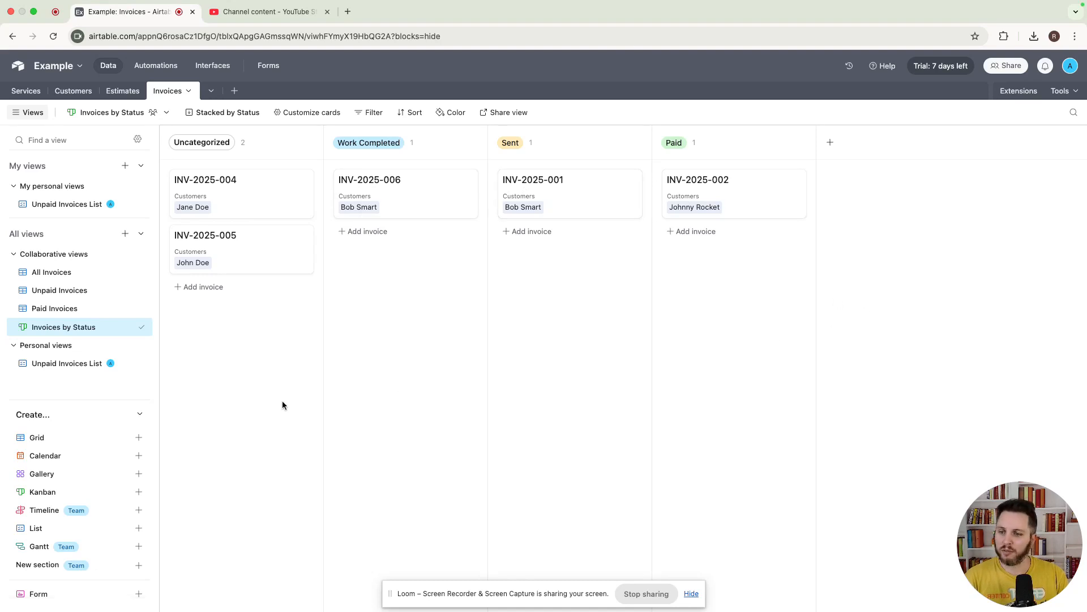
Collapse the view creation list and open the All Customers view of the Customers table
click(140, 414)
click(52, 273)
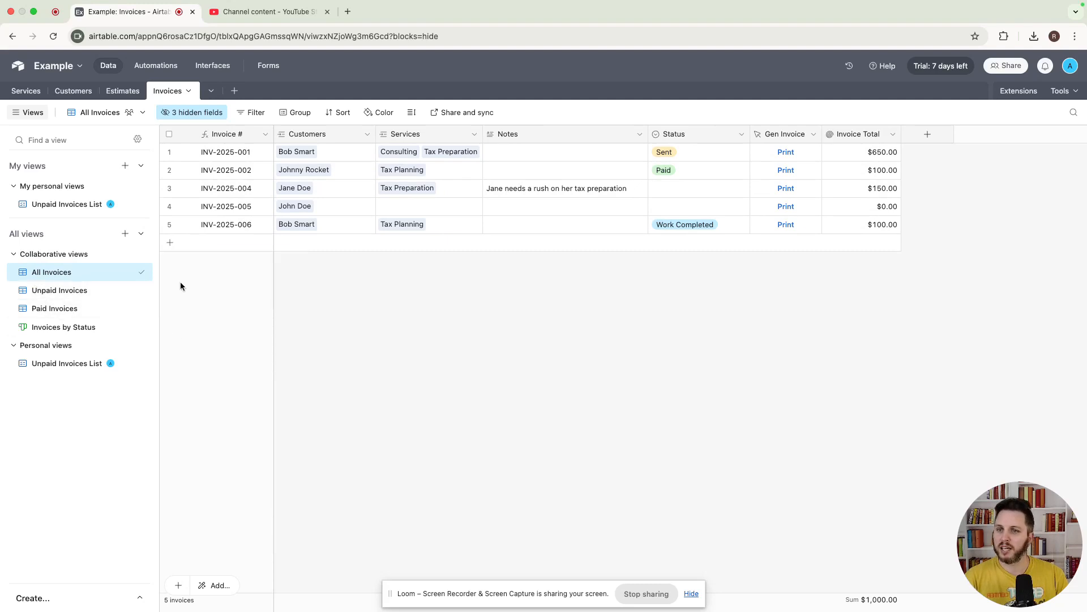
click(67, 91)
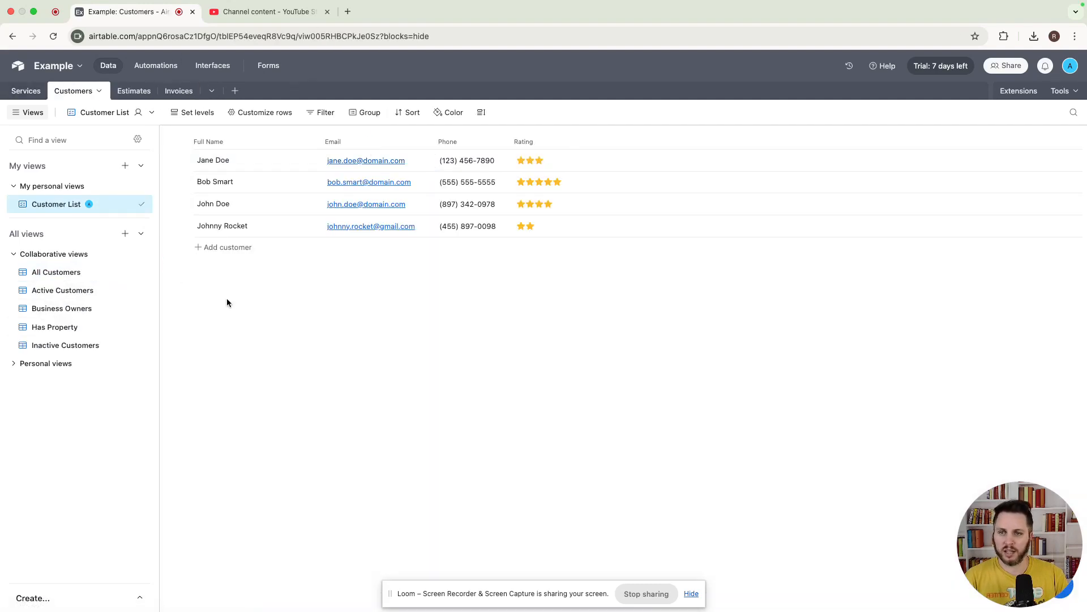
click(56, 276)
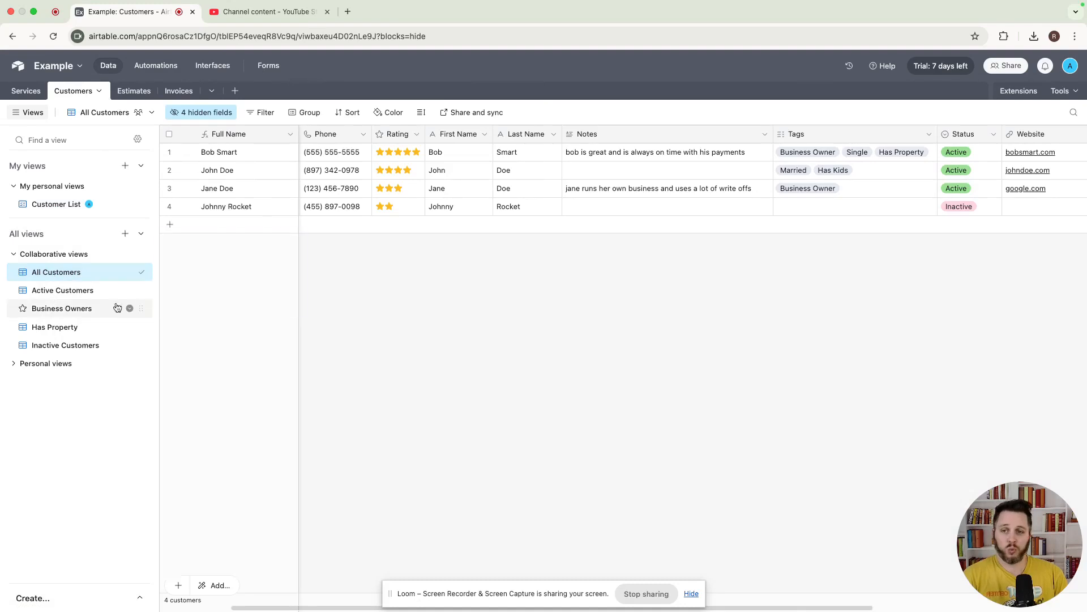
Sort the All Customers view by Full Name in A → Z order
click(350, 113)
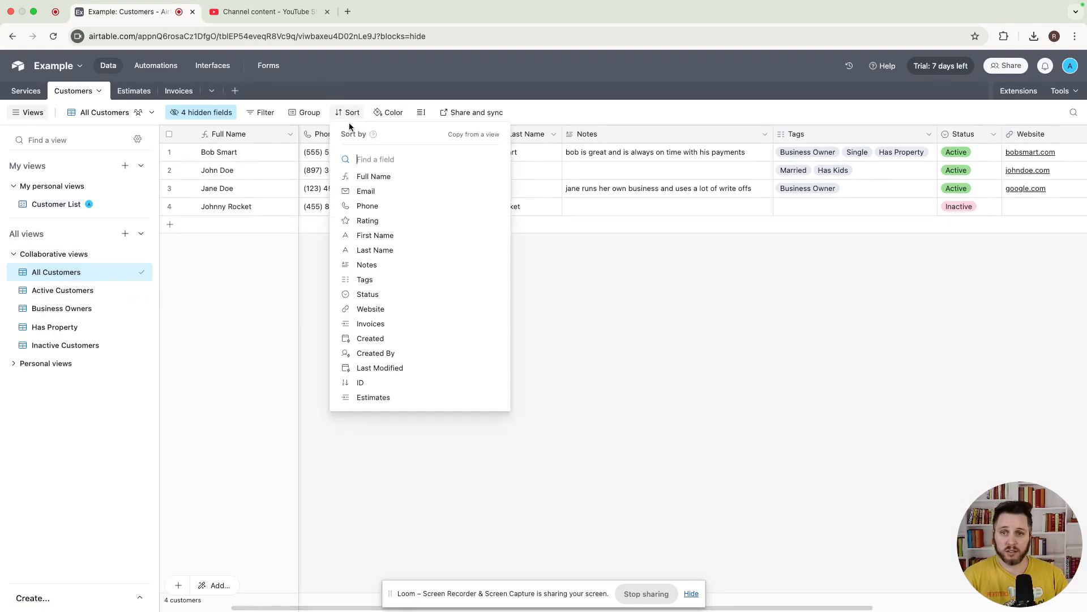
click(388, 180)
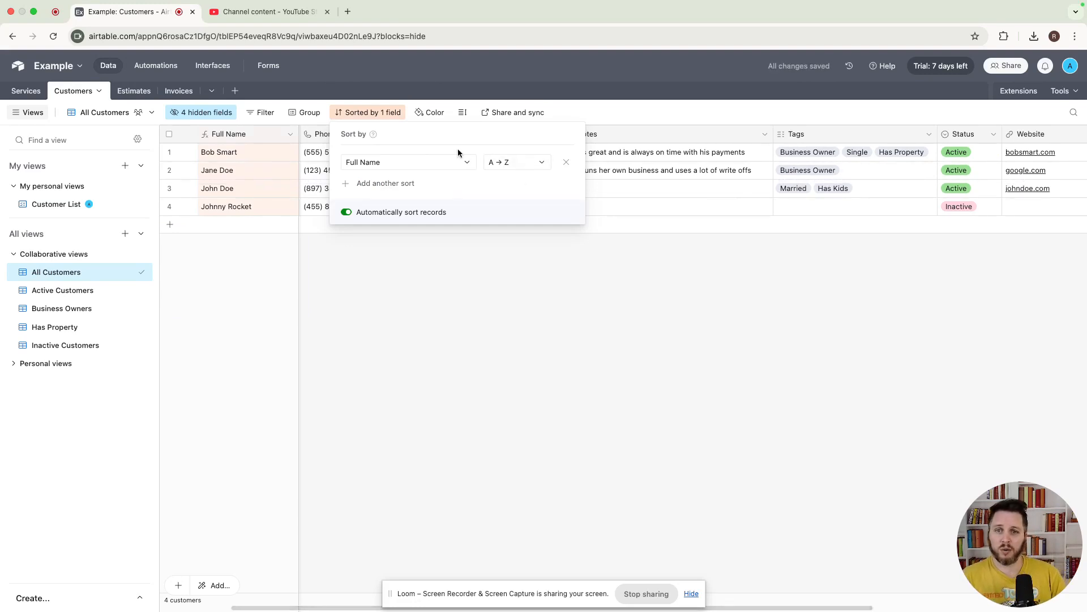
click(428, 441)
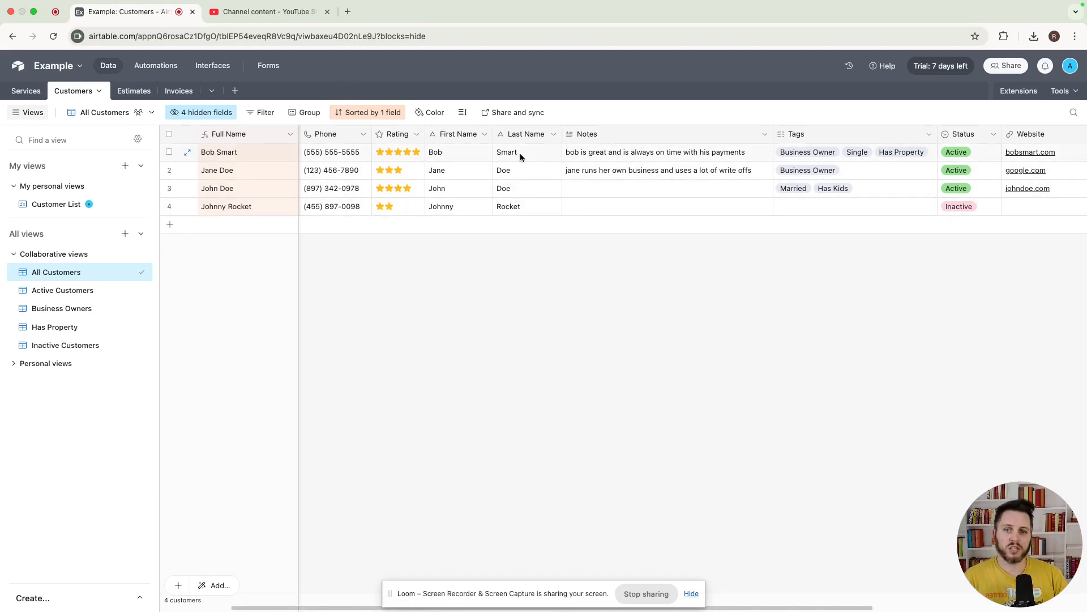
click(371, 114)
click(431, 257)
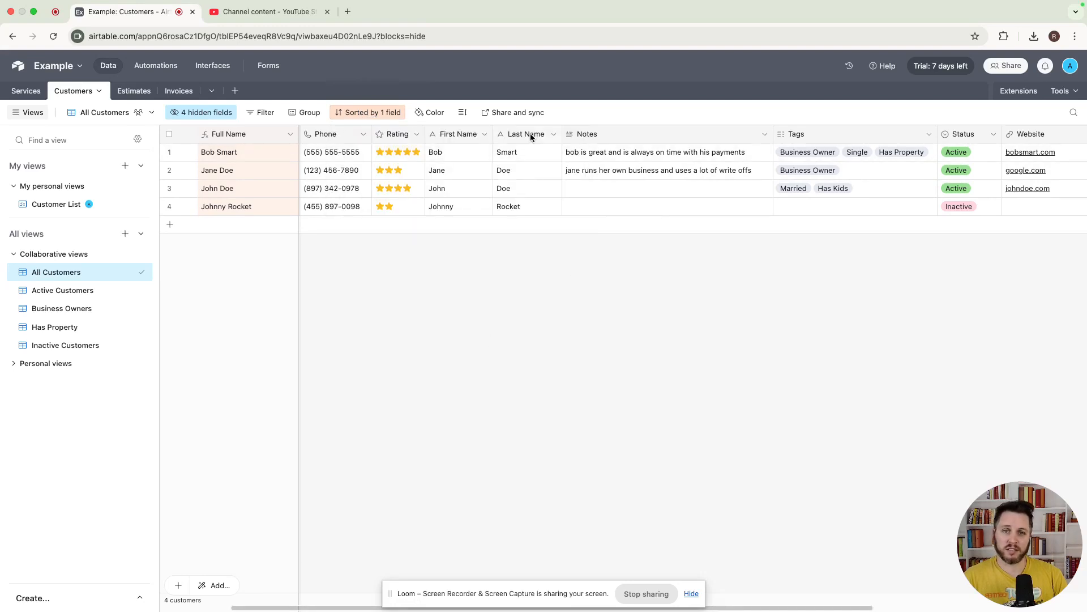
Change the All Customers sort field to Last Name
click(385, 113)
click(370, 165)
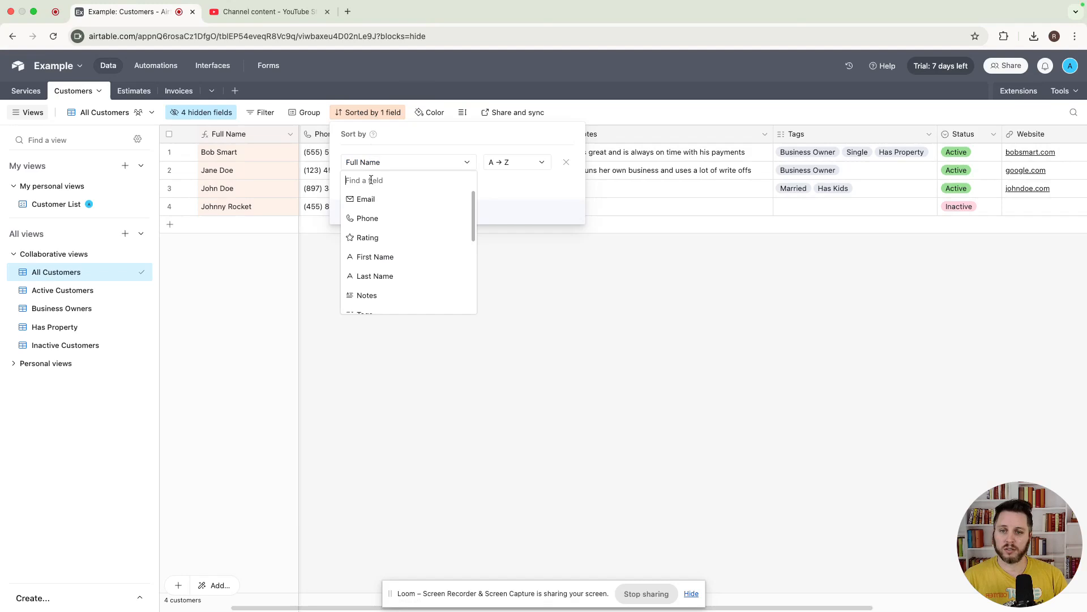
click(376, 276)
click(359, 329)
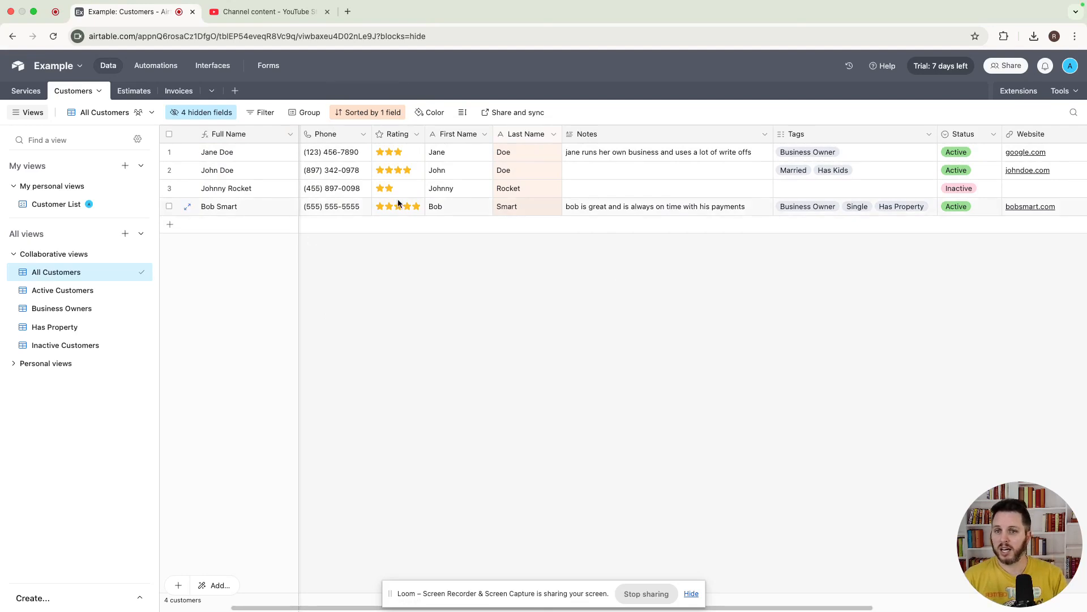
Switch the All Customers sort to the First Name field
click(364, 112)
click(394, 163)
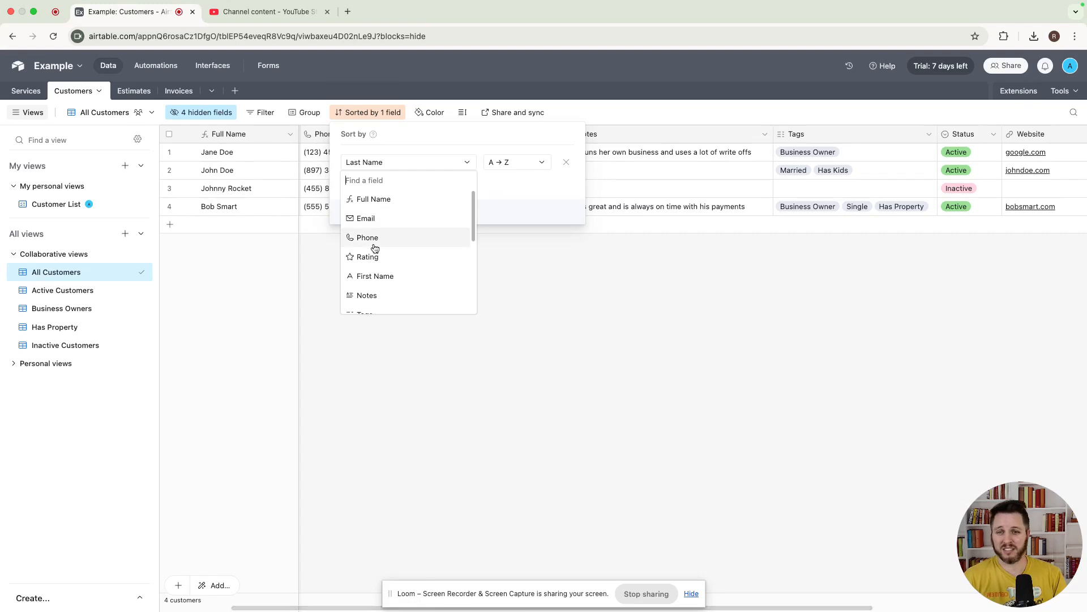
scroll(379, 249, down, 2)
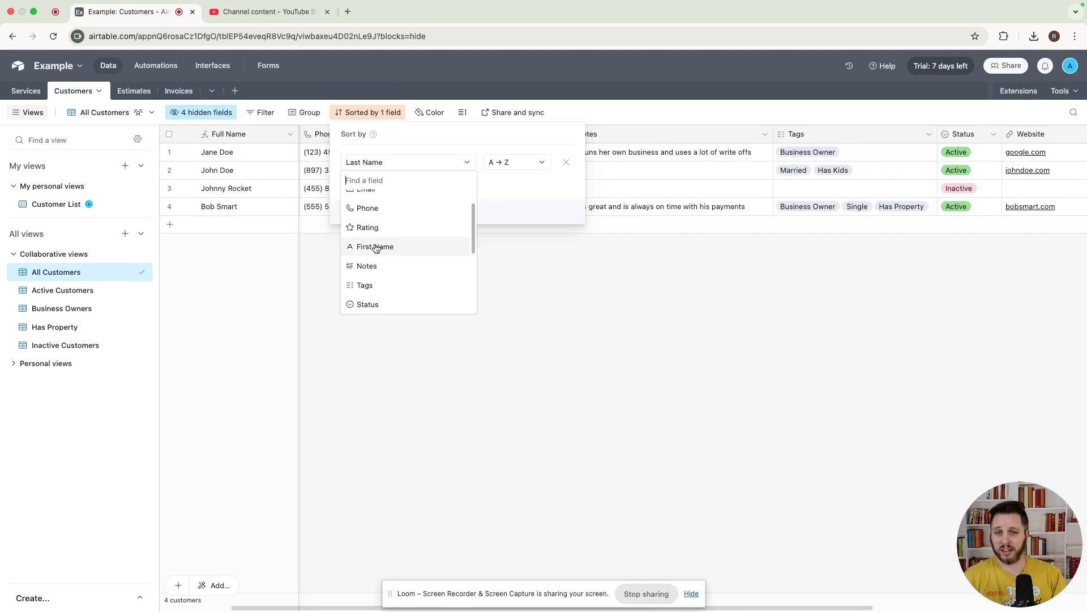
scroll(376, 247, up, 2)
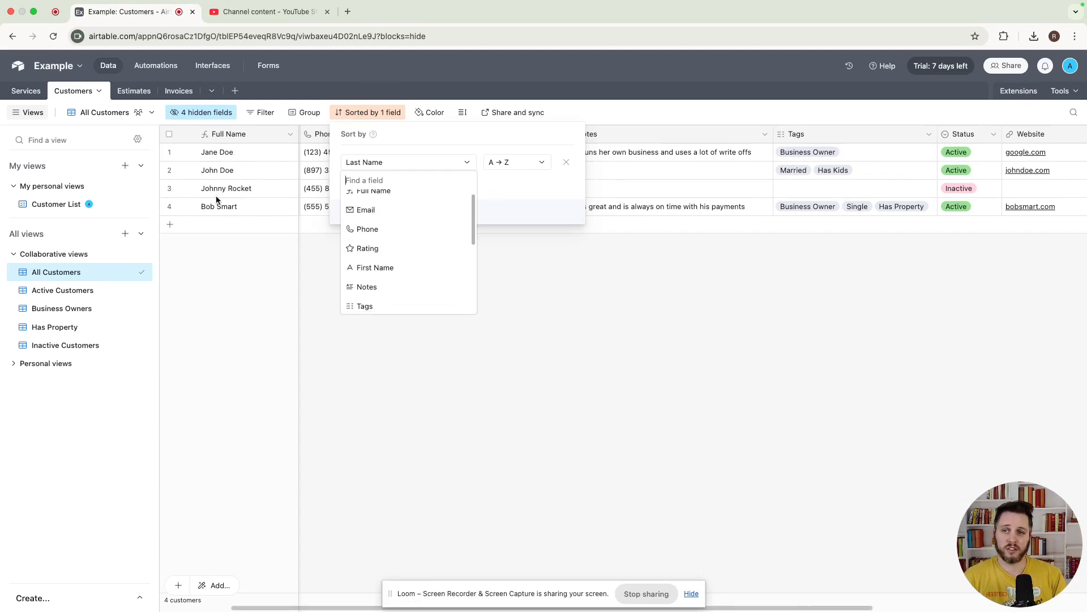
click(377, 268)
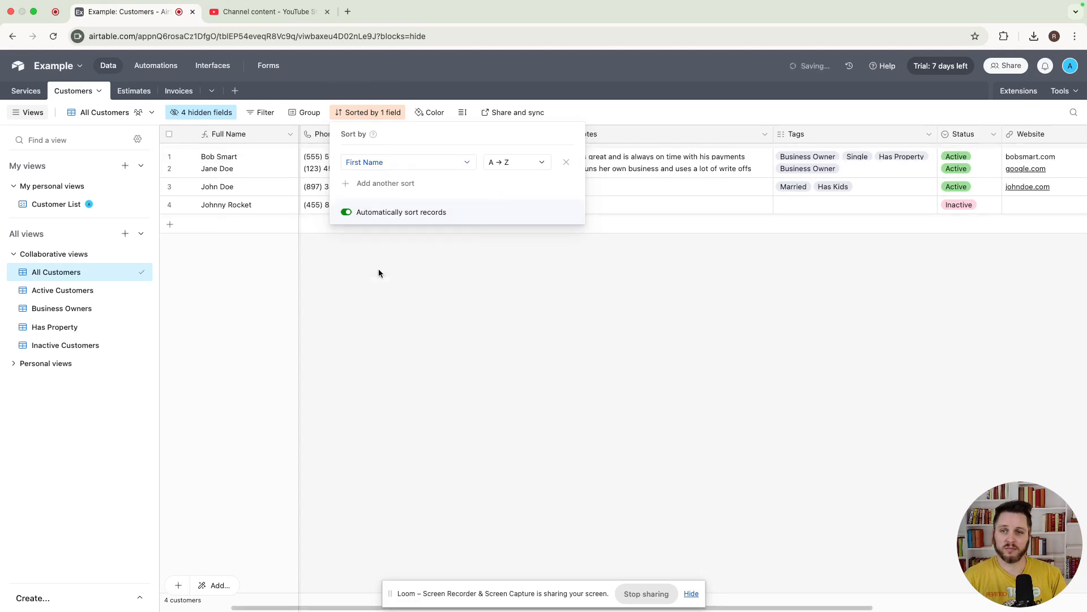
click(423, 319)
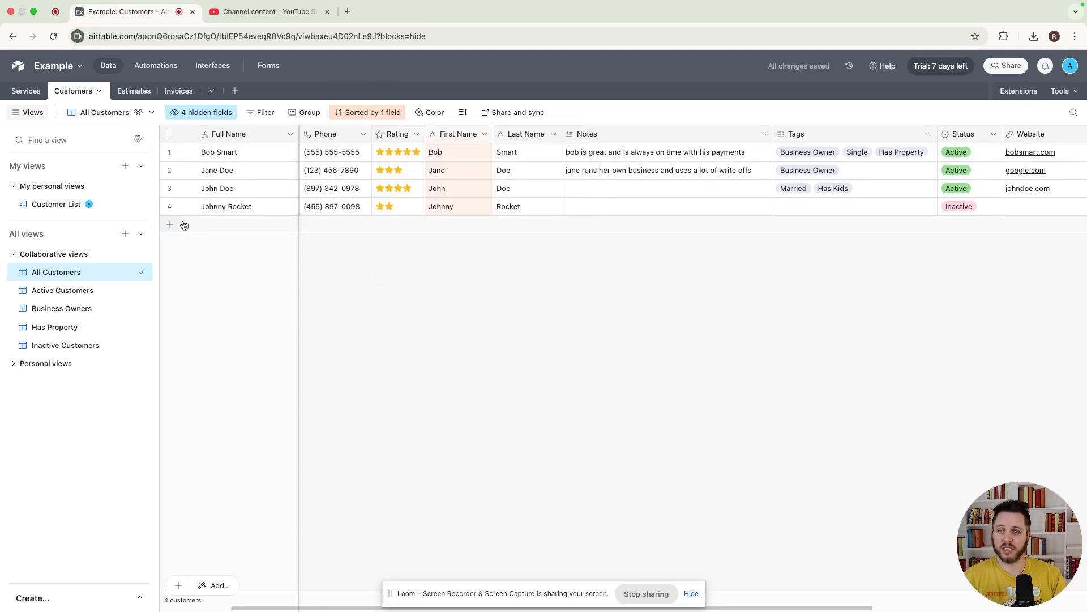
Set the All Customers sort back to Last Name, A → Z
click(365, 113)
click(405, 162)
click(378, 272)
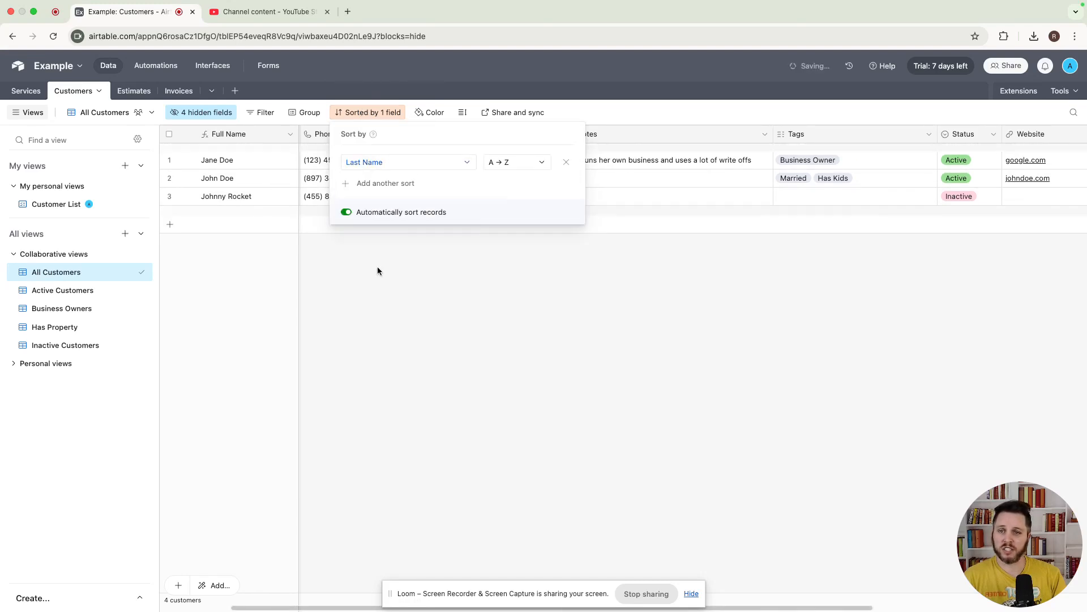
click(439, 312)
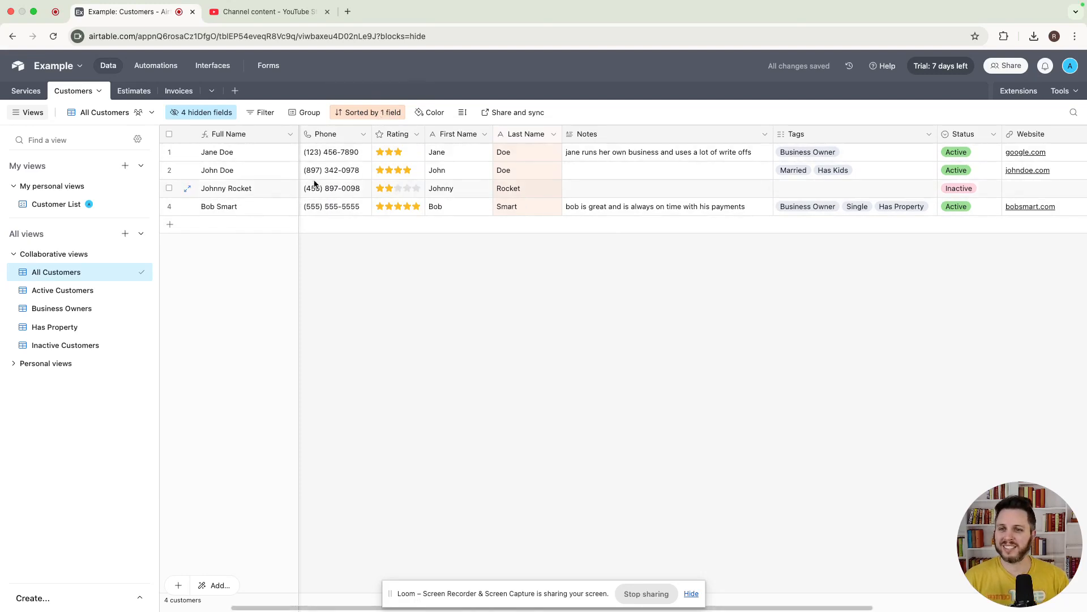
Change the All Customers sort field to Rating
click(369, 112)
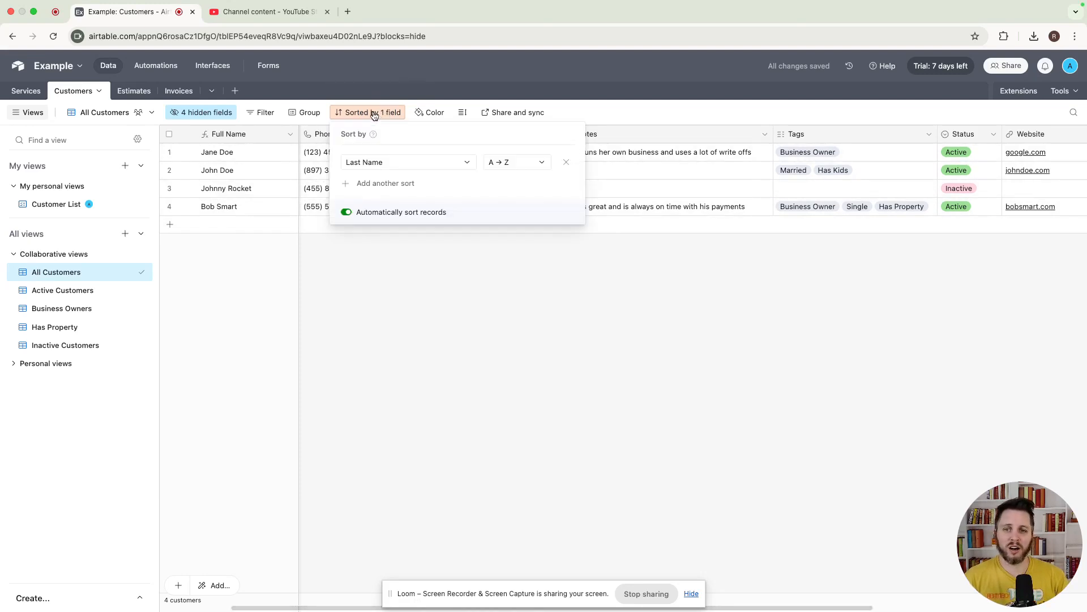
click(394, 161)
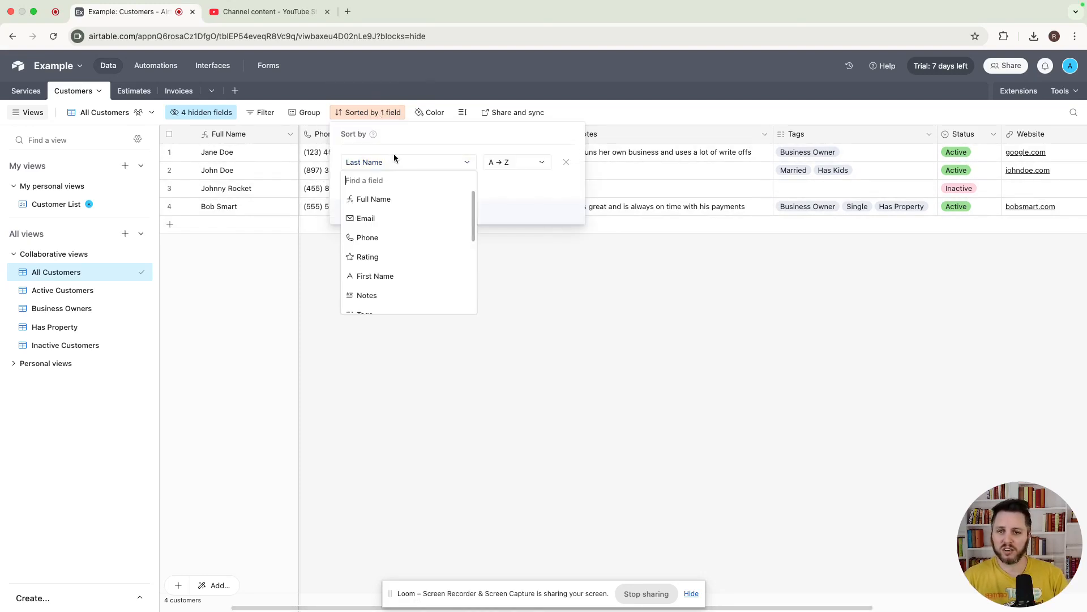
click(401, 257)
click(492, 263)
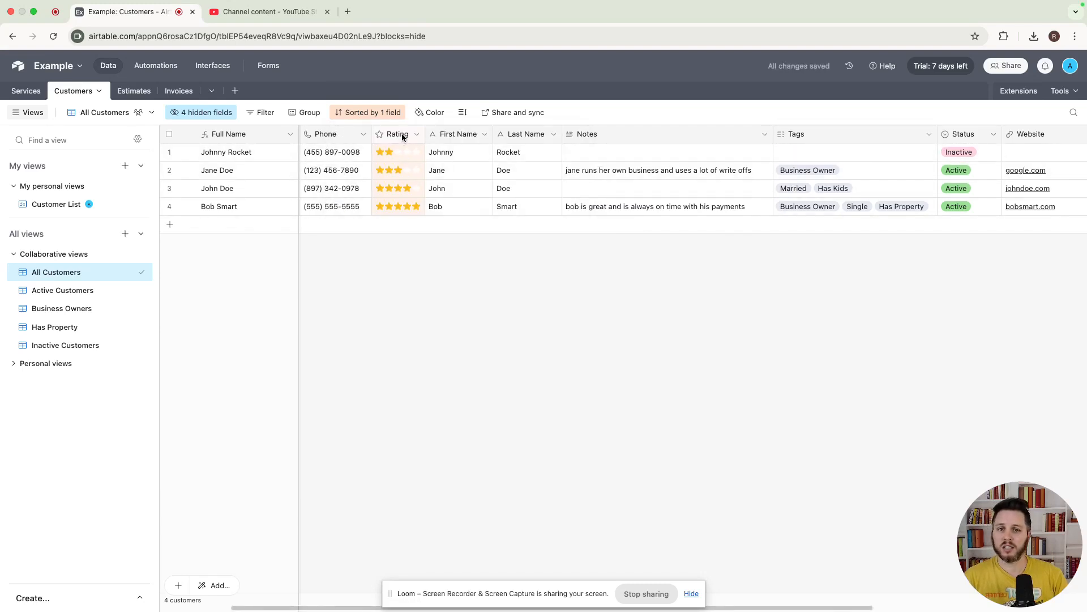
Set the Rating sort in All Customers to 9 → 1 order
click(397, 117)
click(524, 165)
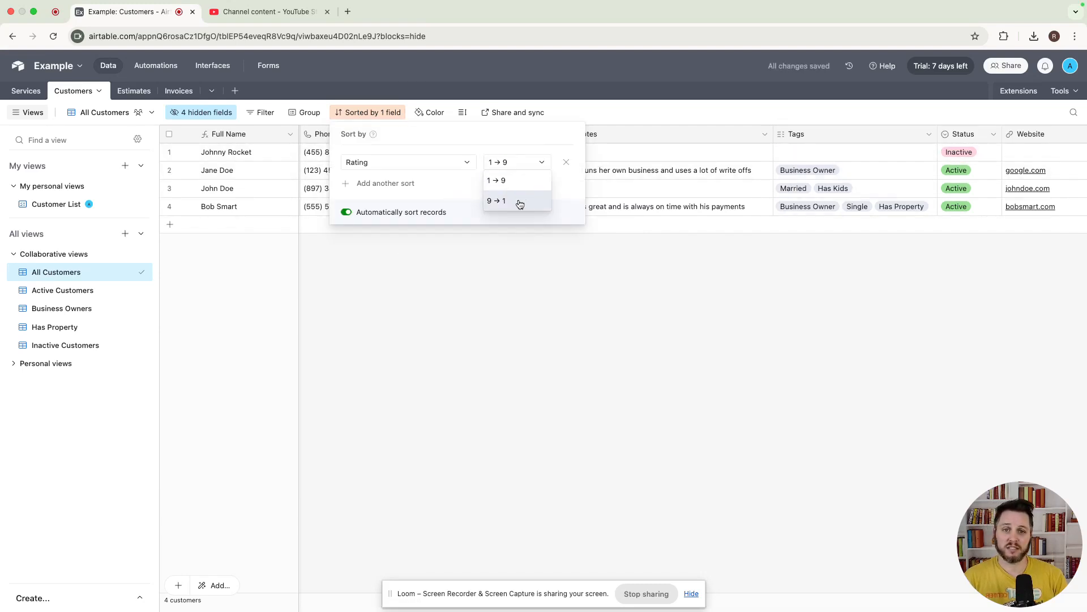
click(517, 201)
click(543, 325)
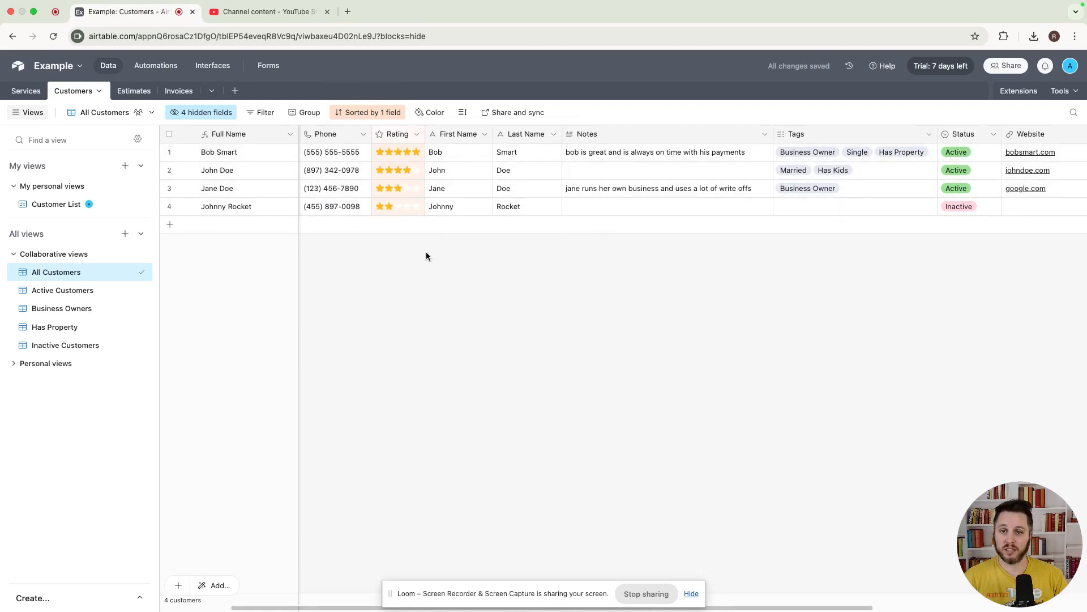
Change the All Customers sort field from Rating to Created
click(417, 134)
click(384, 113)
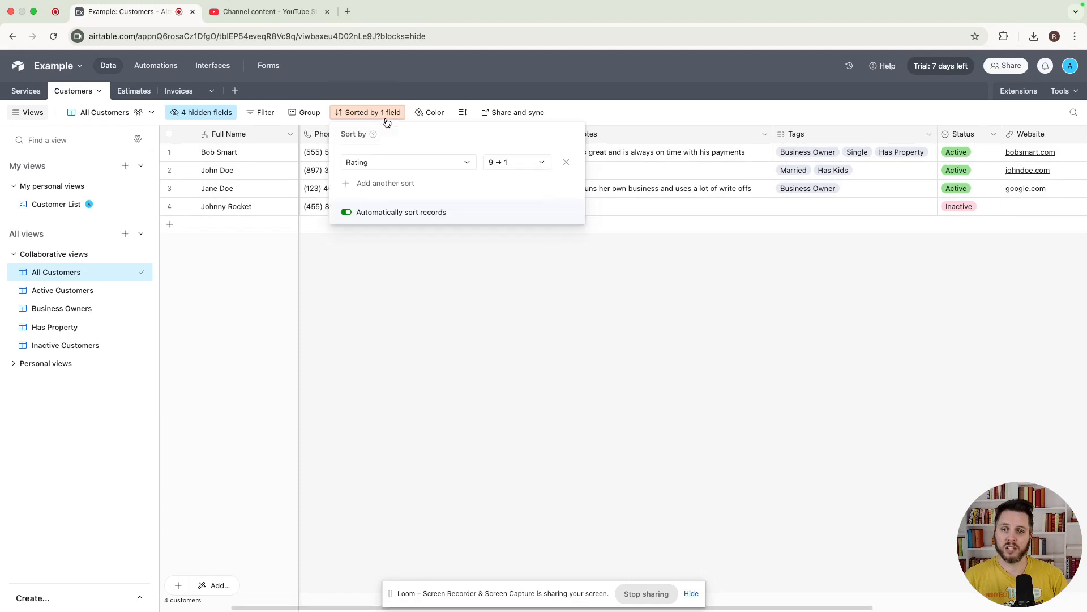
click(425, 164)
scroll(404, 294, down, 3)
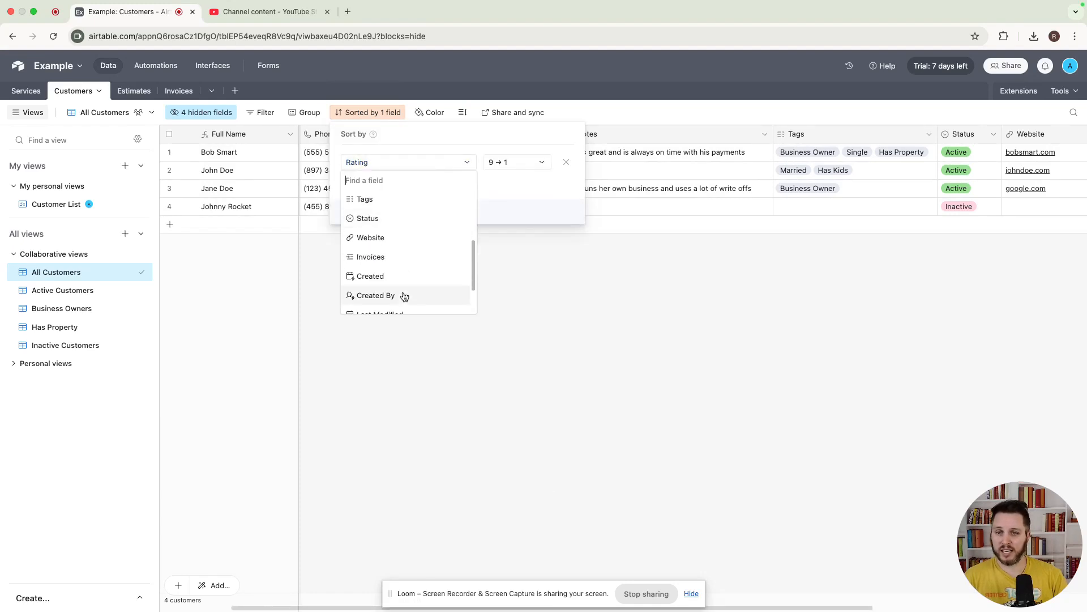
scroll(405, 294, down, 2)
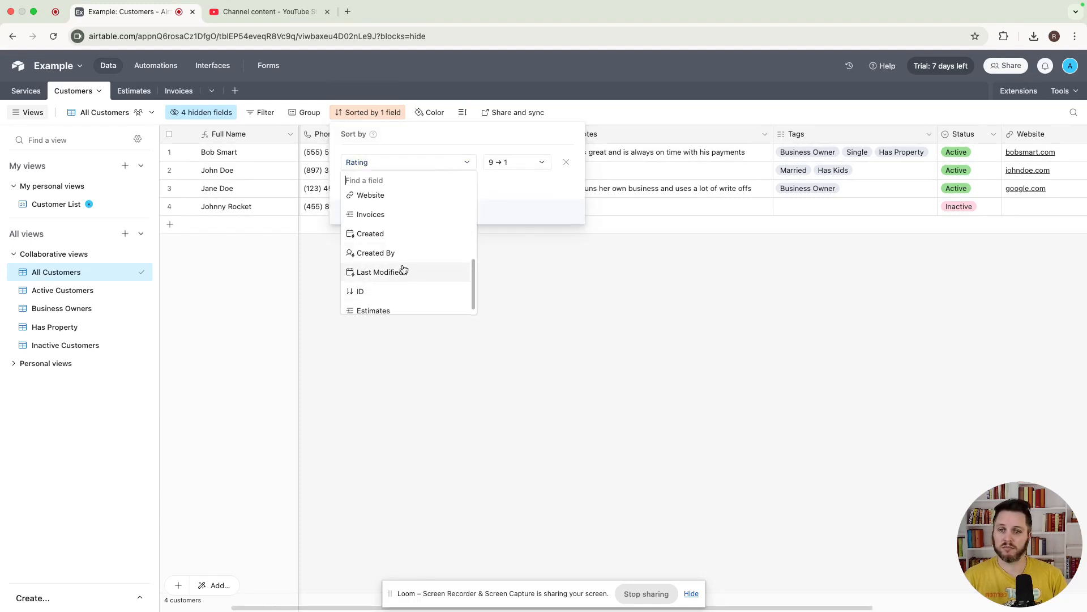
click(400, 234)
click(584, 204)
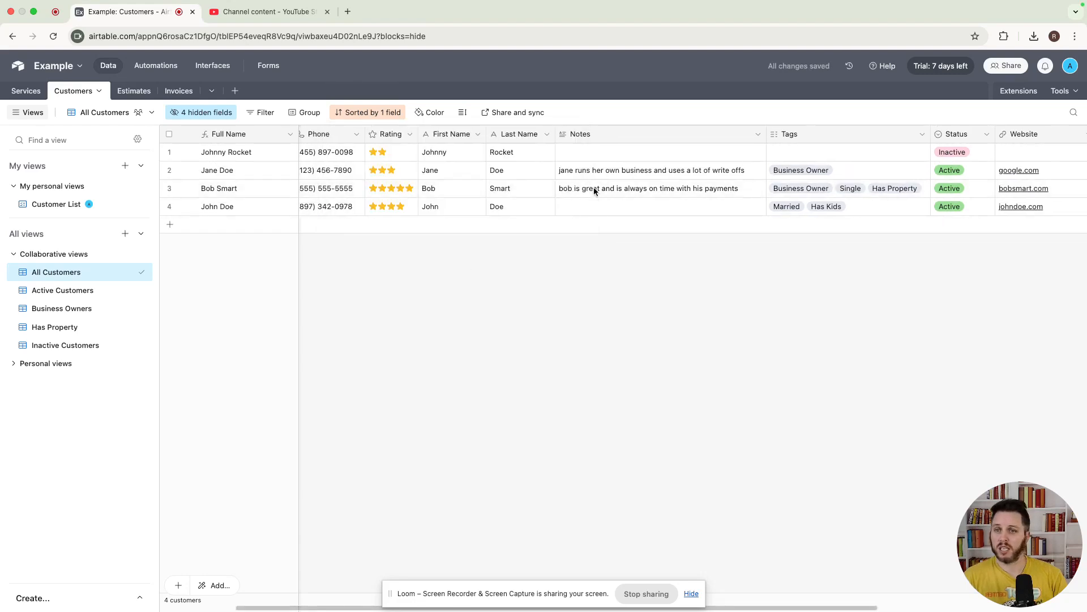
Unhide the Created field in the All Customers view
scroll(593, 187, right, 5)
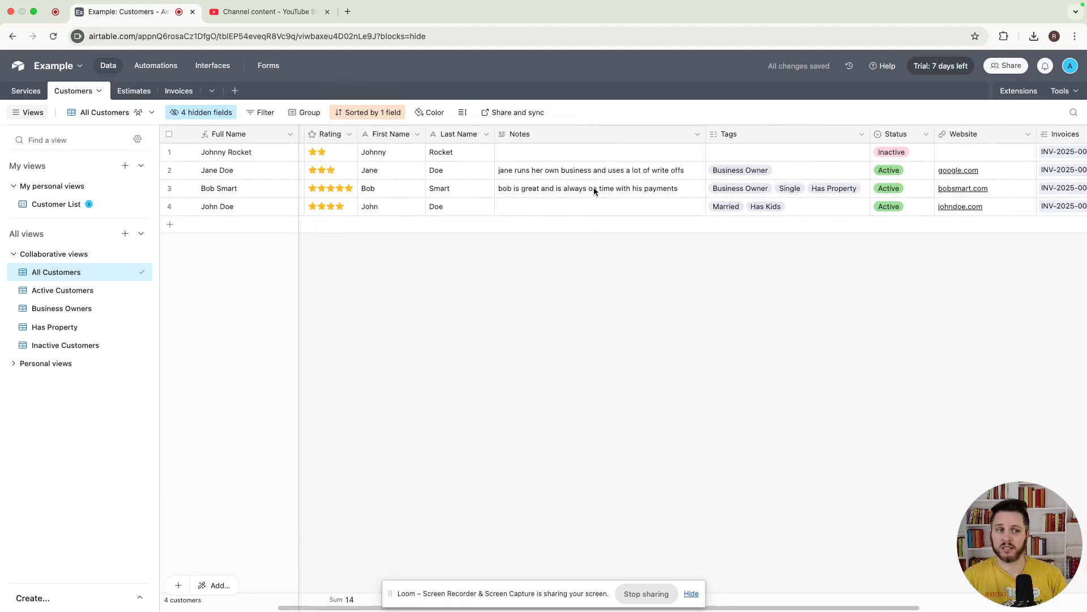
click(202, 112)
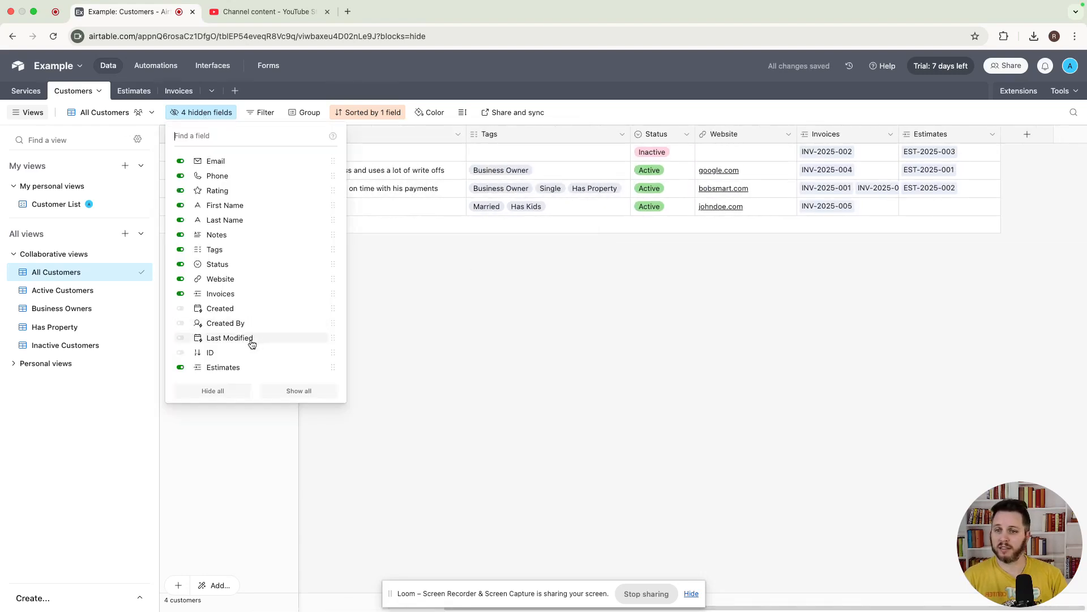
click(233, 311)
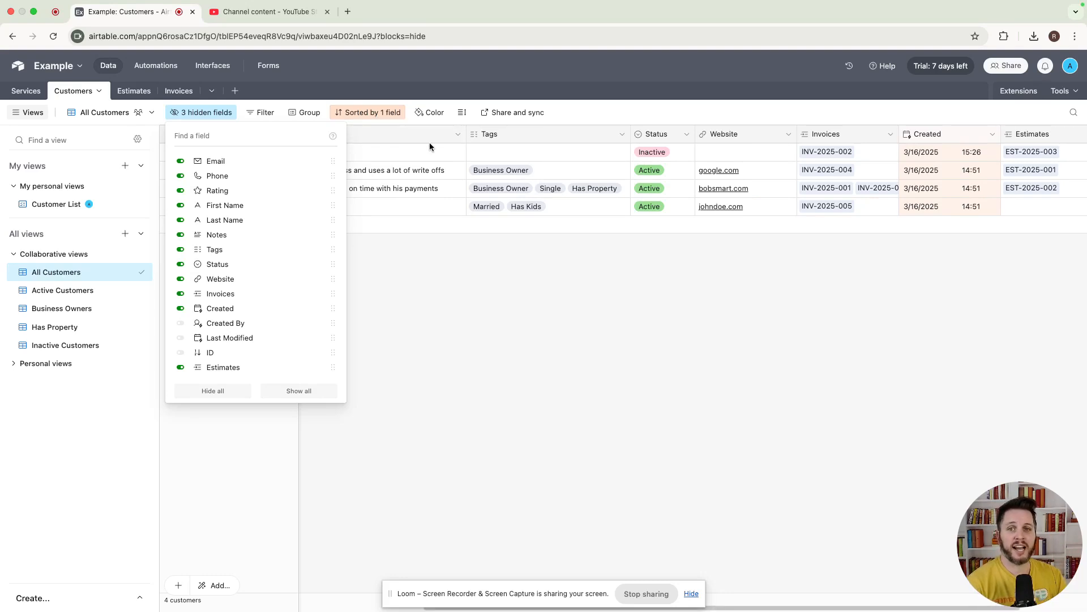
Set the Created sort in All Customers to Earliest → Latest order
click(363, 113)
click(498, 163)
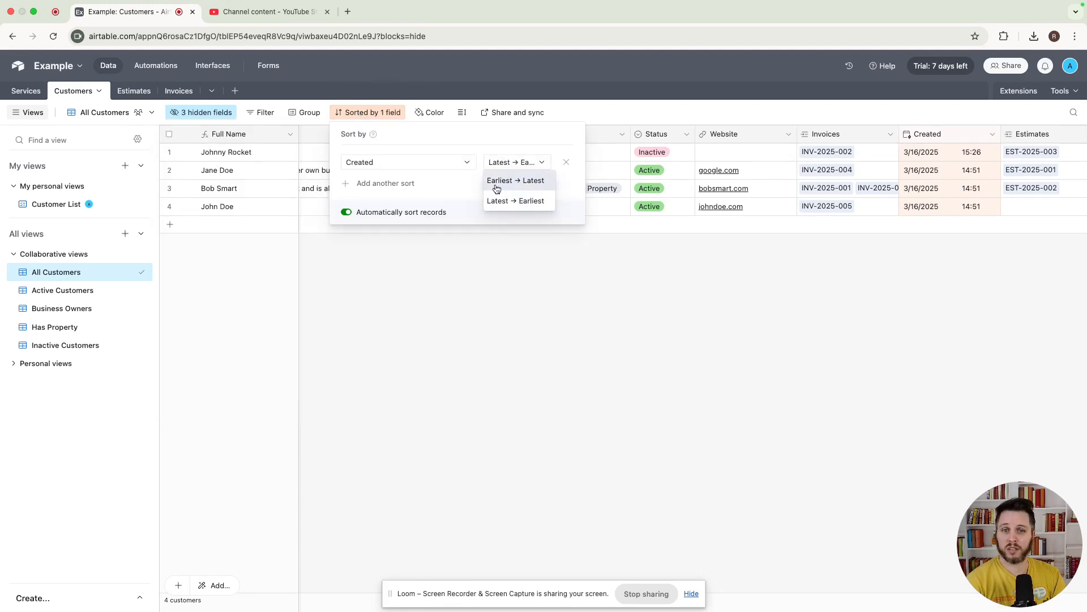
click(497, 182)
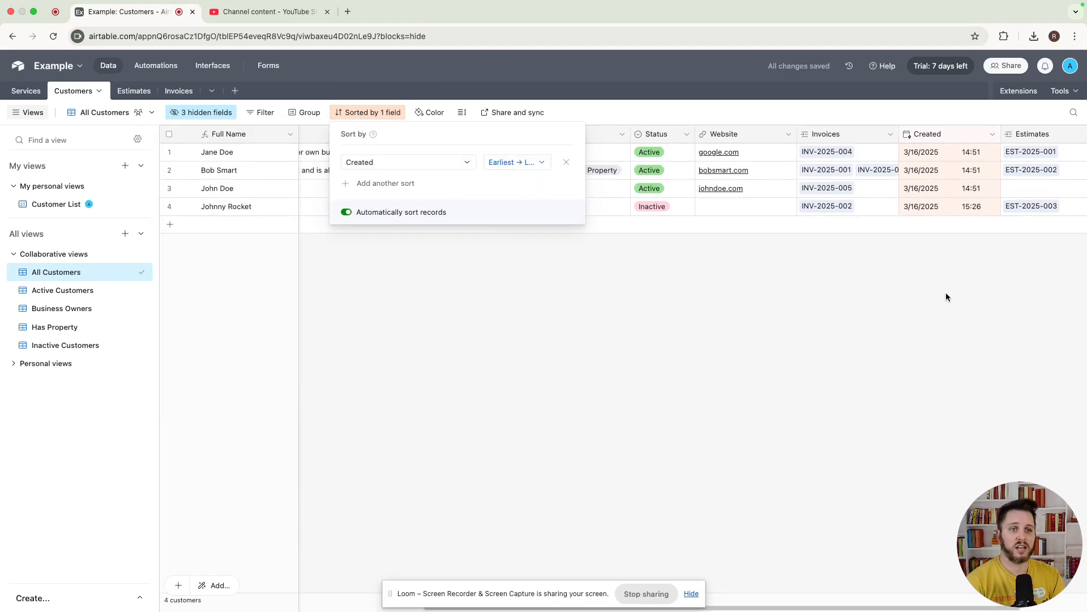
Set the Created sort in All Customers to Latest → Earliest order
click(515, 162)
click(513, 198)
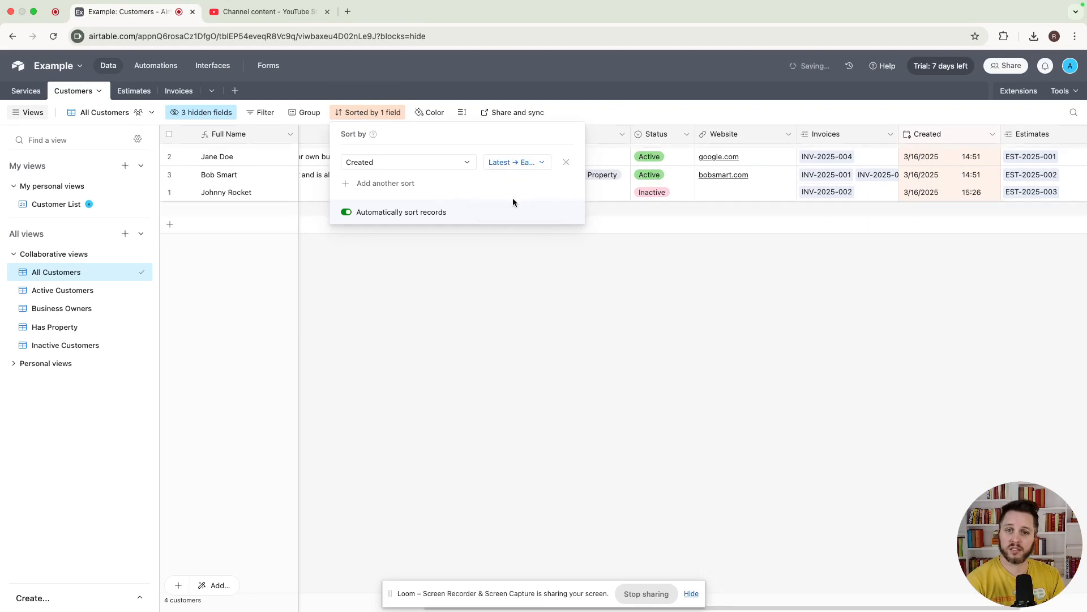
click(374, 116)
Add a second sort to All Customers by Full Name in A → Z order, after the Created sort
click(378, 119)
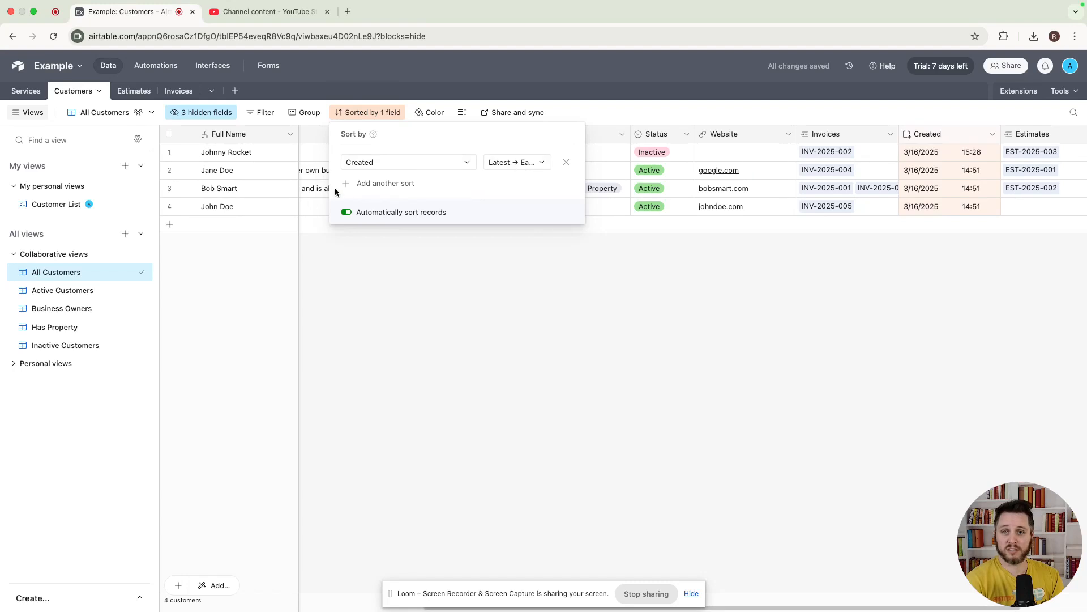
click(402, 190)
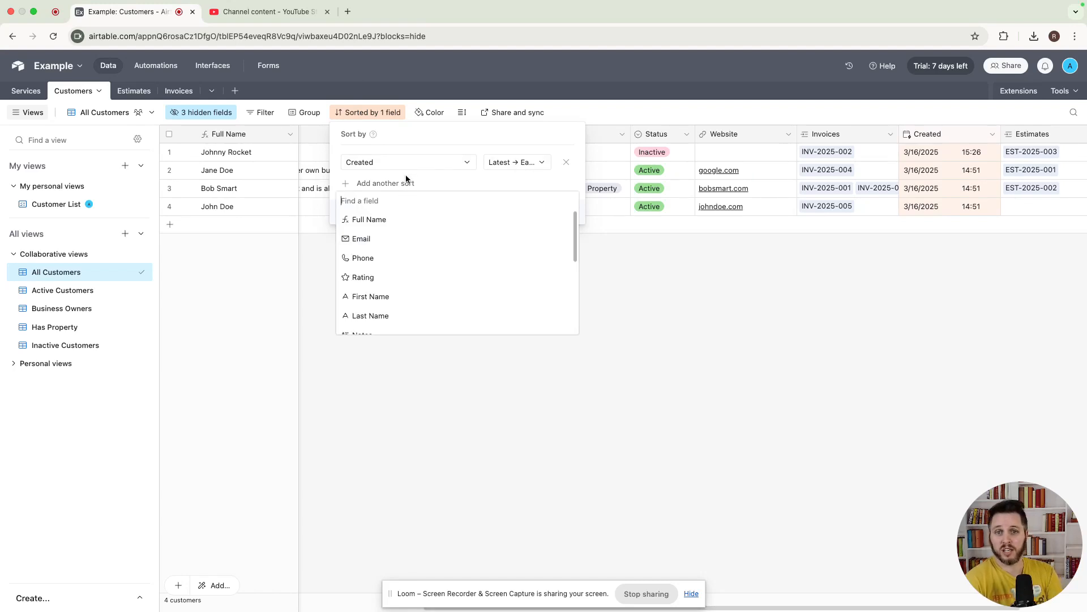
click(382, 221)
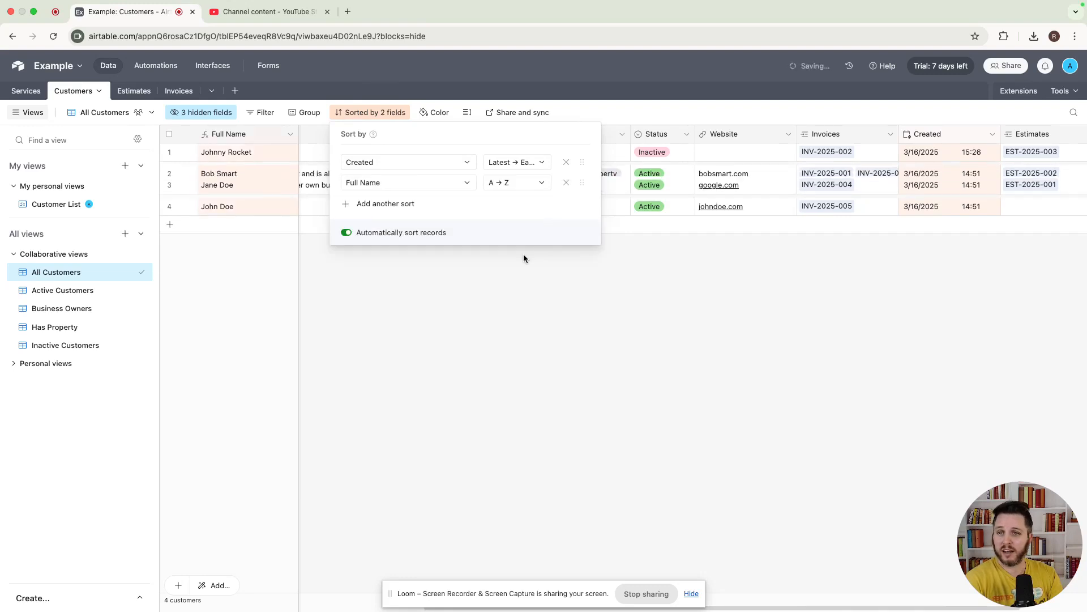
click(422, 365)
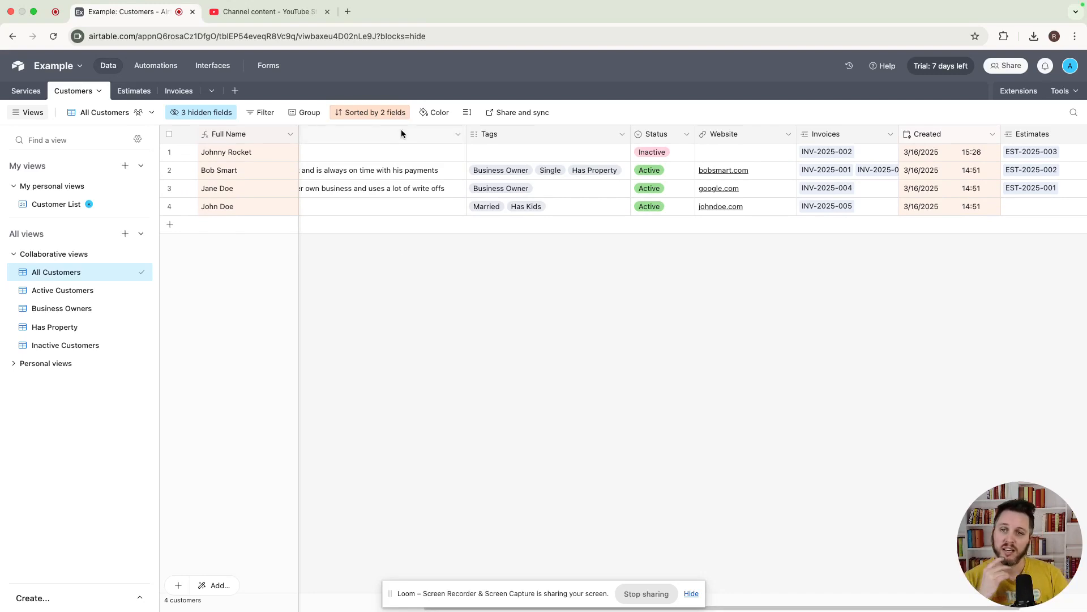
Switch to the Invoices table and sort the All Invoices view by Last Modified
scroll(489, 245, left, 8)
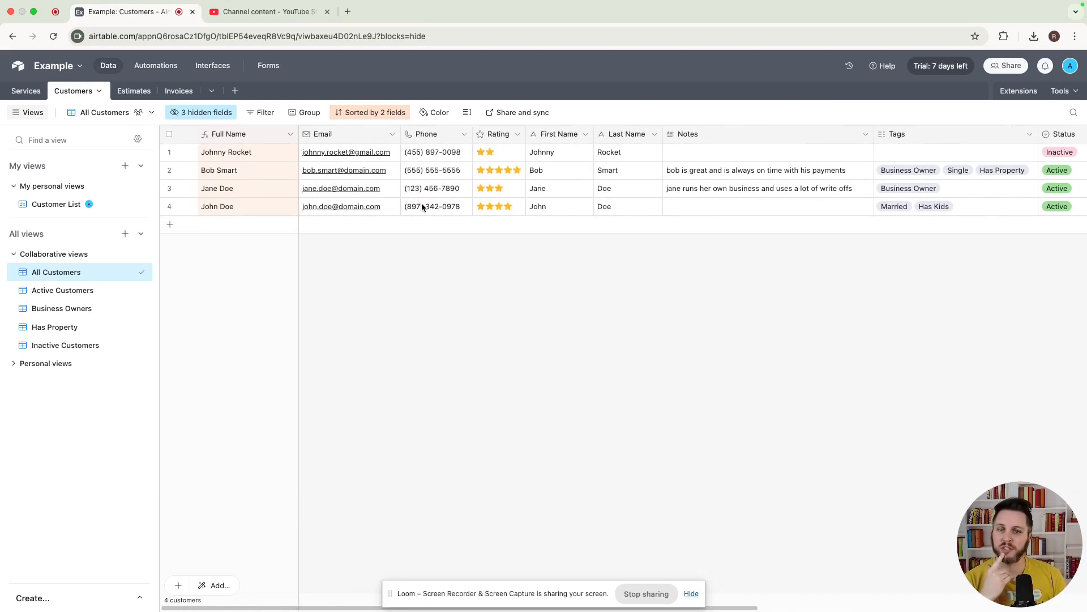
mouse_move(63, 289)
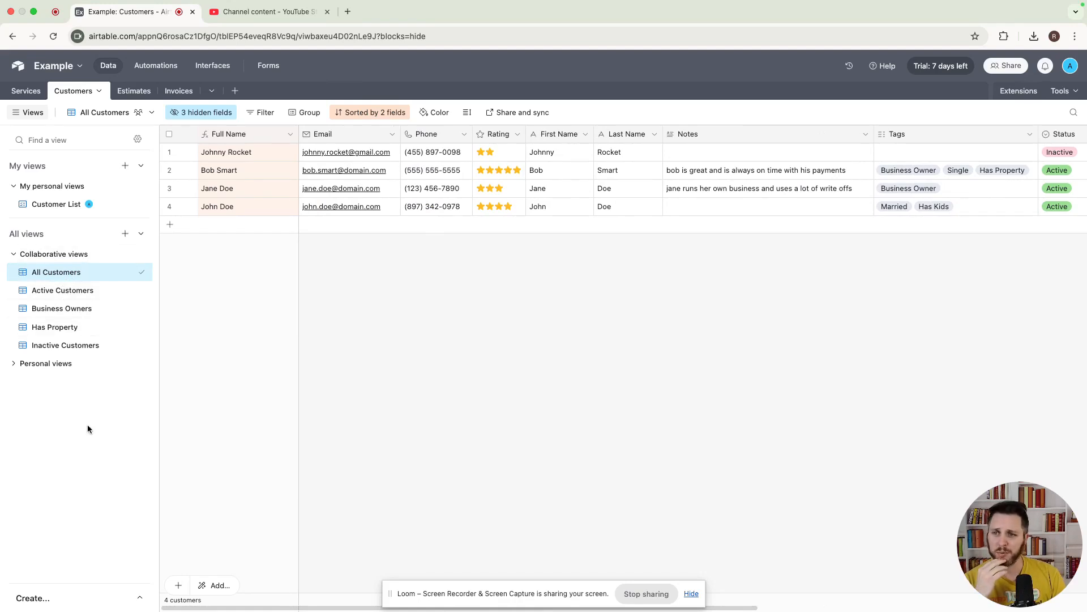
click(170, 91)
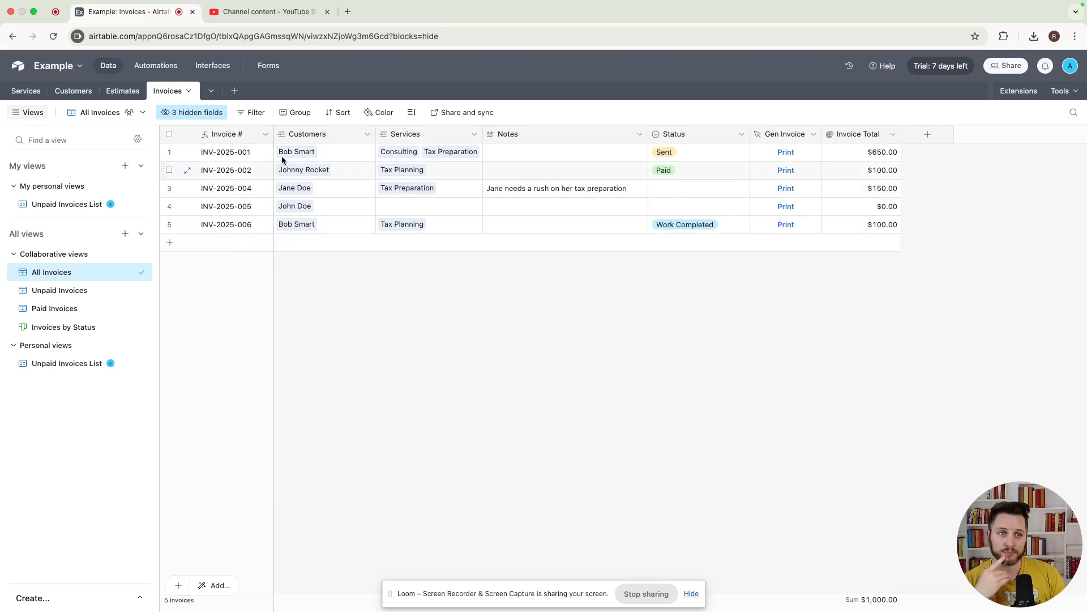
click(338, 112)
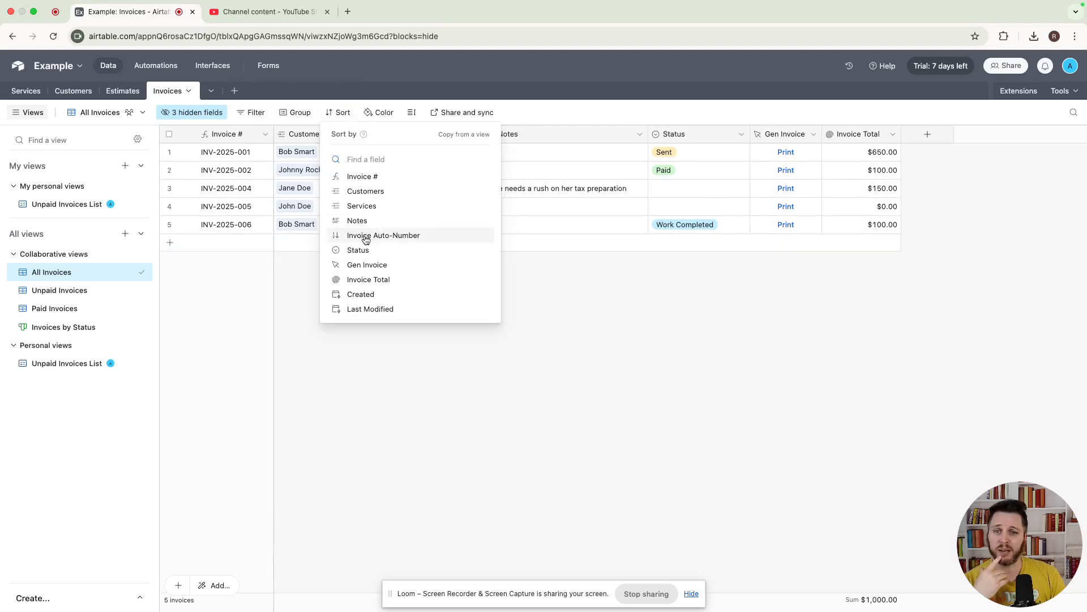
click(367, 309)
click(729, 243)
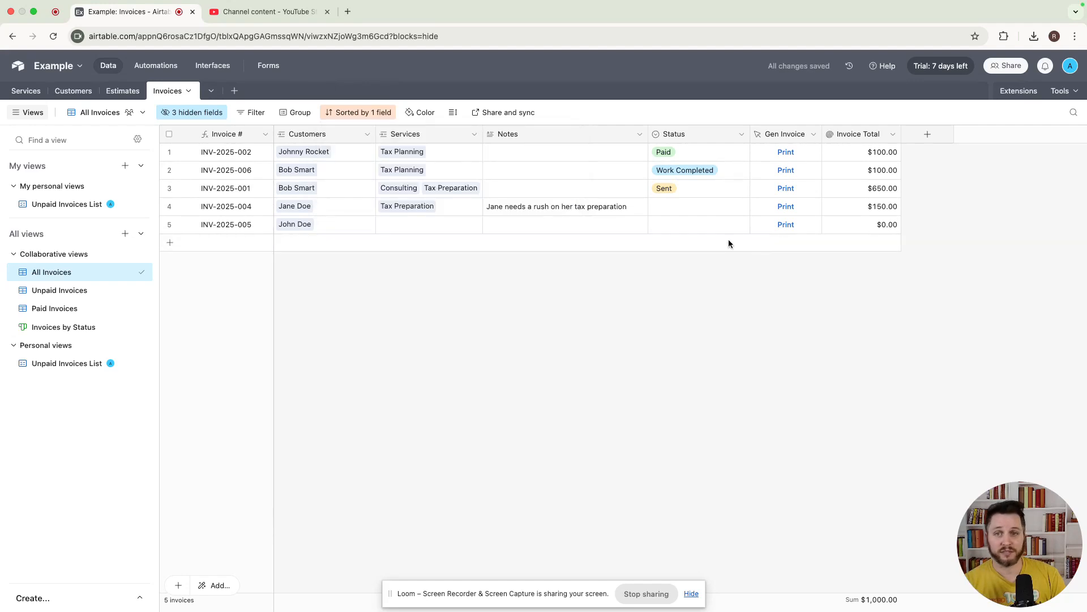
Set the Last Modified sort in All Invoices to Latest → Earliest order
click(358, 113)
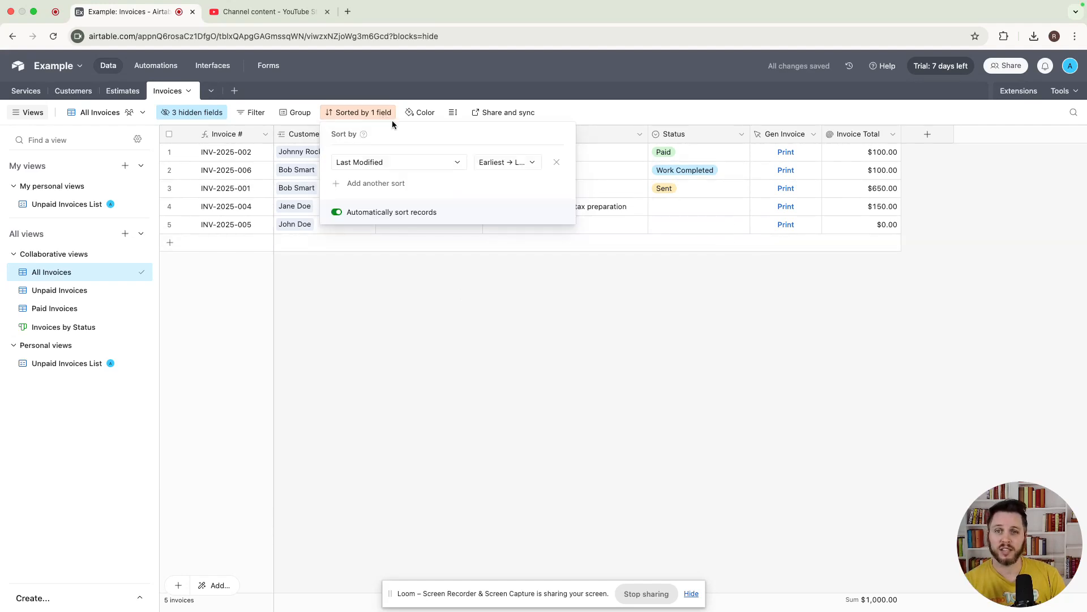
click(513, 162)
click(525, 203)
click(586, 334)
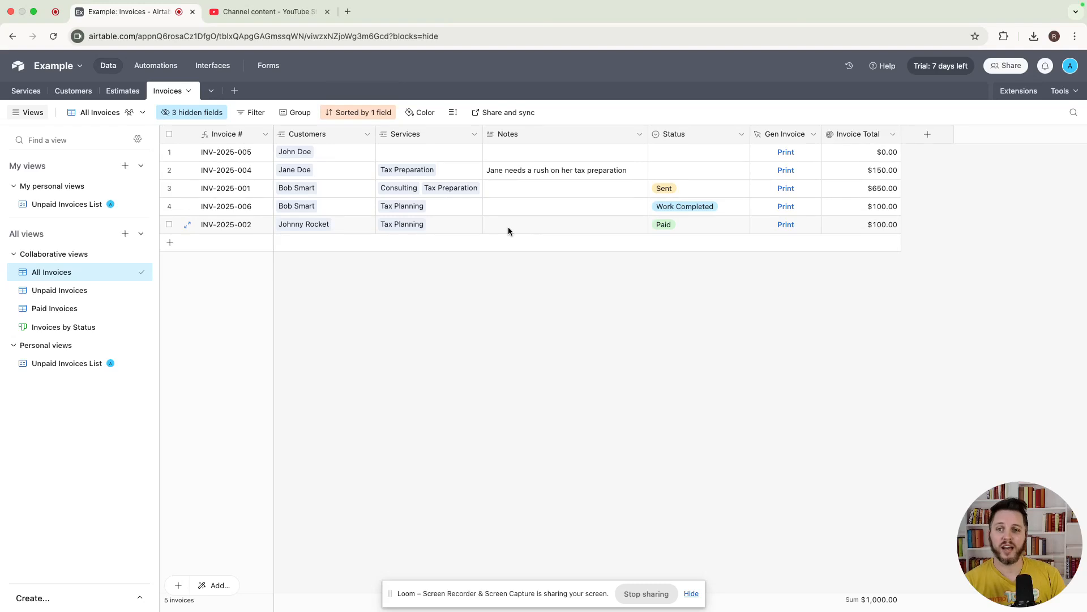
In the Notes of the Paid invoice, enter the customer's first name followed by "wants to do next year's taxes with us again."
click(635, 227)
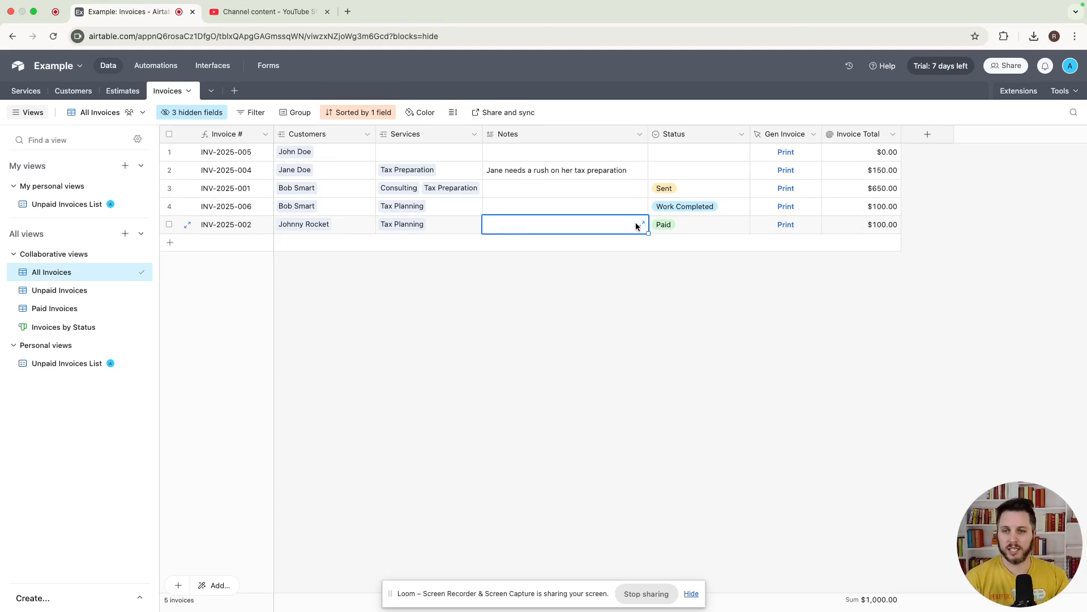
text(Johnny w)
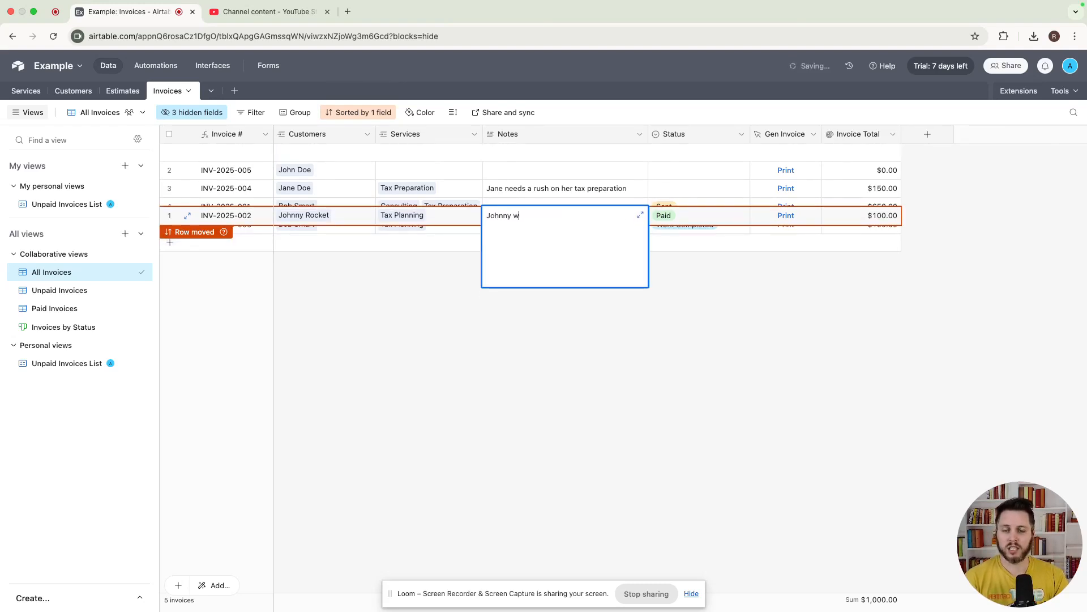
text(ants to do next year's taxes with us)
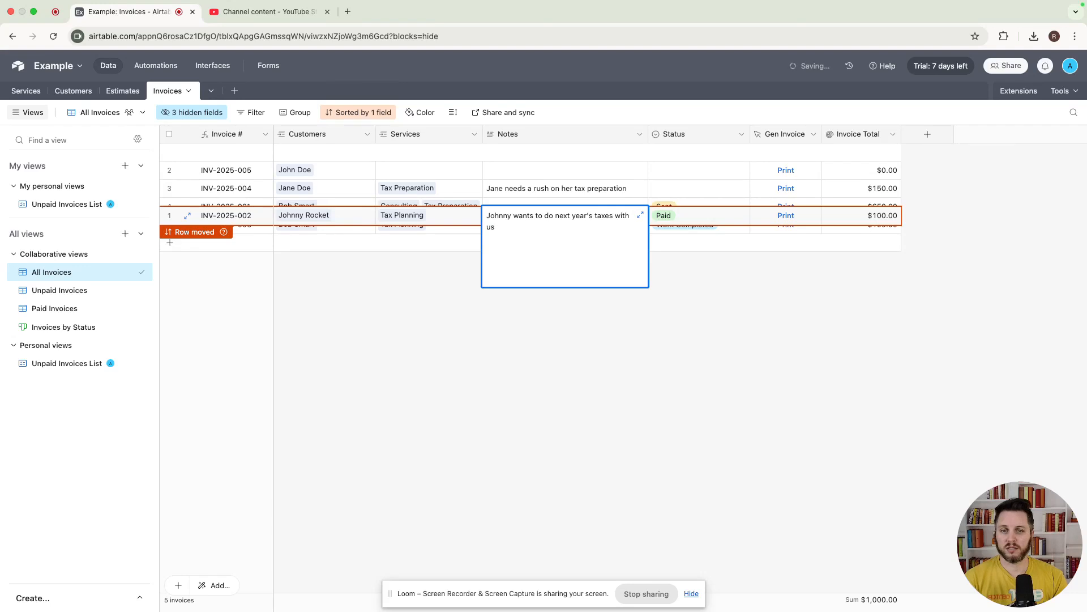
text(again.)
click(525, 349)
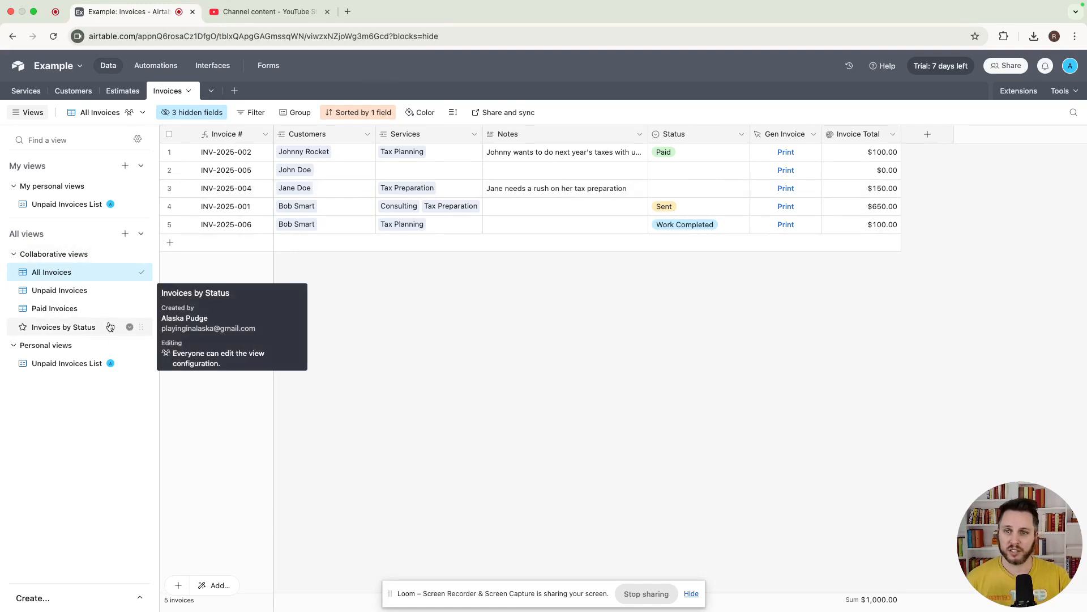
mouse_move(80, 313)
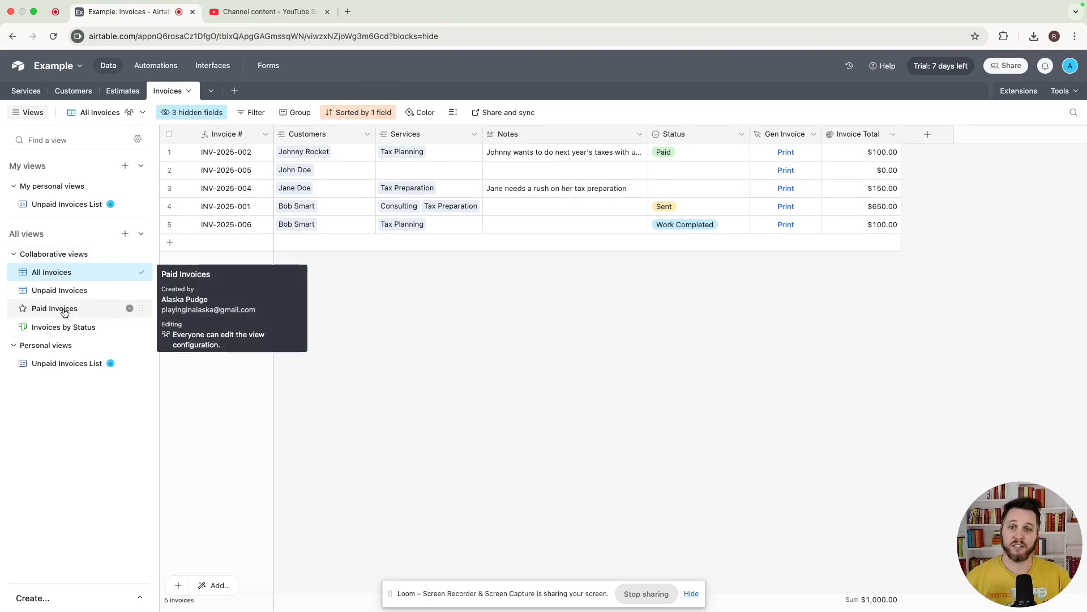